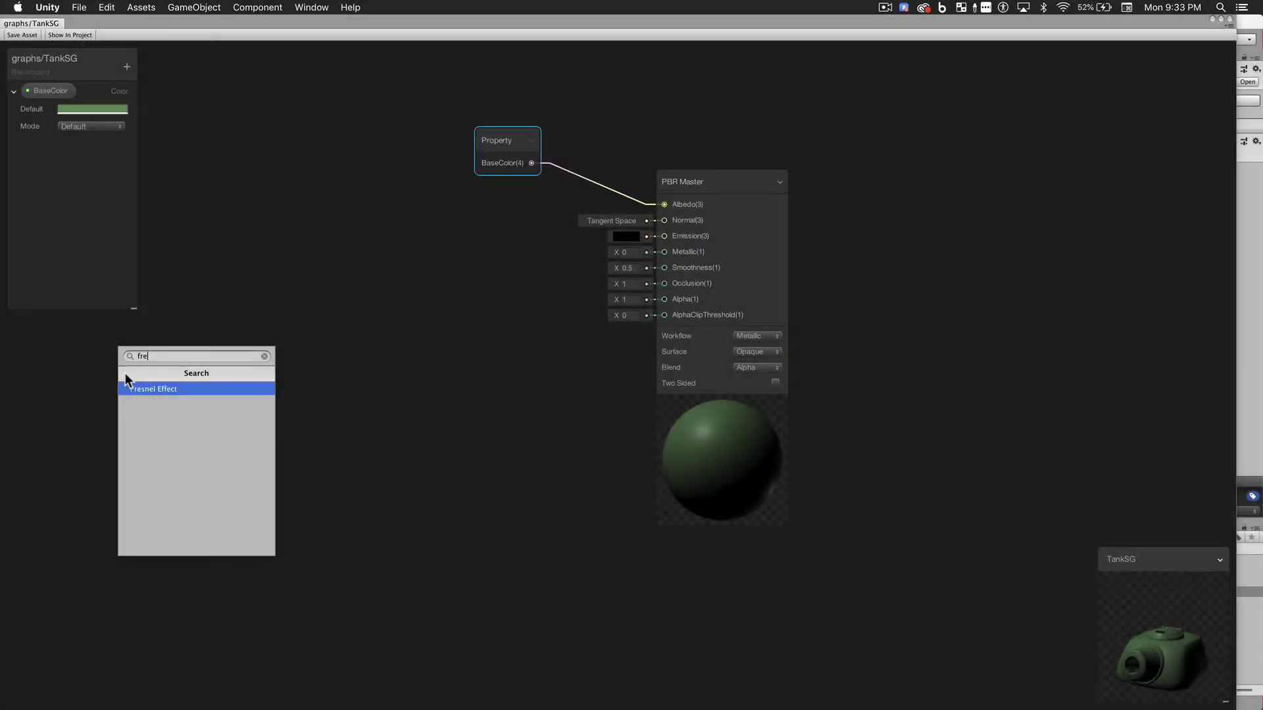
Build a Fresnel glow: yellow GlowColor multiplied into Emission, with Fresnel Power 2.
key(Return)
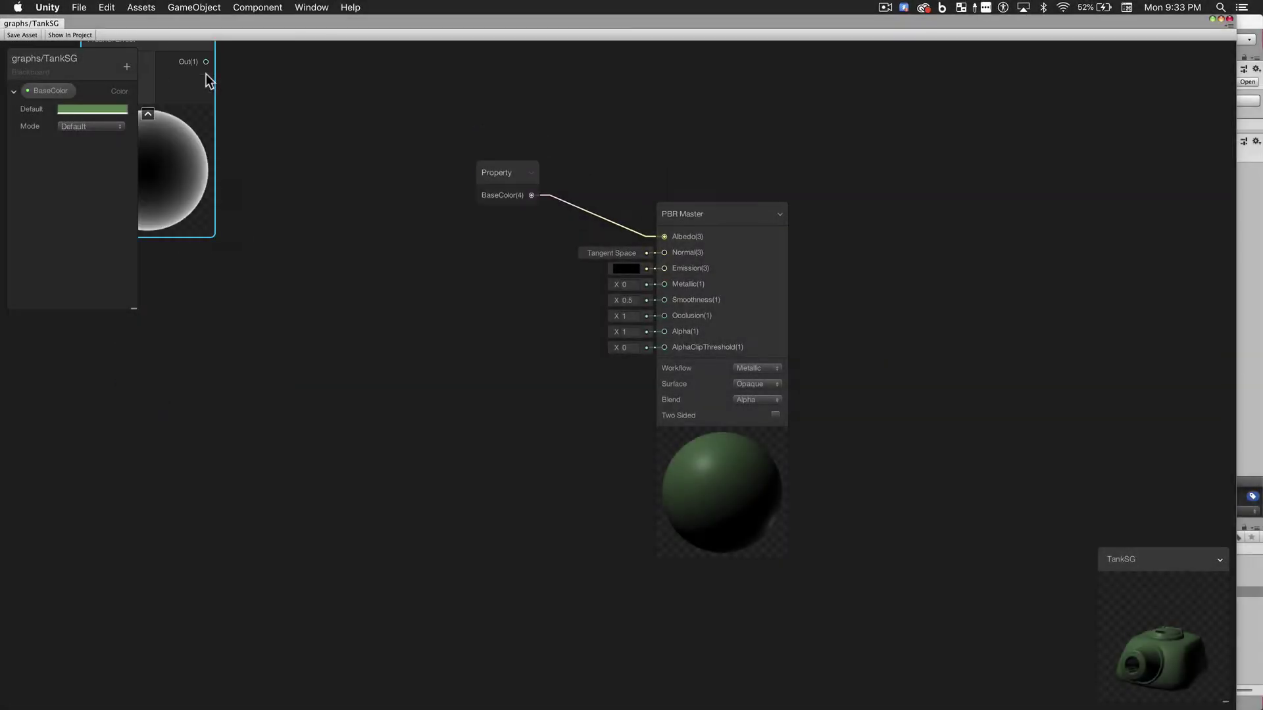
drag(305, 452, 663, 321)
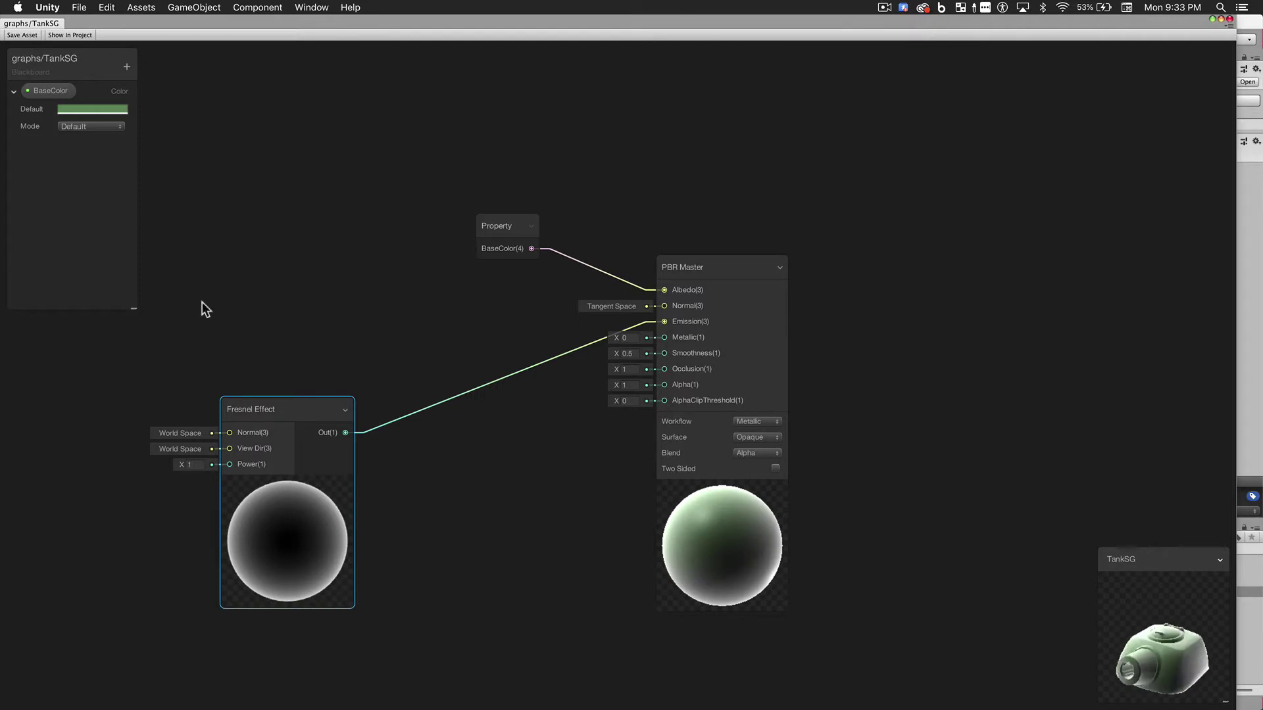
click(127, 66)
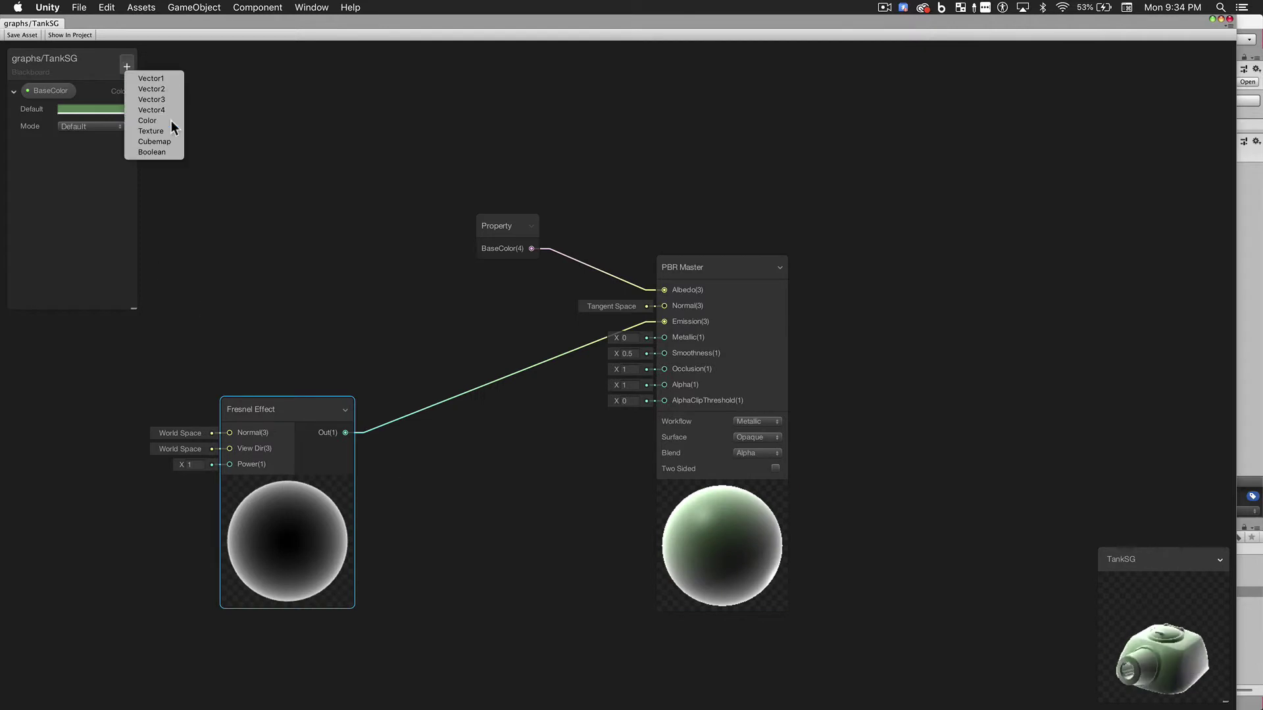
click(172, 125)
click(92, 163)
click(1119, 175)
click(961, 155)
drag(50, 145, 334, 321)
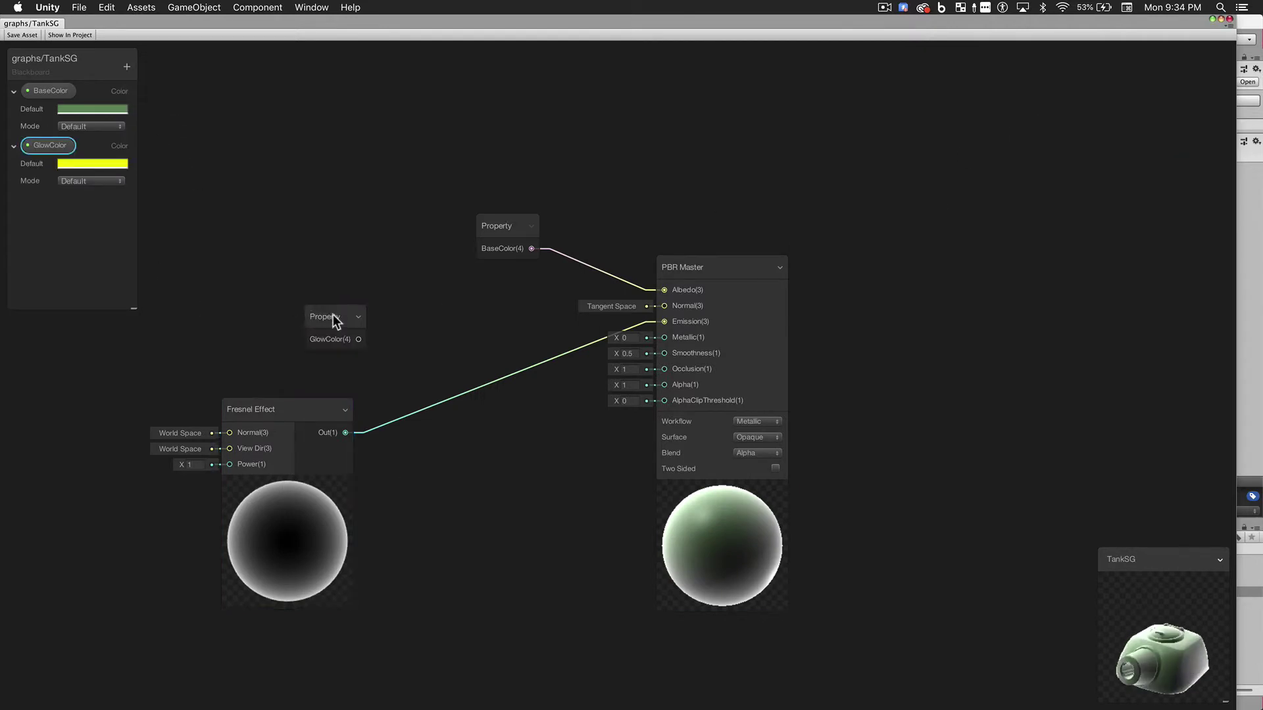
key(space)
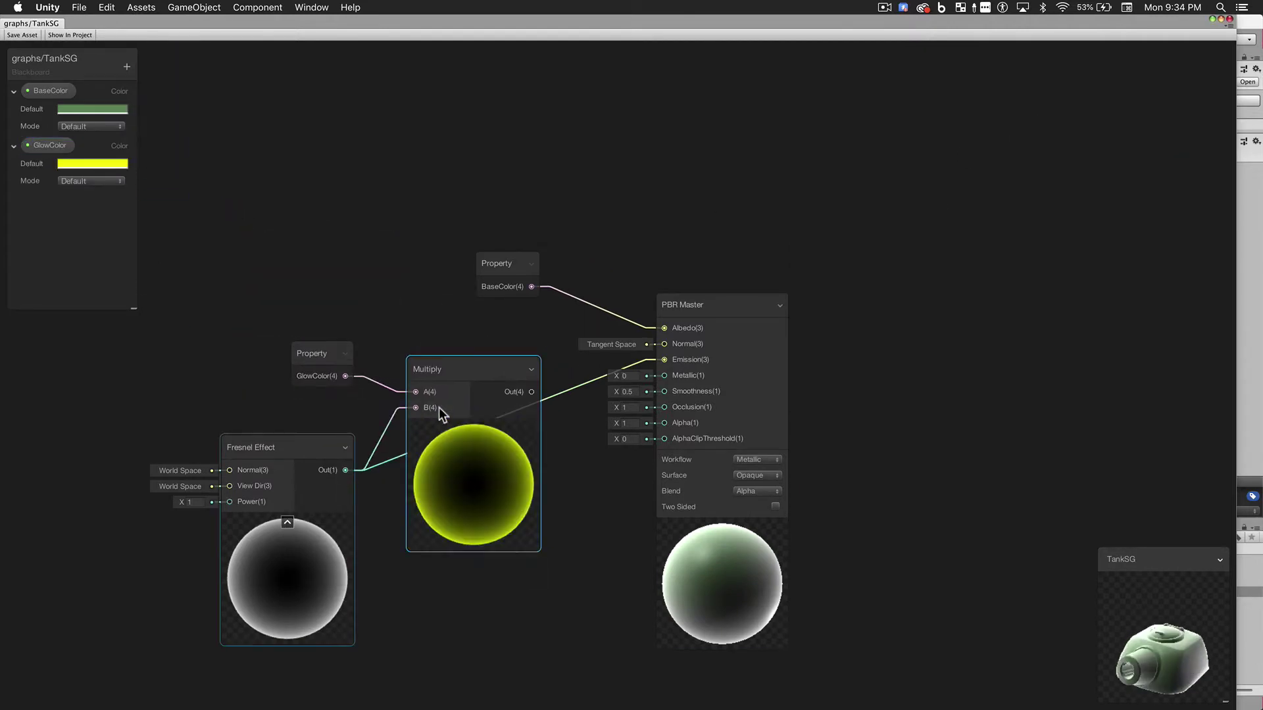
drag(524, 413, 665, 361)
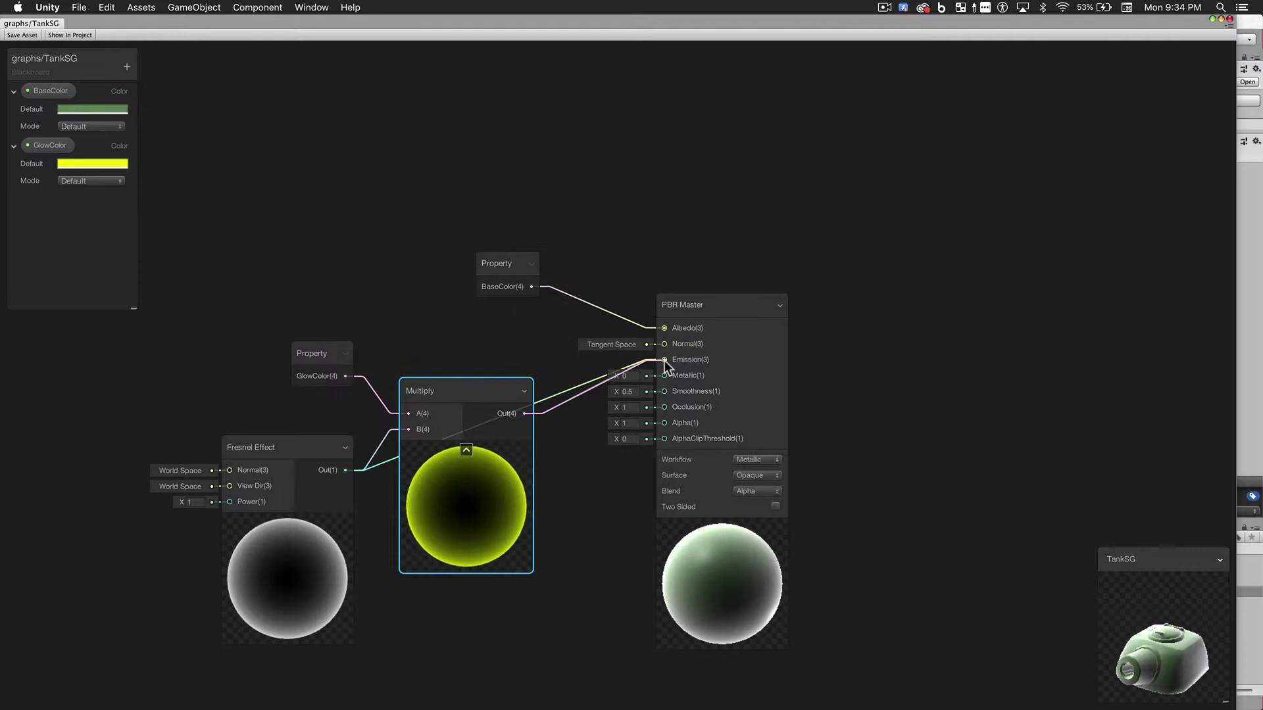
click(197, 504)
key(BackSpace)
text(2)
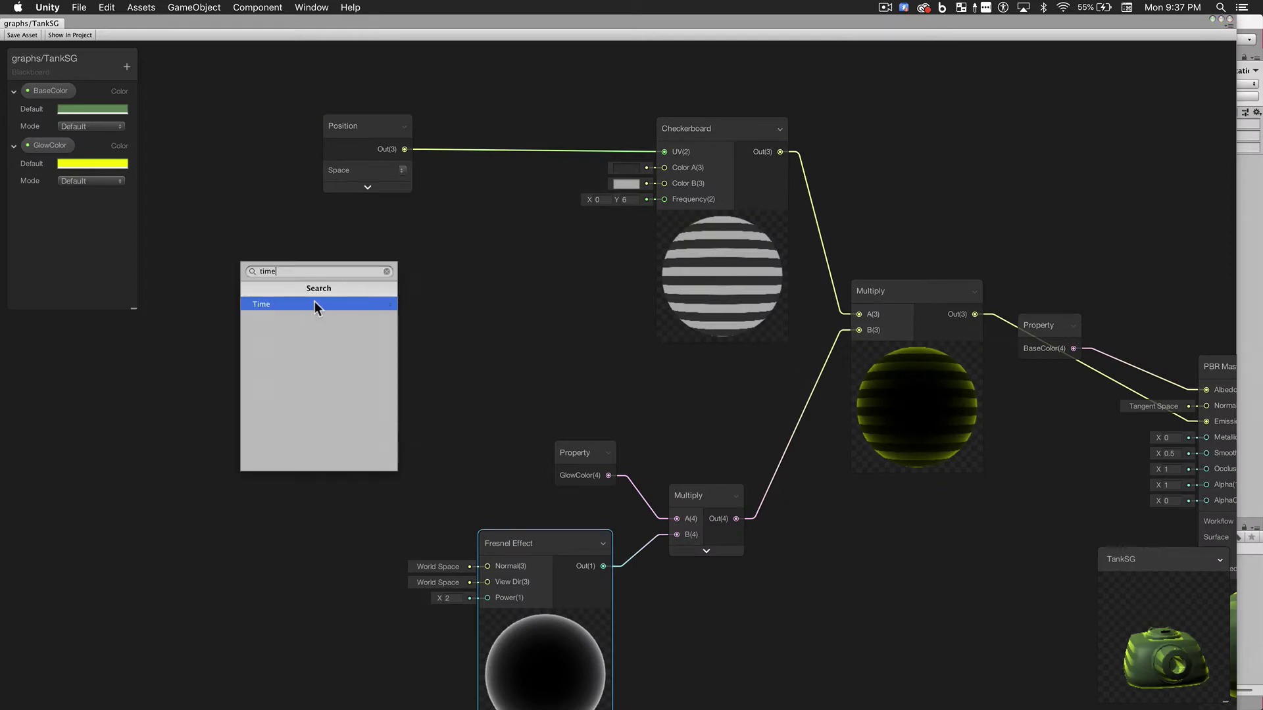
Add a Time node and AnimSpeed property (0.2) into Multiply B, then drag the package into Assets.
click(314, 301)
drag(296, 283, 280, 230)
click(127, 67)
click(171, 75)
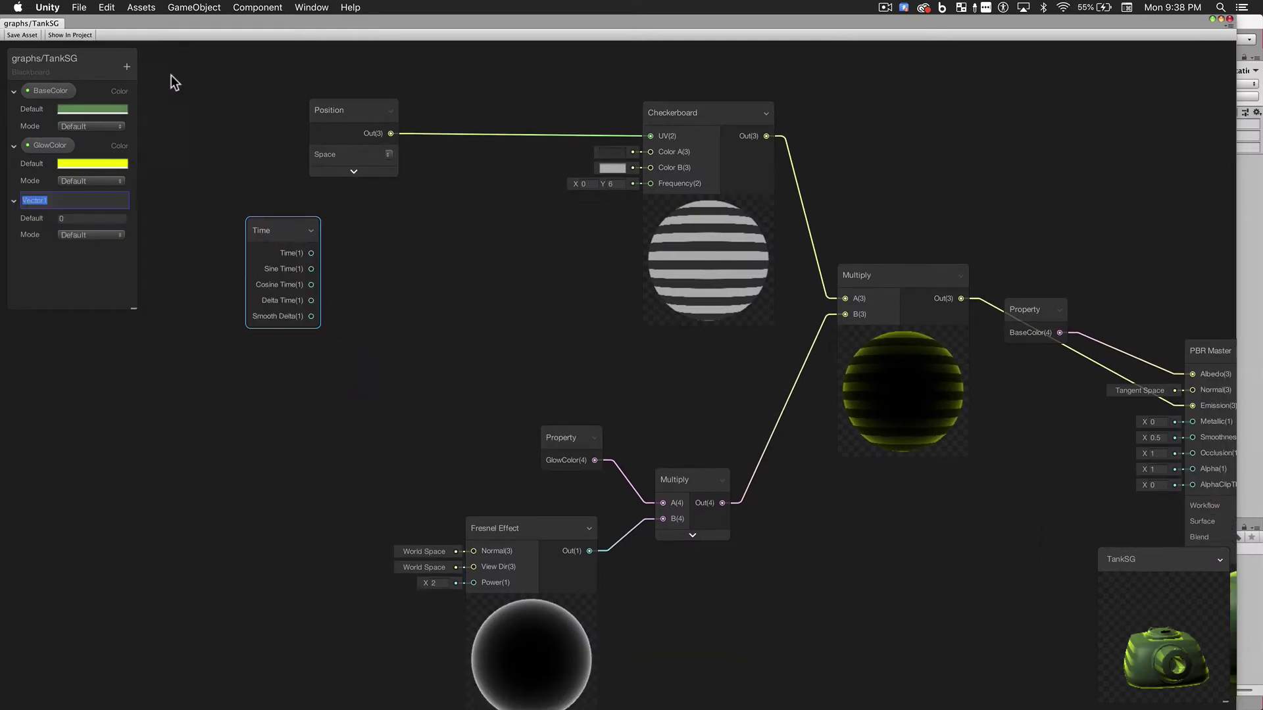
text(AnimSpeed)
click(89, 218)
text(0.2)
drag(52, 199, 290, 375)
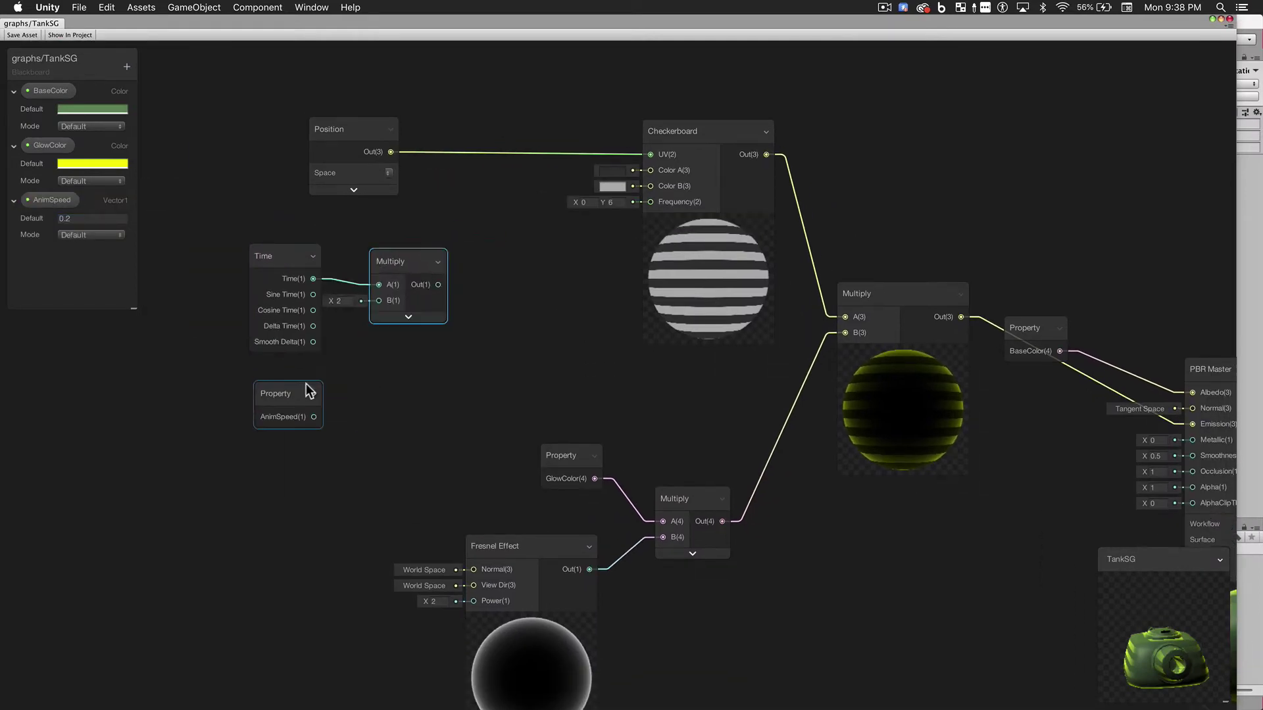
drag(314, 417, 379, 300)
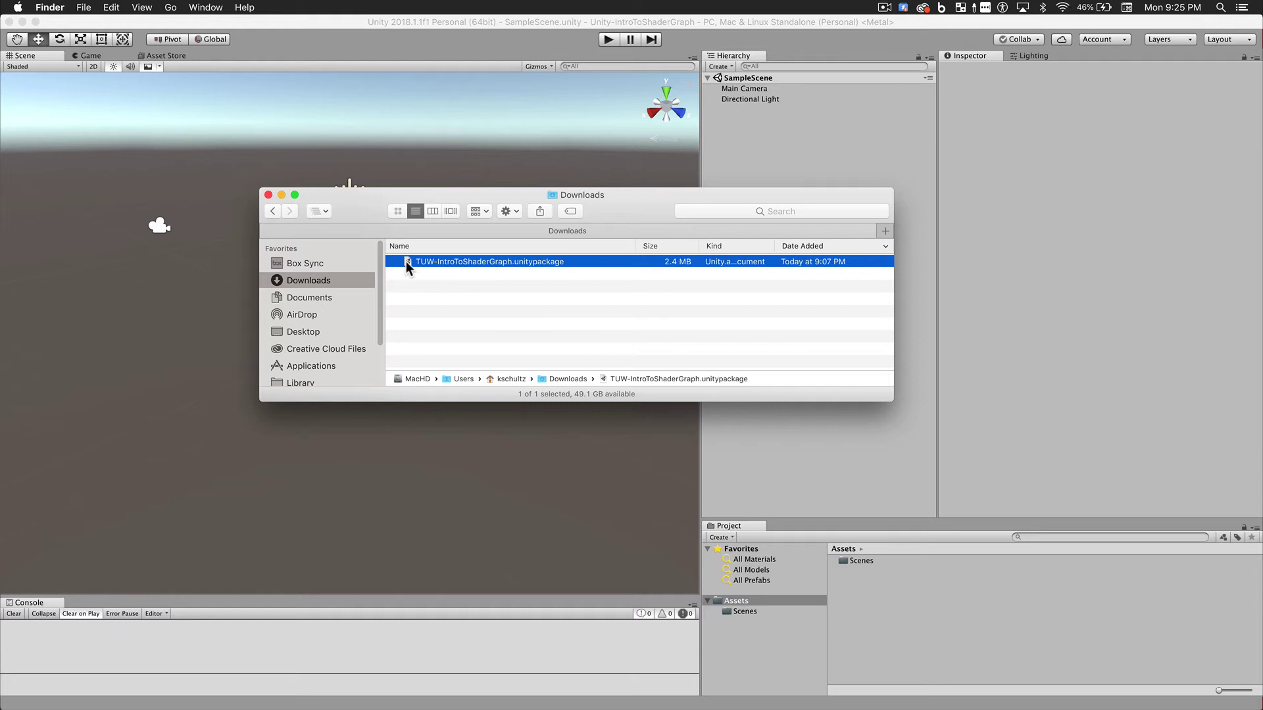
drag(405, 261, 867, 601)
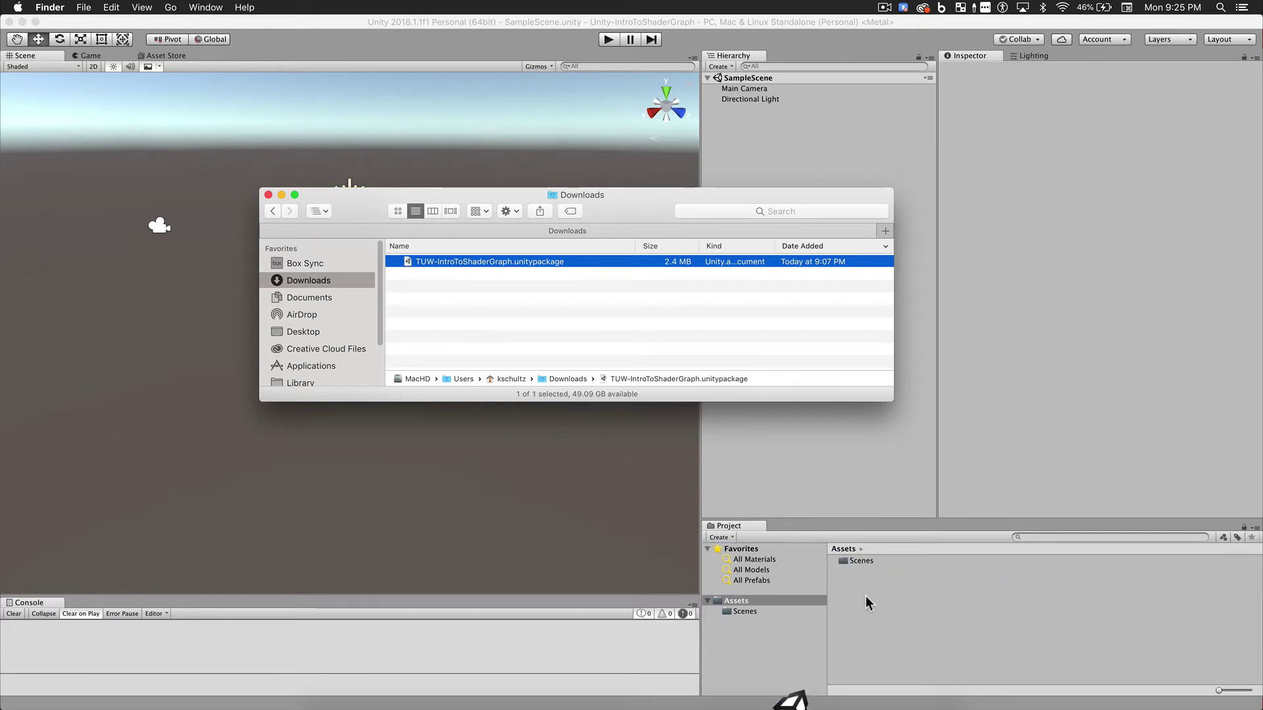
Import all contents of the TUW-IntroToShaderGraph package into the project.
click(791, 684)
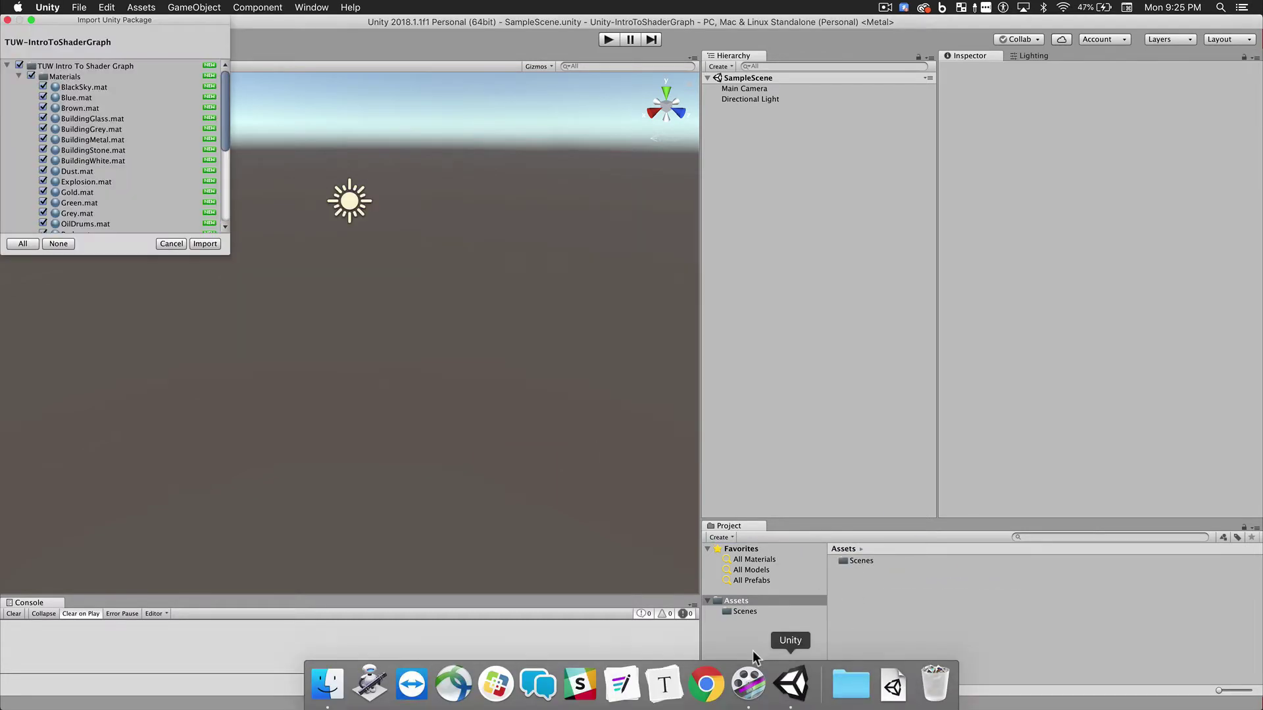
mouse_move(224, 137)
mouse_down()
mouse_move(215, 223)
mouse_move(217, 129)
mouse_up()
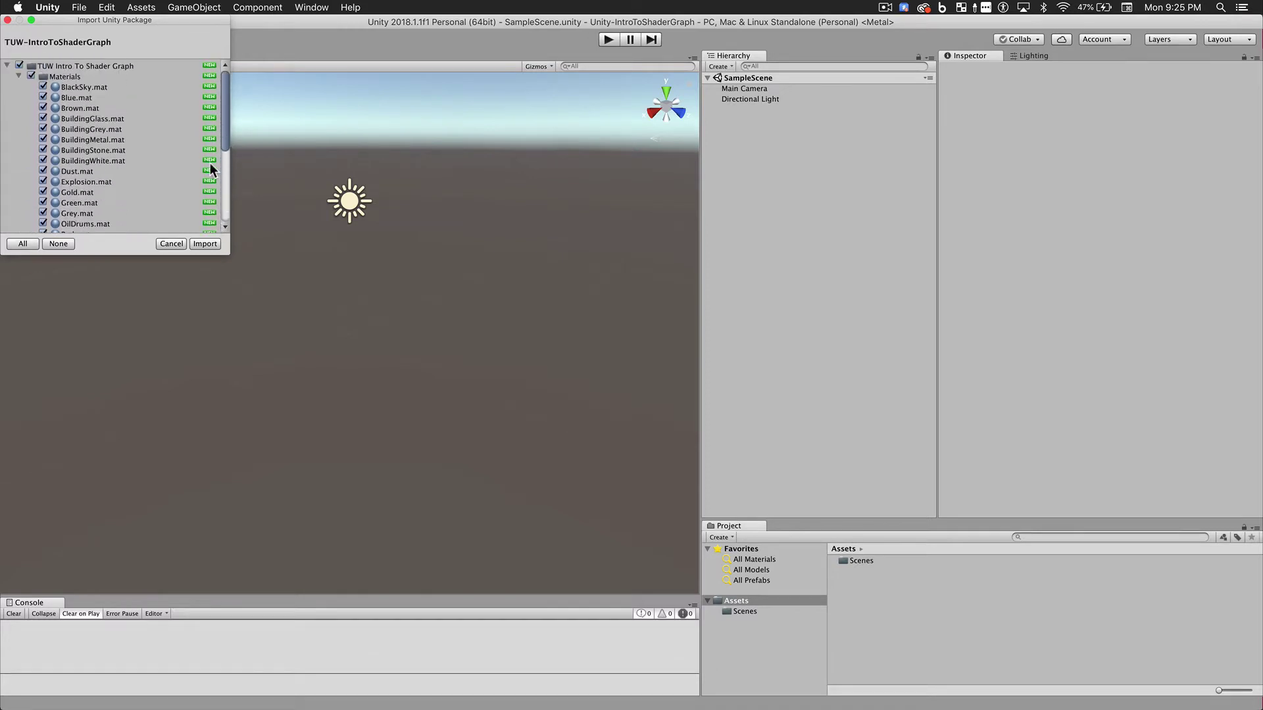
click(206, 244)
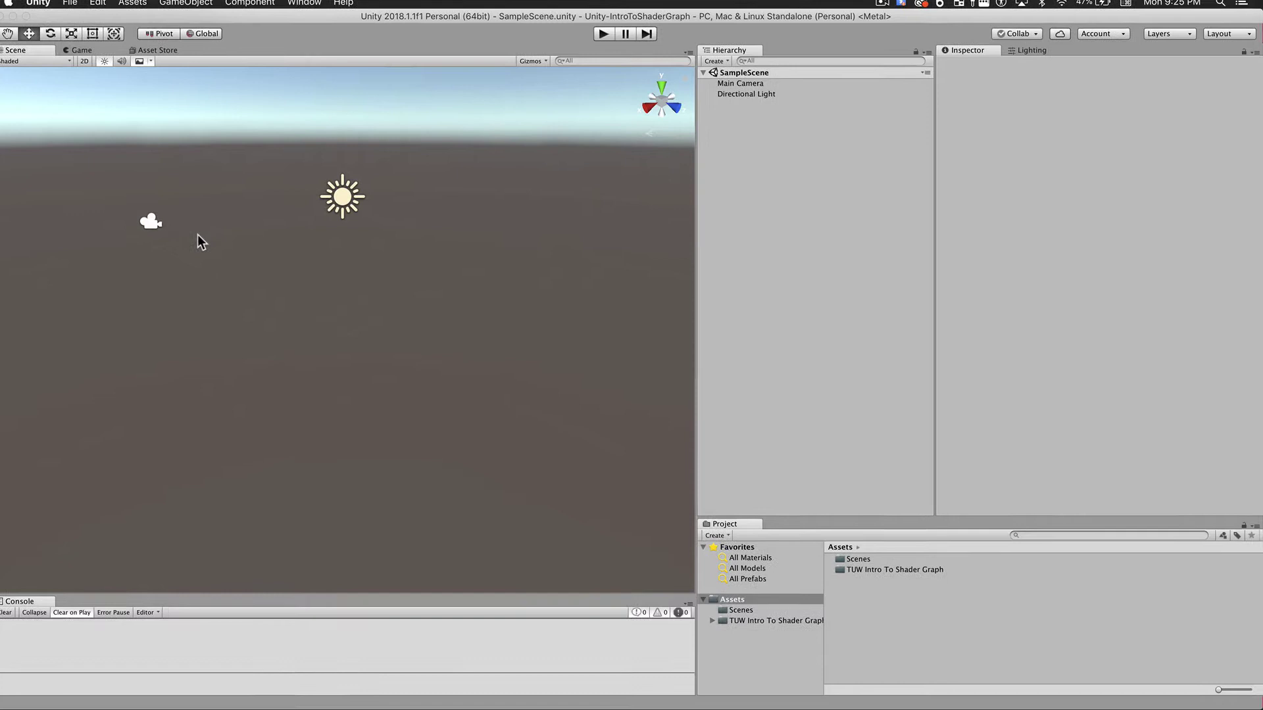
Open TUW Intro To Shader Graph > Scenes > Tutorial Start Scene.
double_click(720, 528)
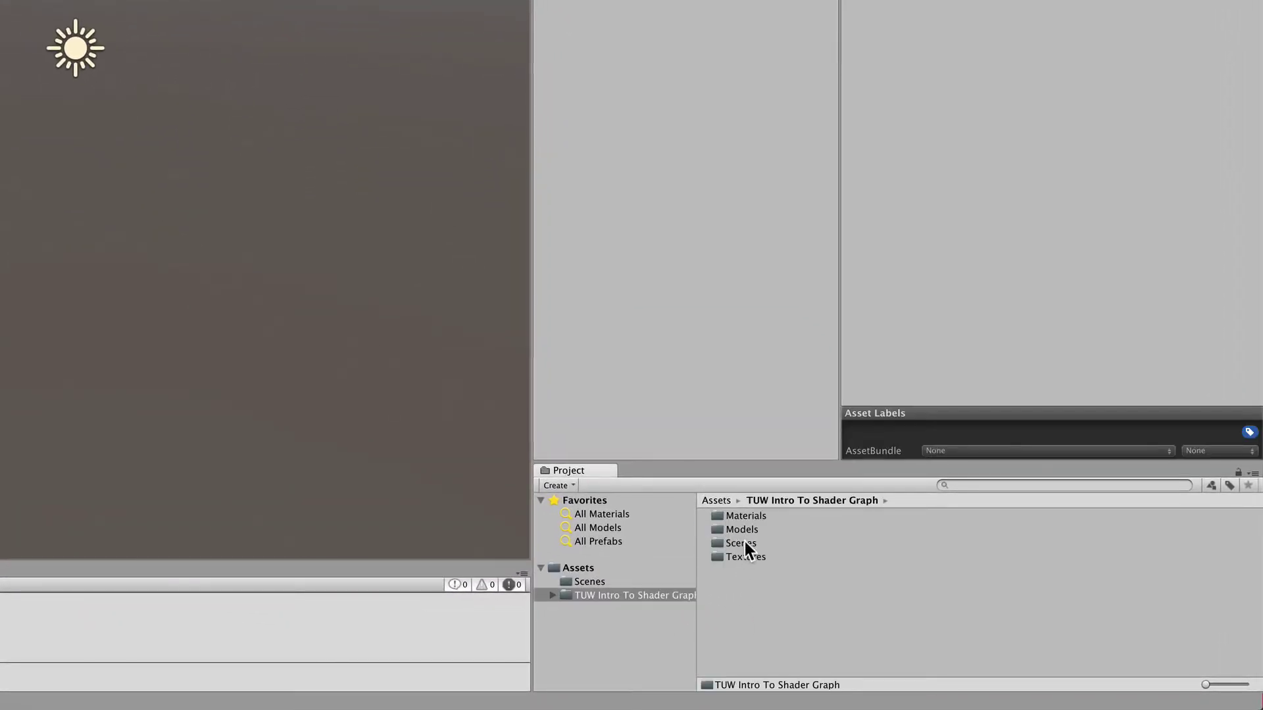
double_click(741, 543)
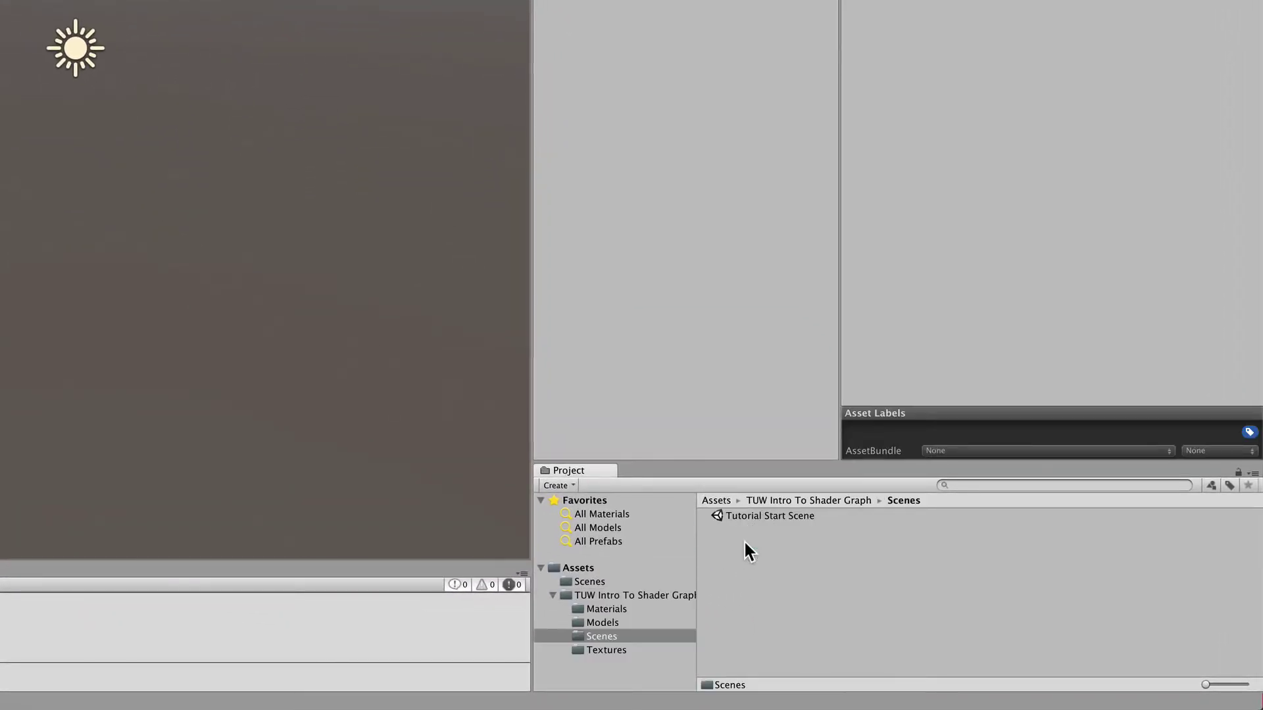
double_click(720, 515)
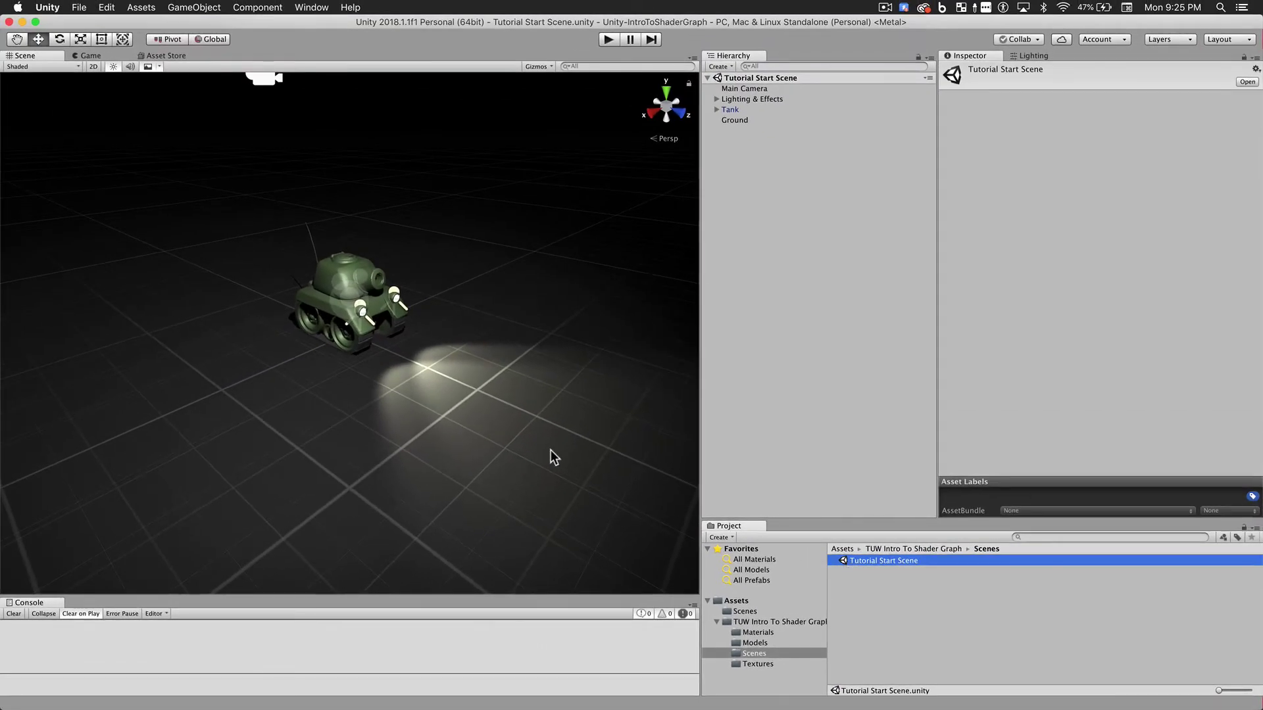
In the Gizmos options, turn off Show Grid and shrink the 3D Icons size.
click(536, 67)
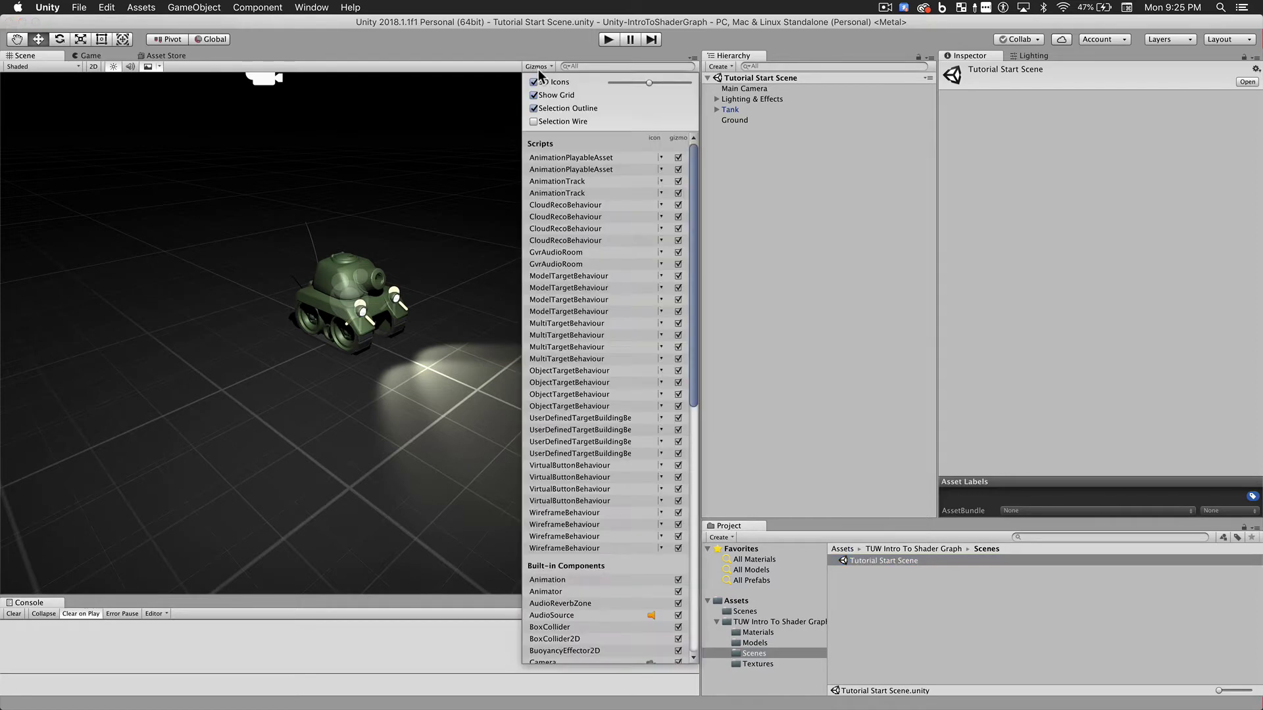
click(533, 96)
drag(648, 82, 626, 83)
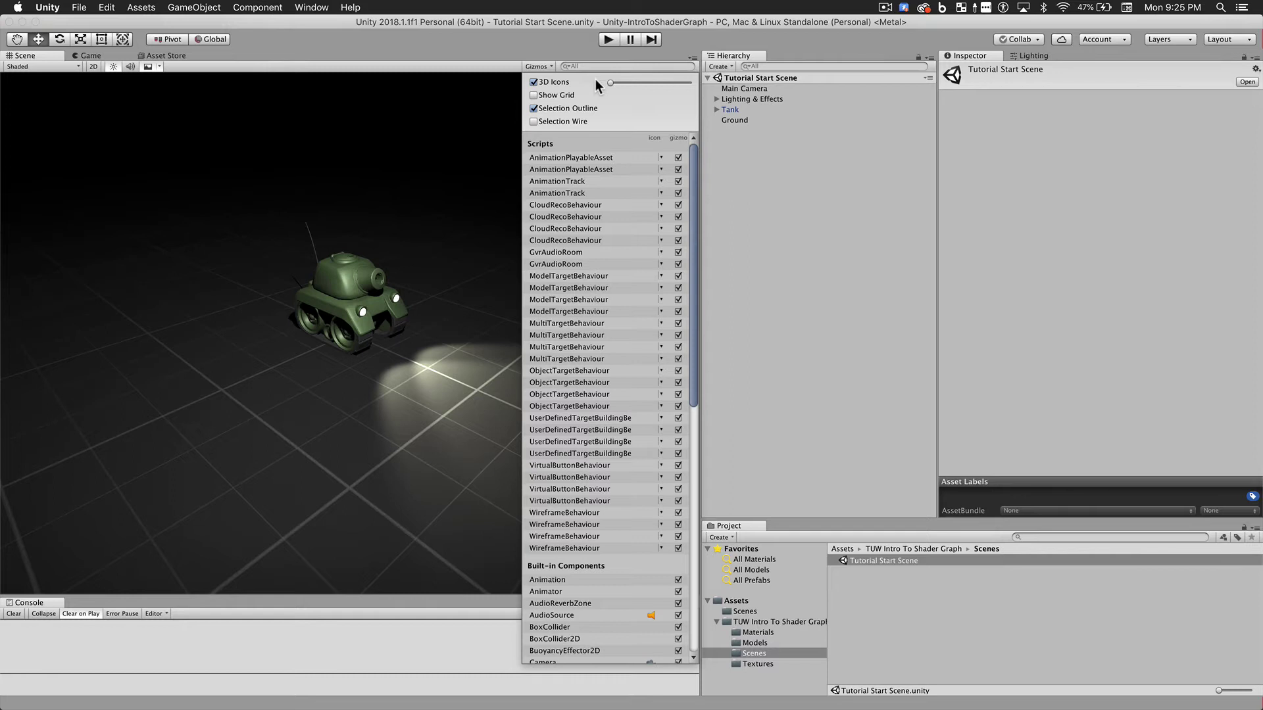
click(487, 133)
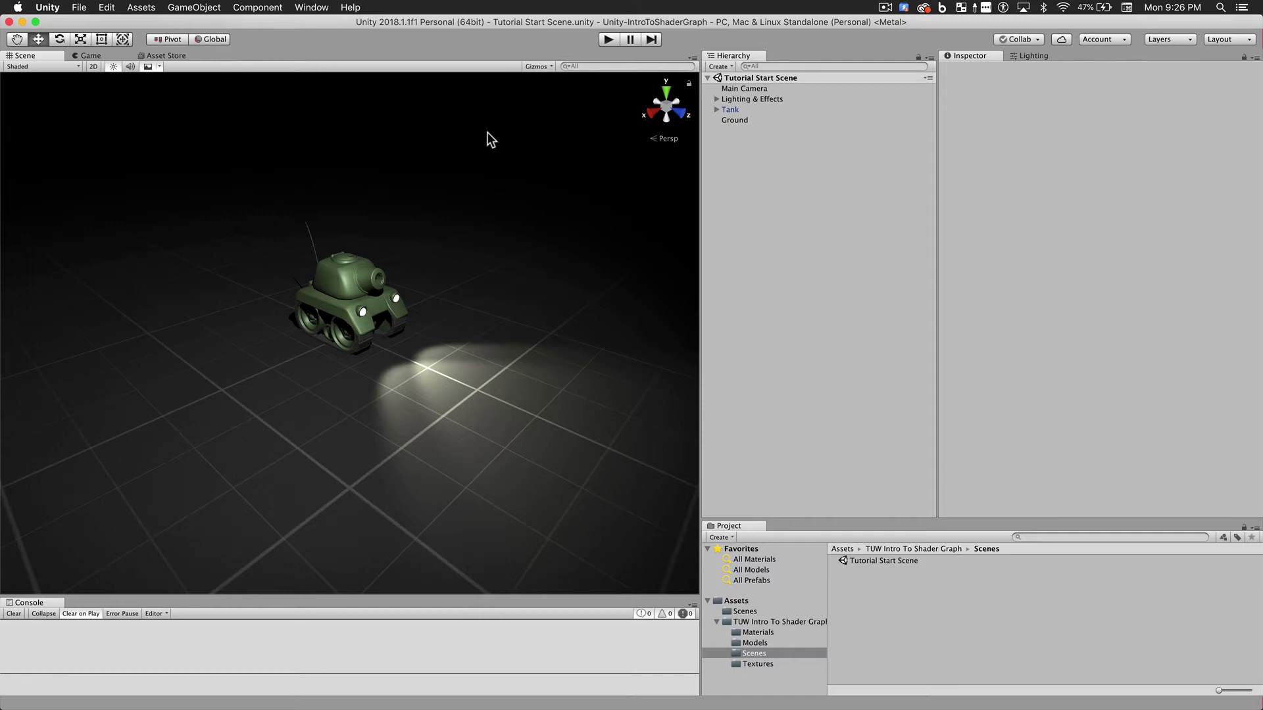
Install the Lightweight Render Pipeline package from the Package Manager's All list.
click(318, 8)
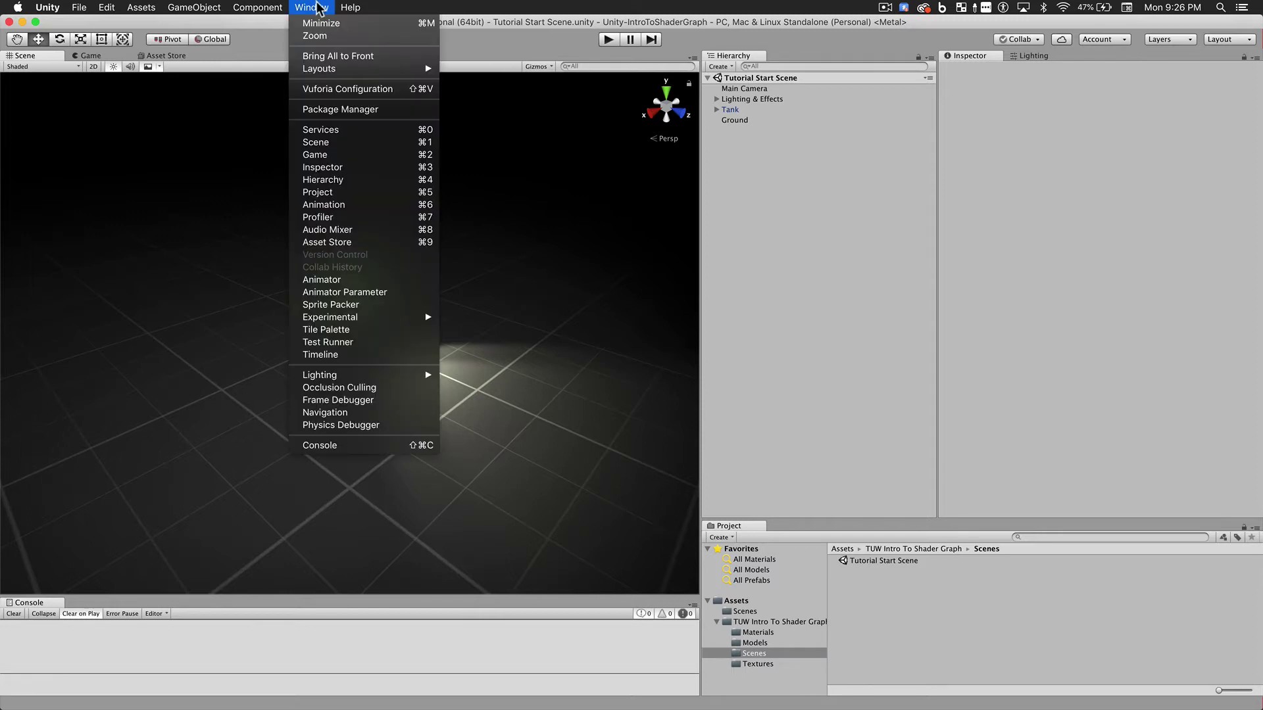
click(375, 109)
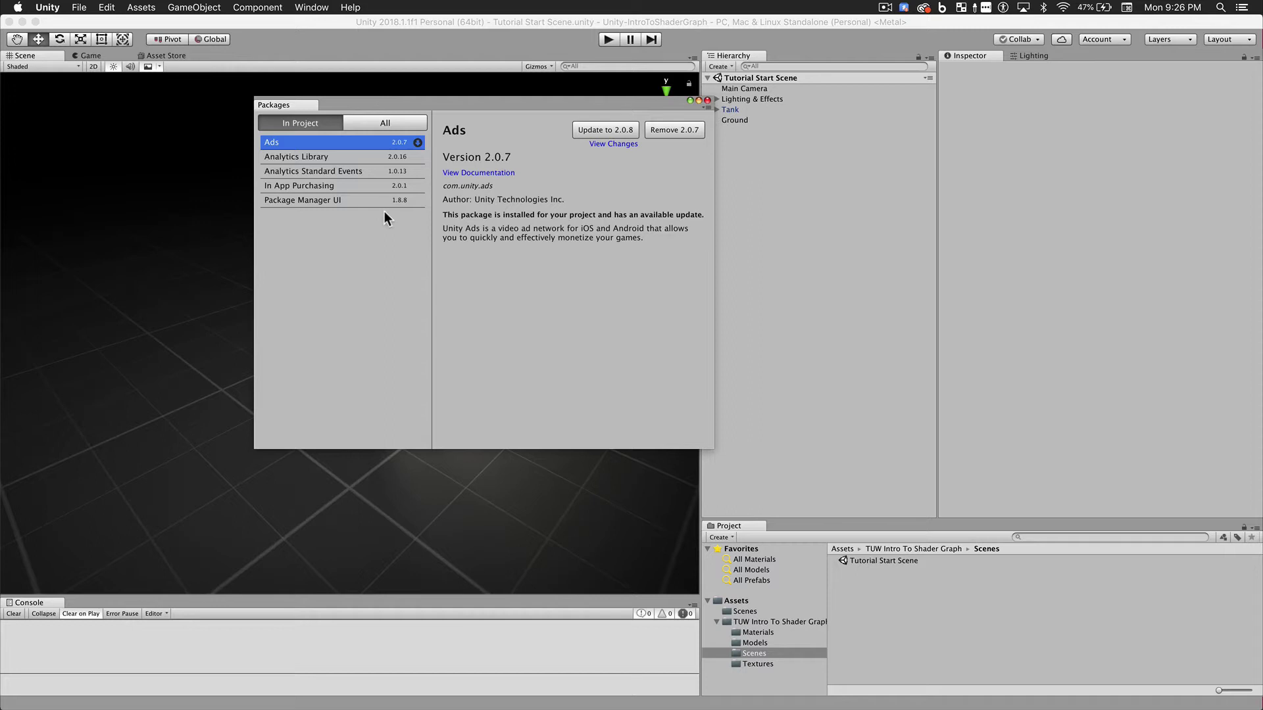
click(382, 125)
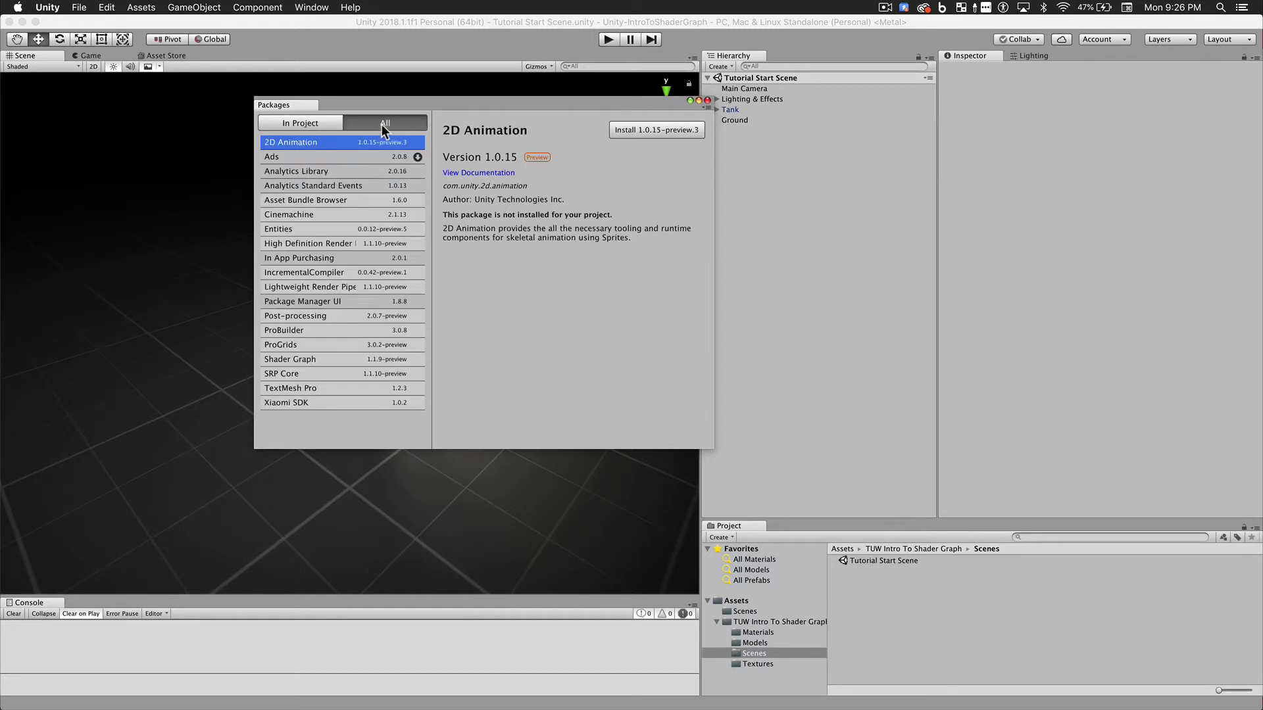
click(346, 285)
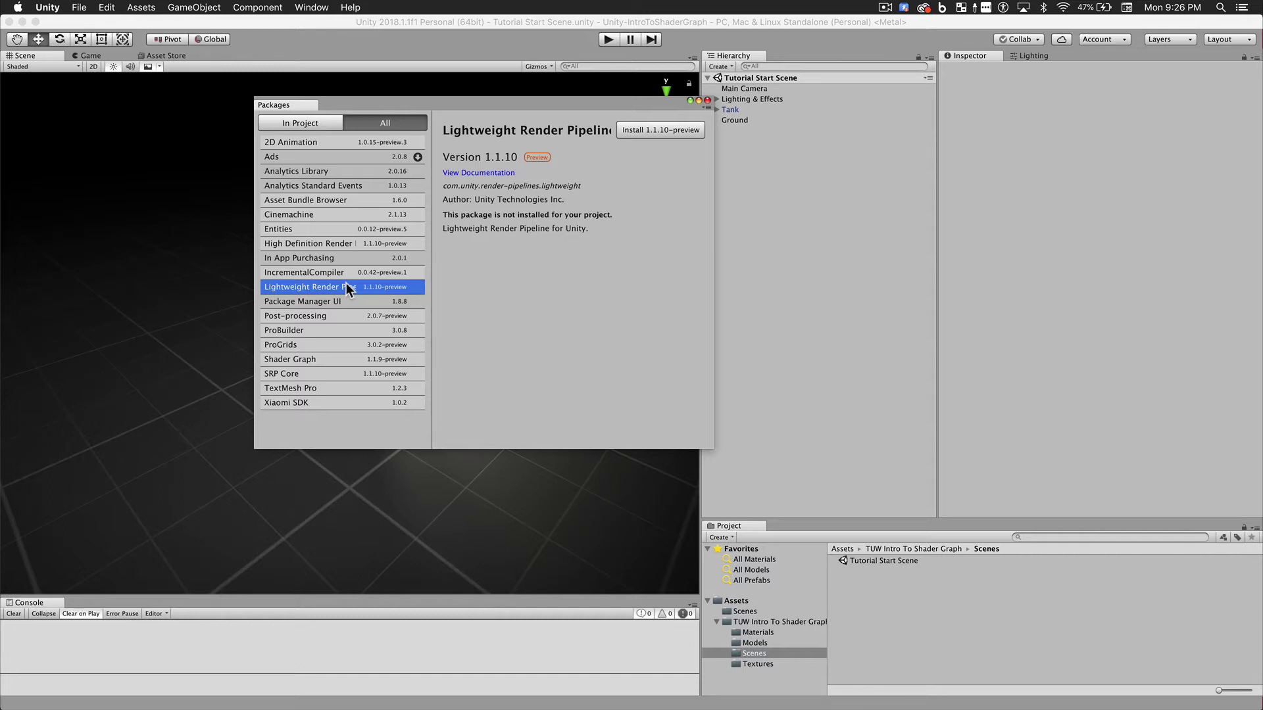
click(657, 130)
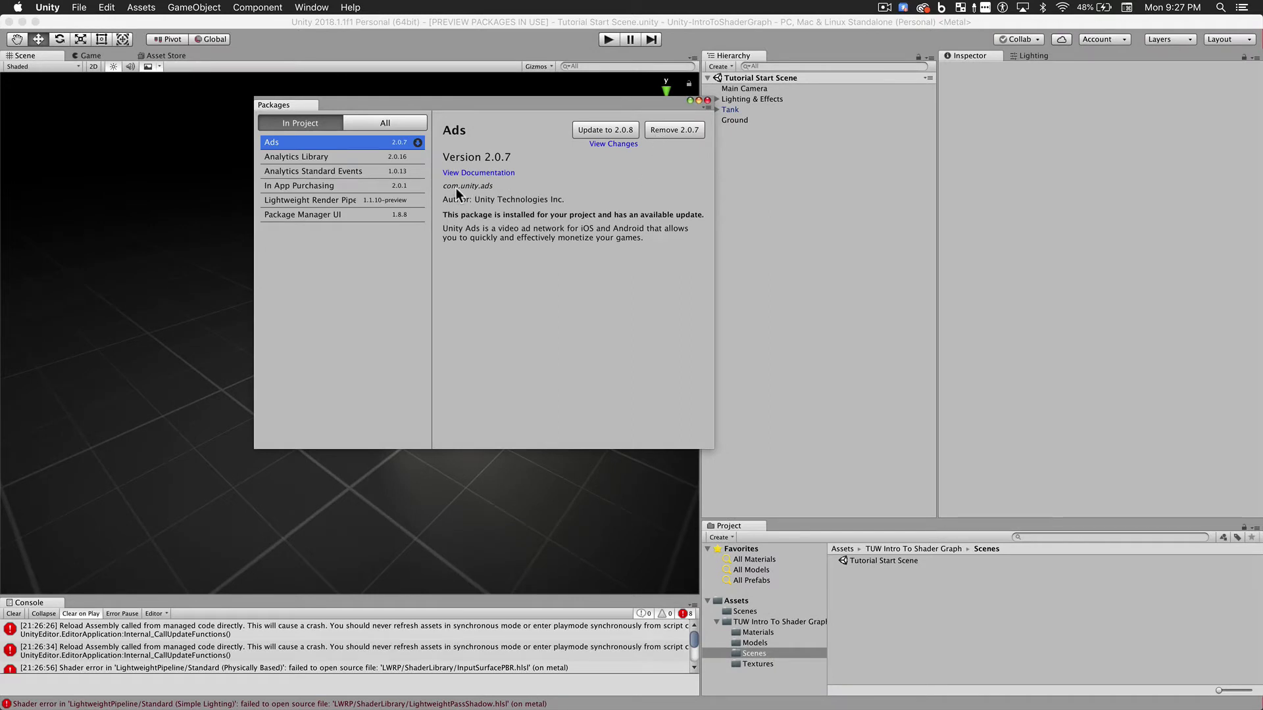
Install the Shader Graph package as well, then close the Package Manager.
click(365, 124)
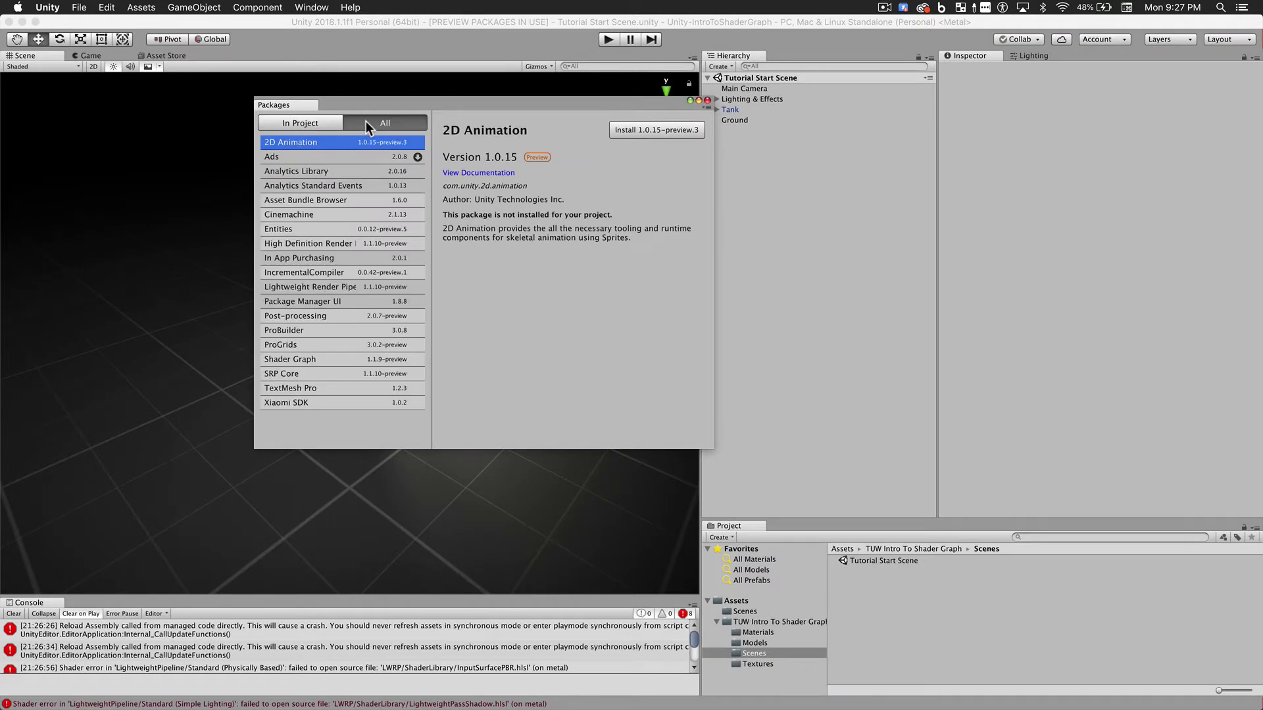
click(336, 361)
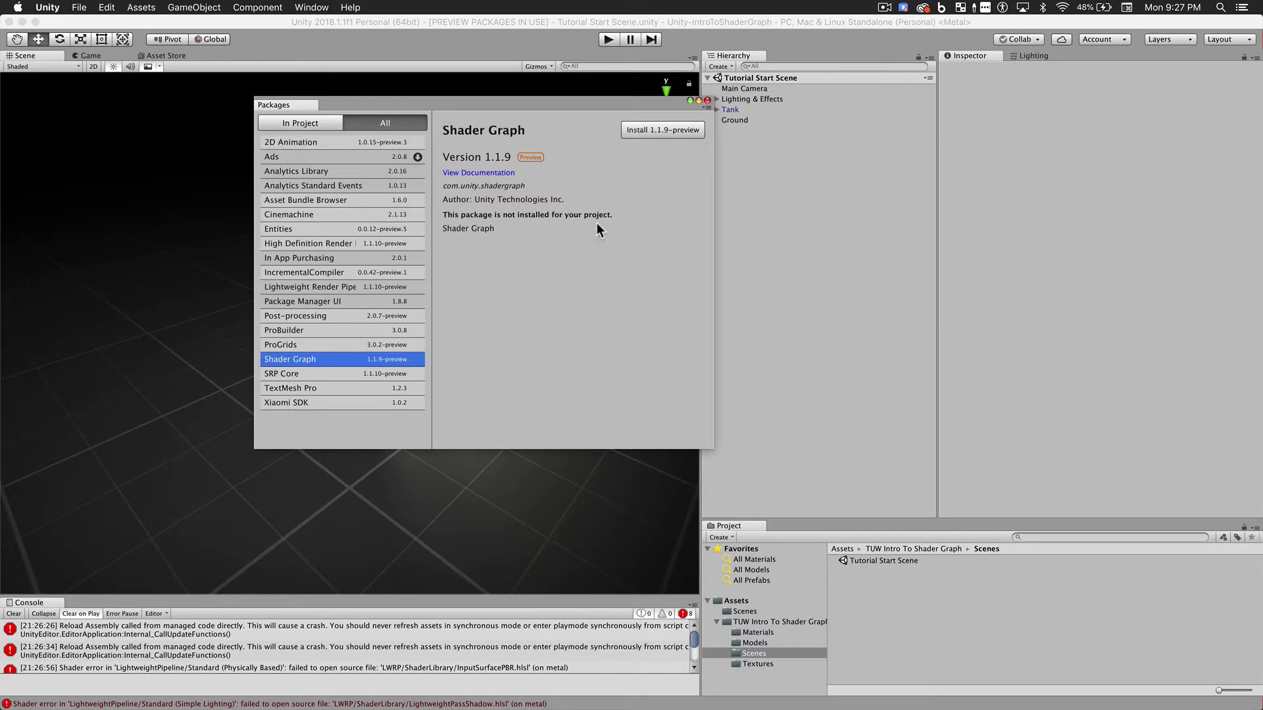
click(652, 131)
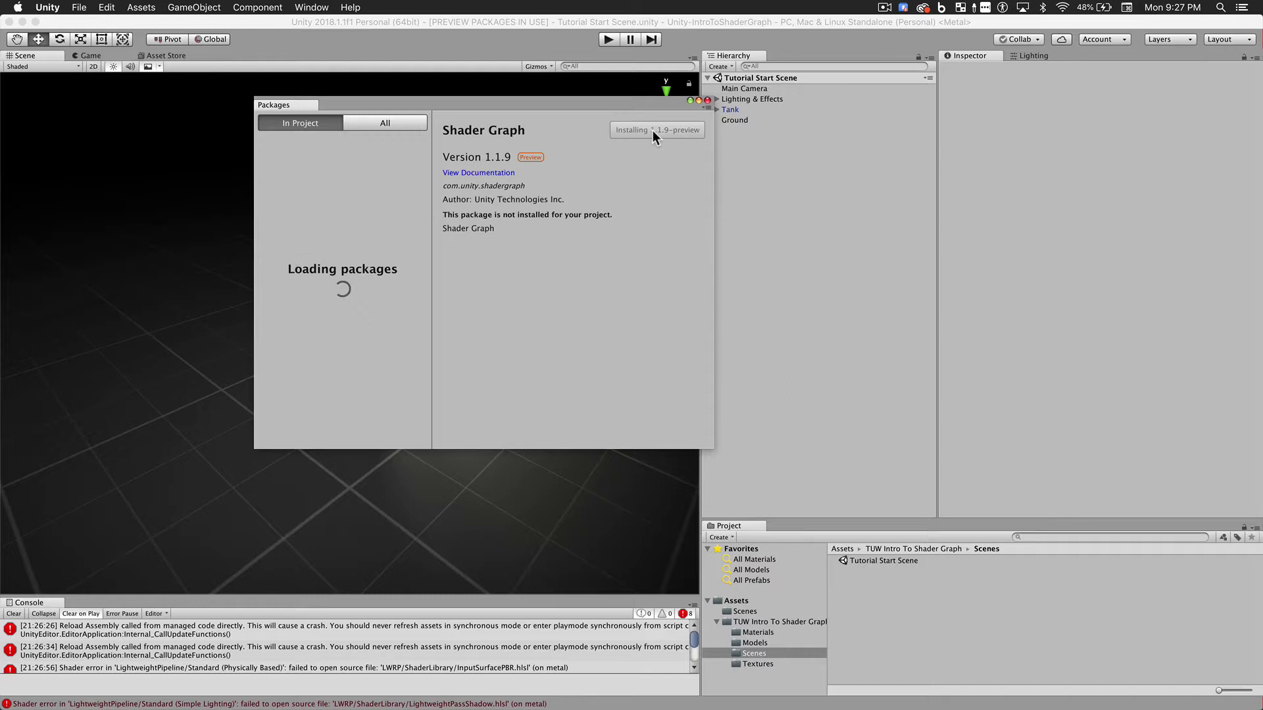
click(707, 100)
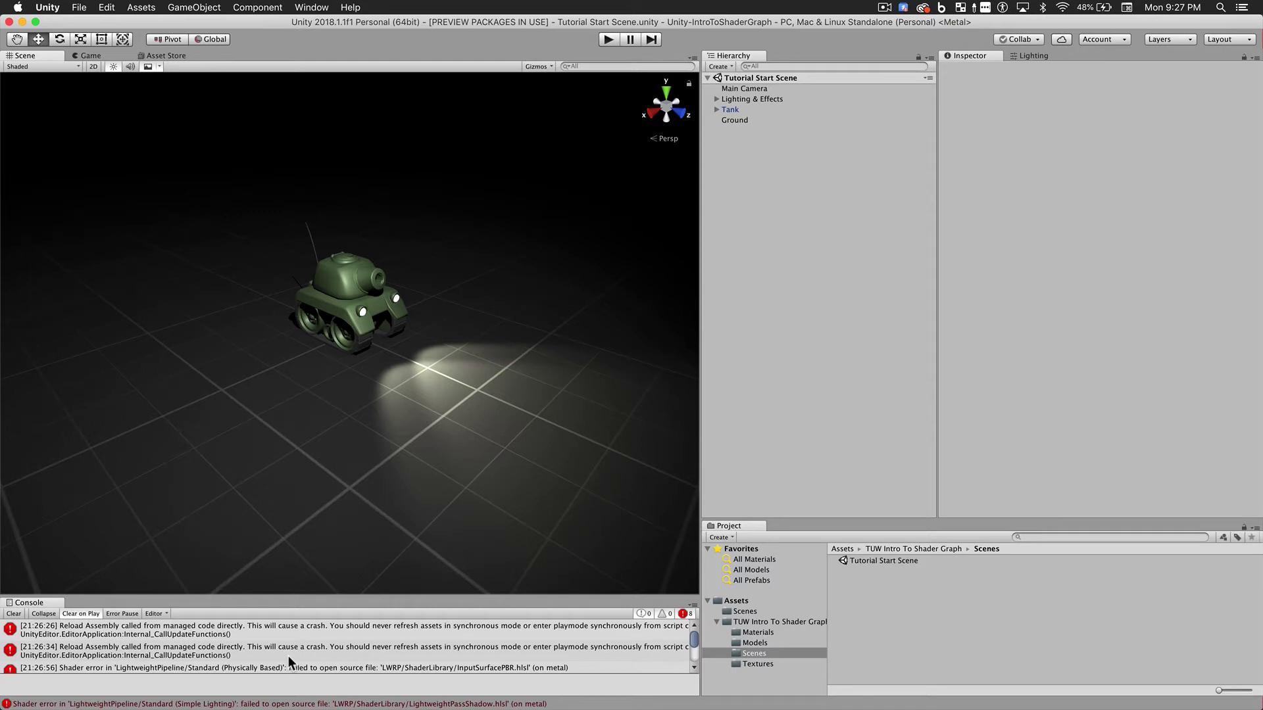
Show the top-level Assets folder and bring up its context menu.
click(735, 600)
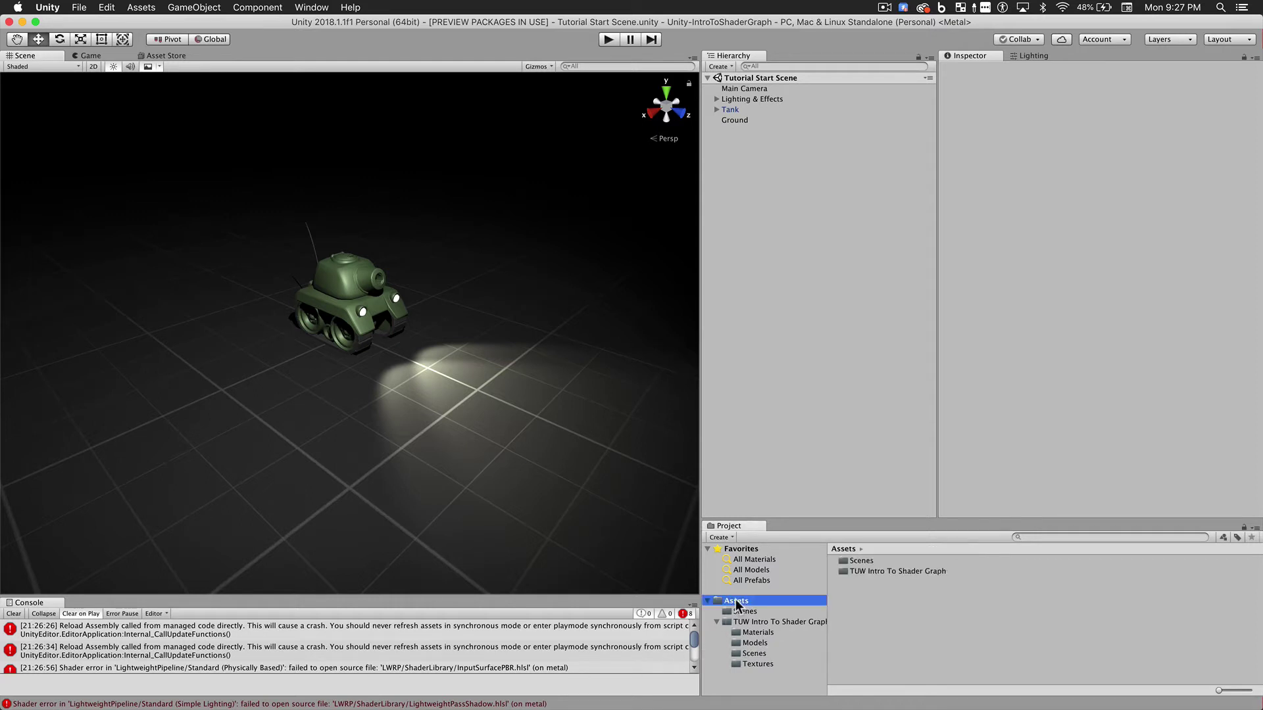
right_click(863, 594)
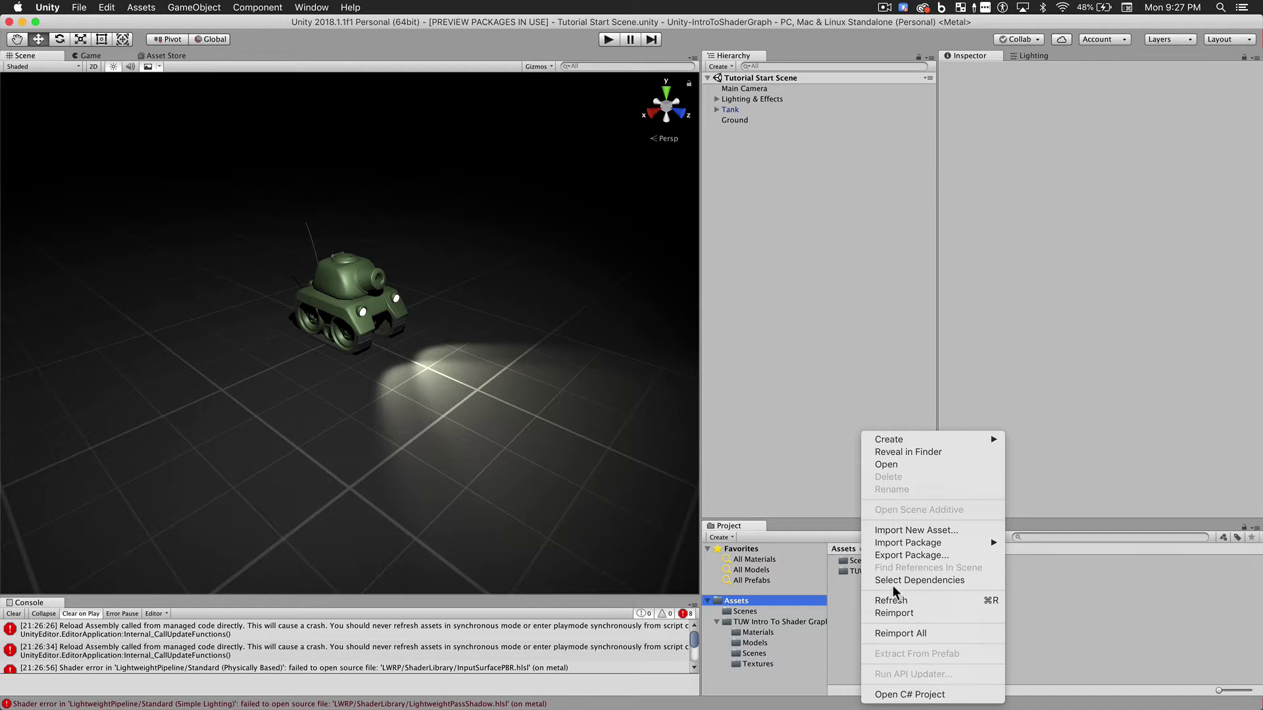
mouse_move(921, 441)
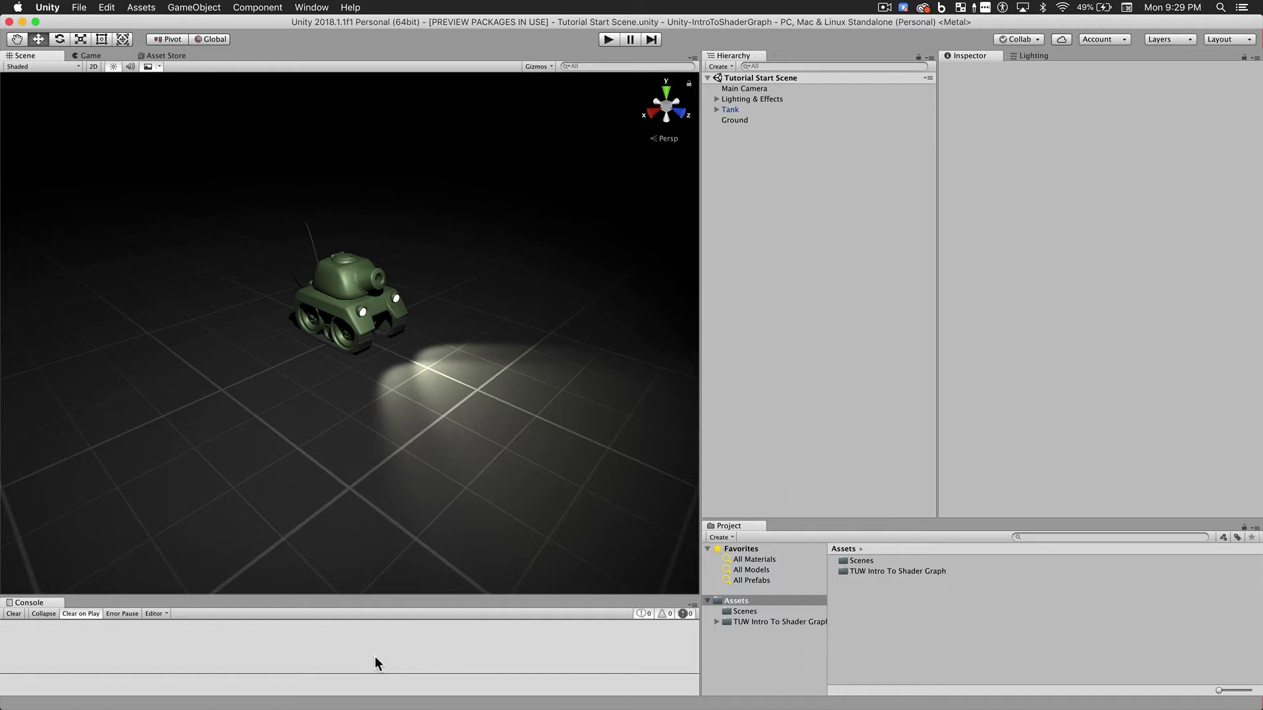
Create a Rendering > Lightweight Pipeline Asset in Assets, keeping the name LightweightAsset.
right_click(843, 607)
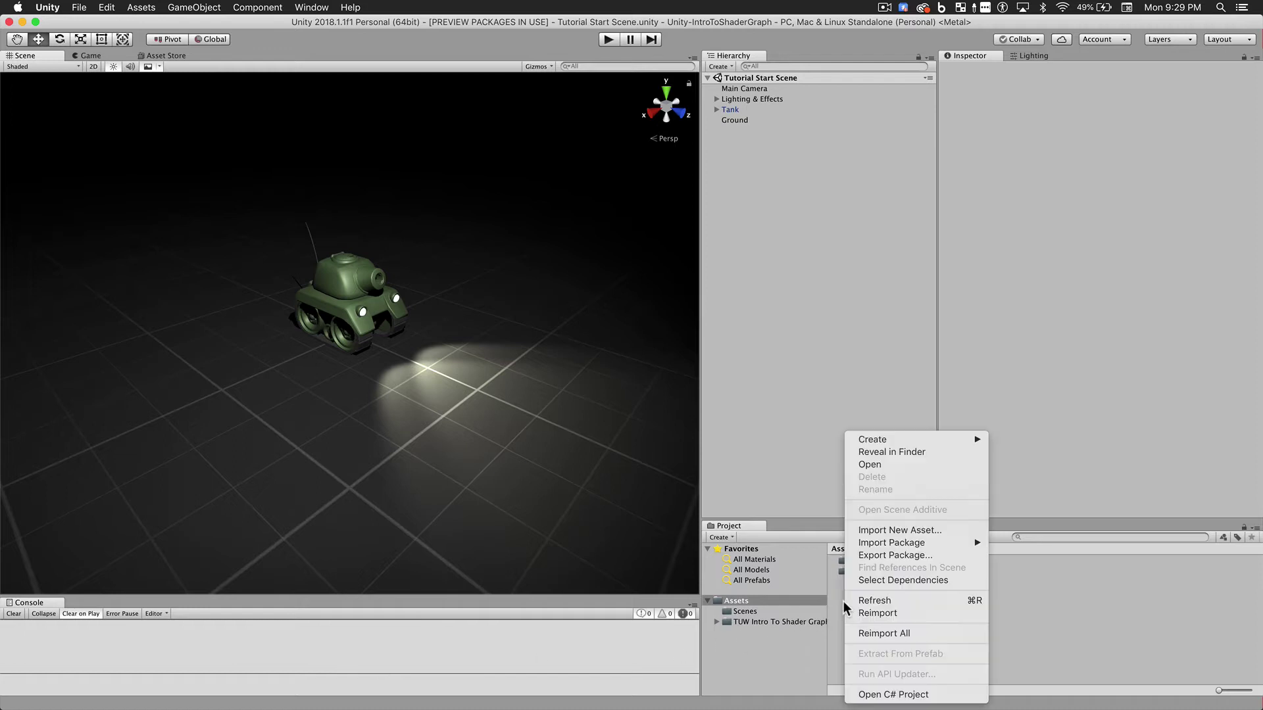
mouse_move(905, 445)
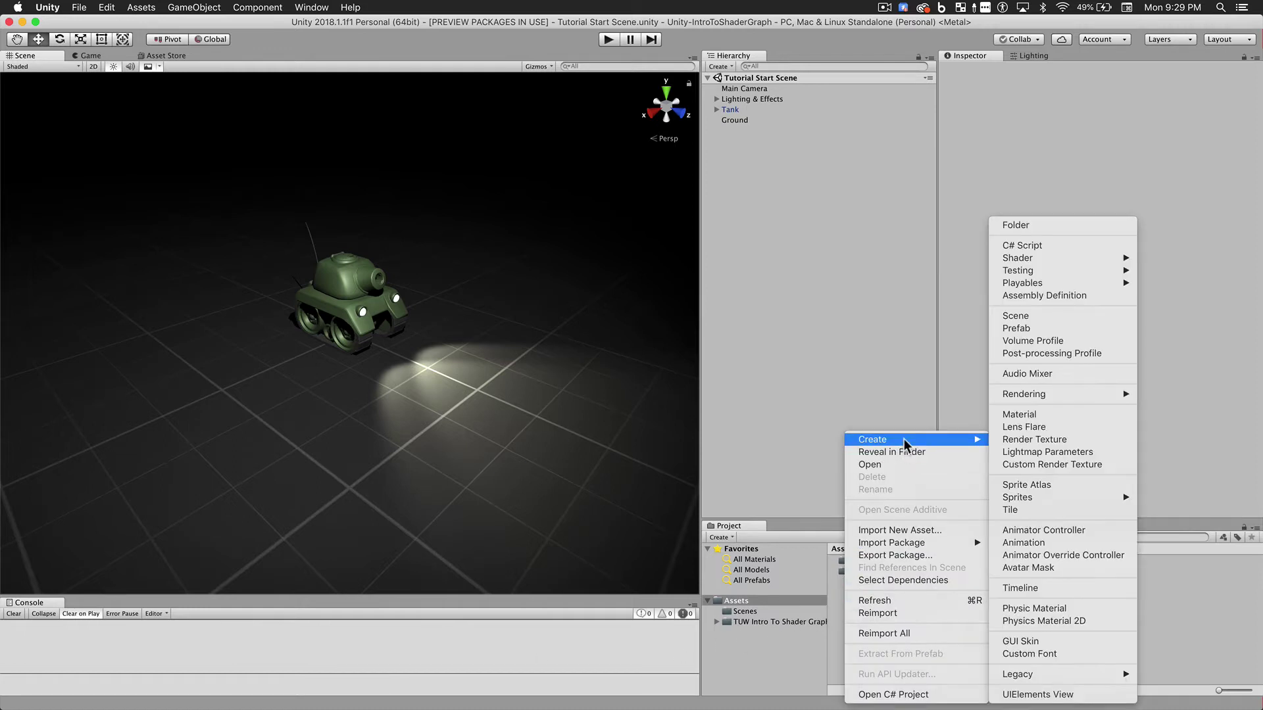
mouse_move(1023, 397)
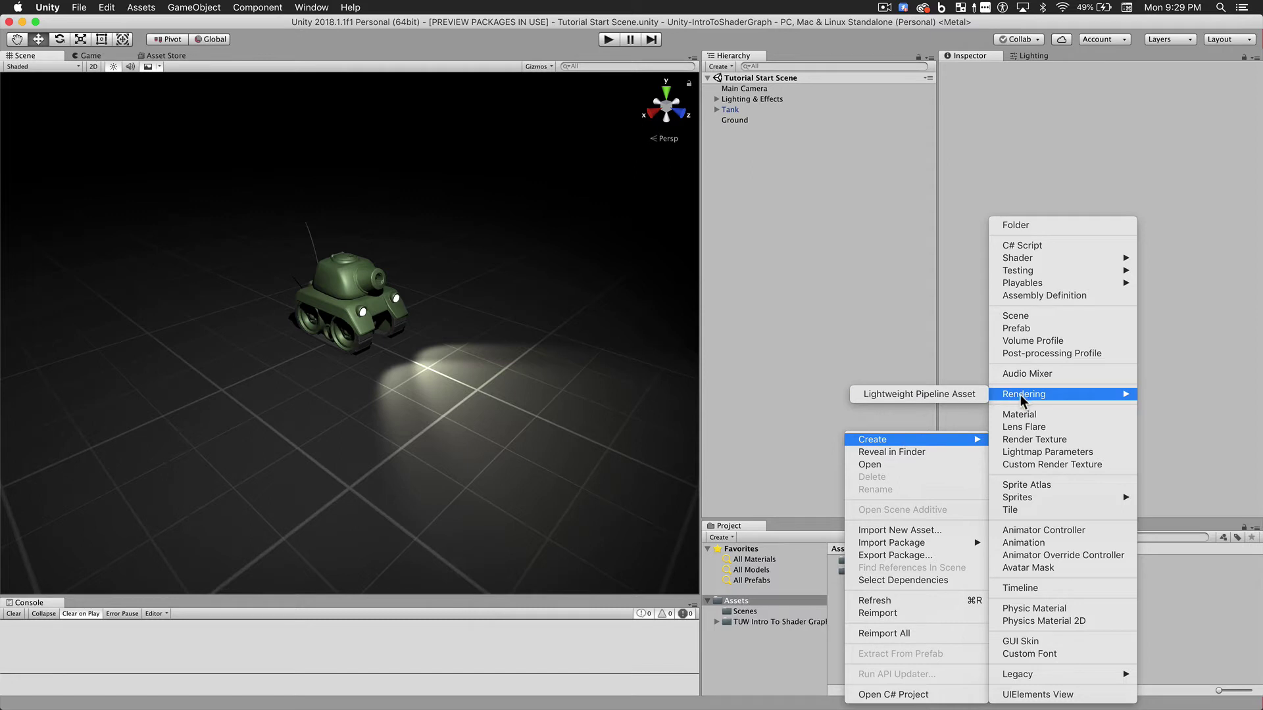
click(961, 395)
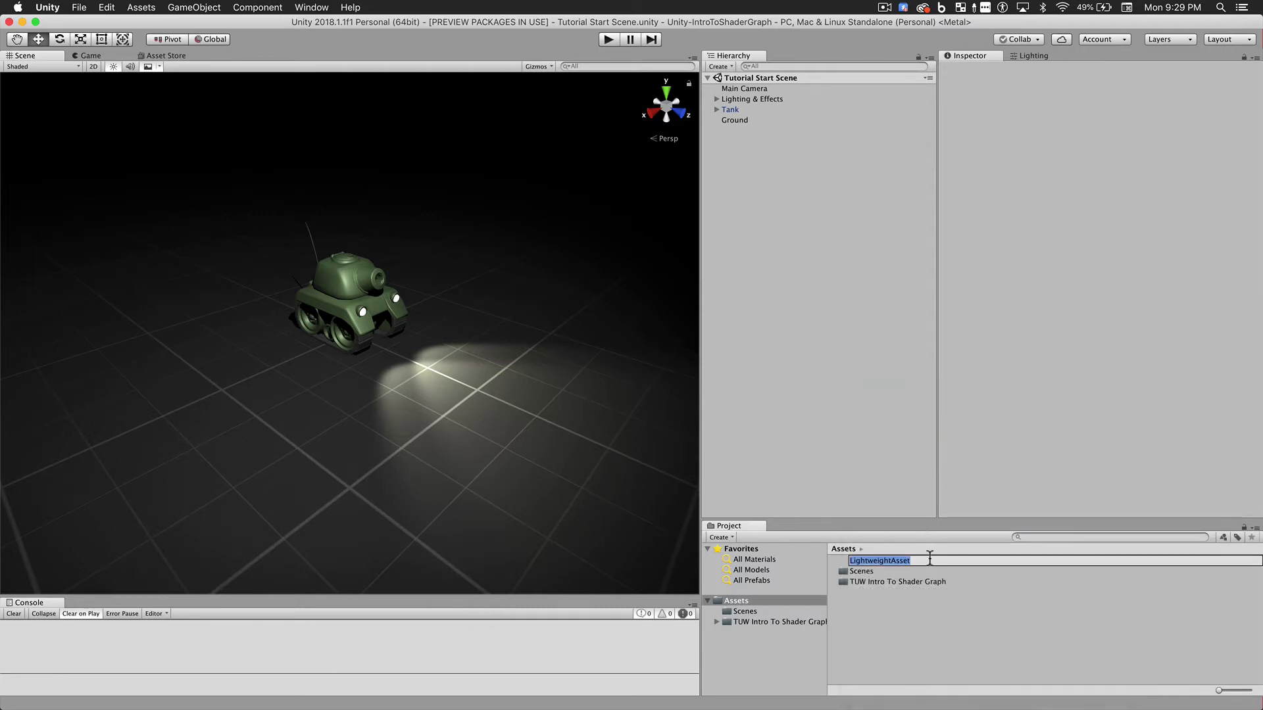
key(Return)
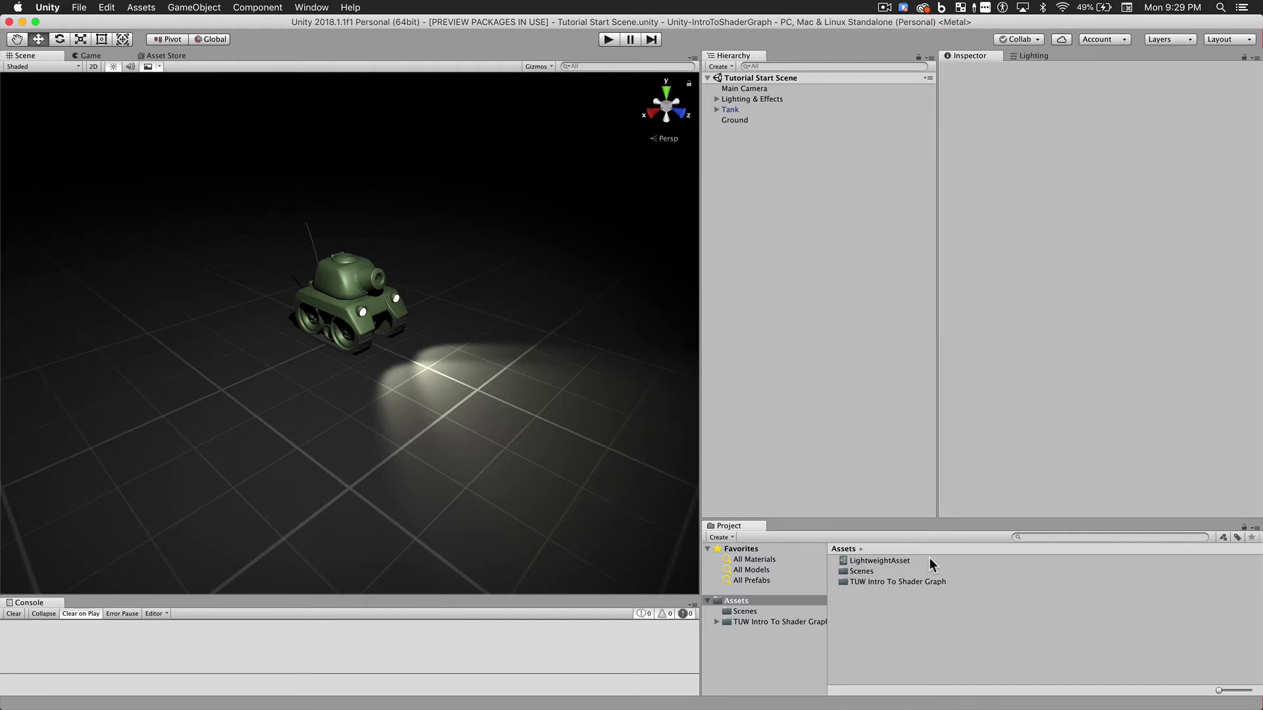
Assign LightweightAsset to Scriptable Render Pipeline Settings in Project Settings > Graphics.
click(111, 8)
mouse_move(159, 291)
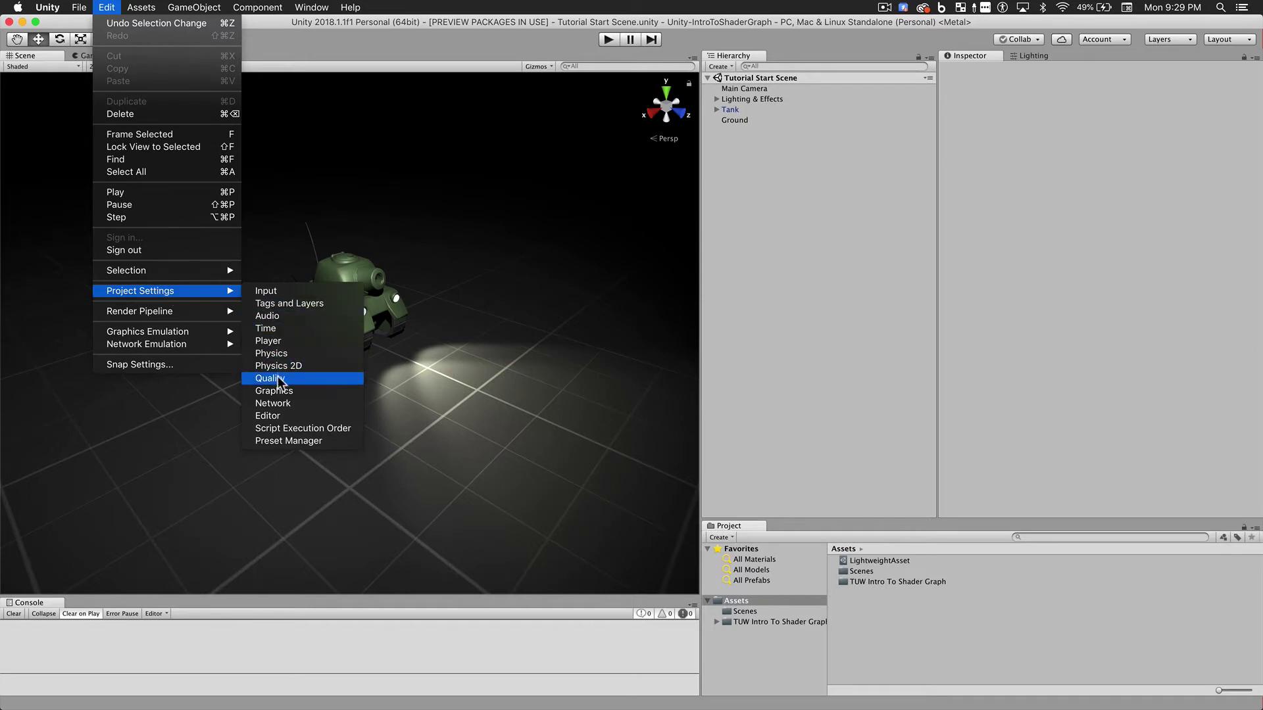
click(278, 395)
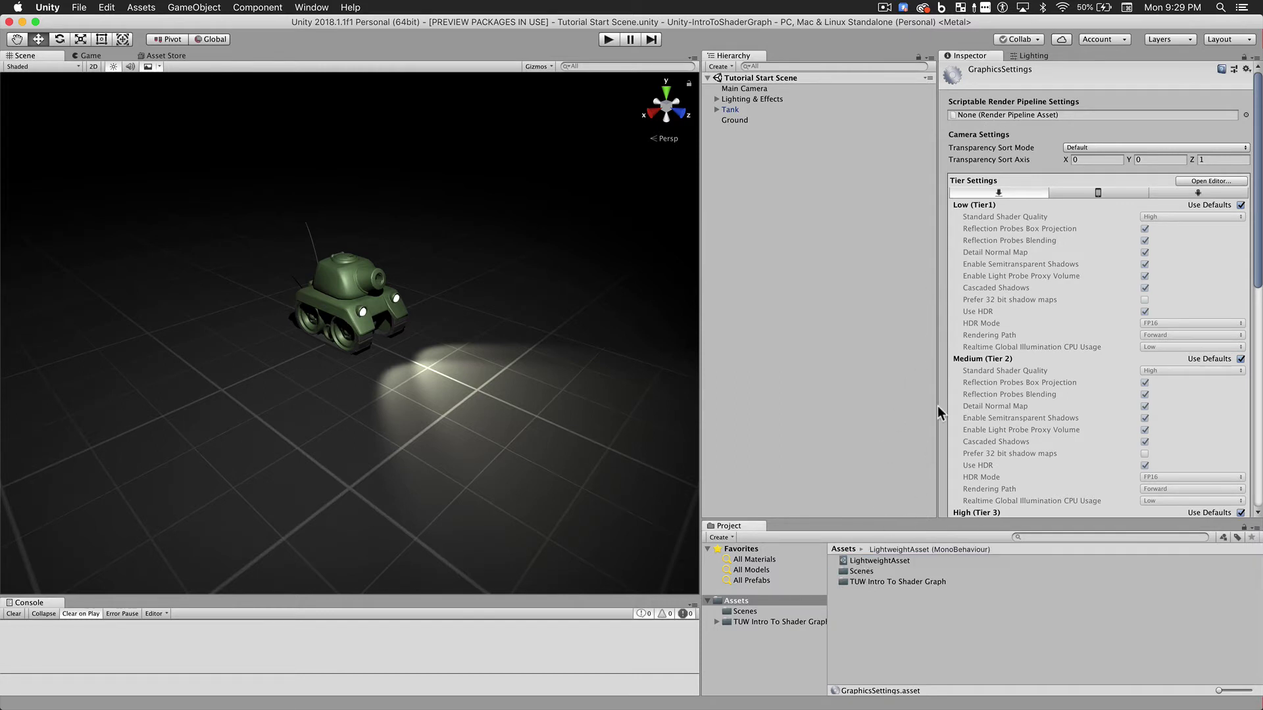
drag(941, 412, 1007, 116)
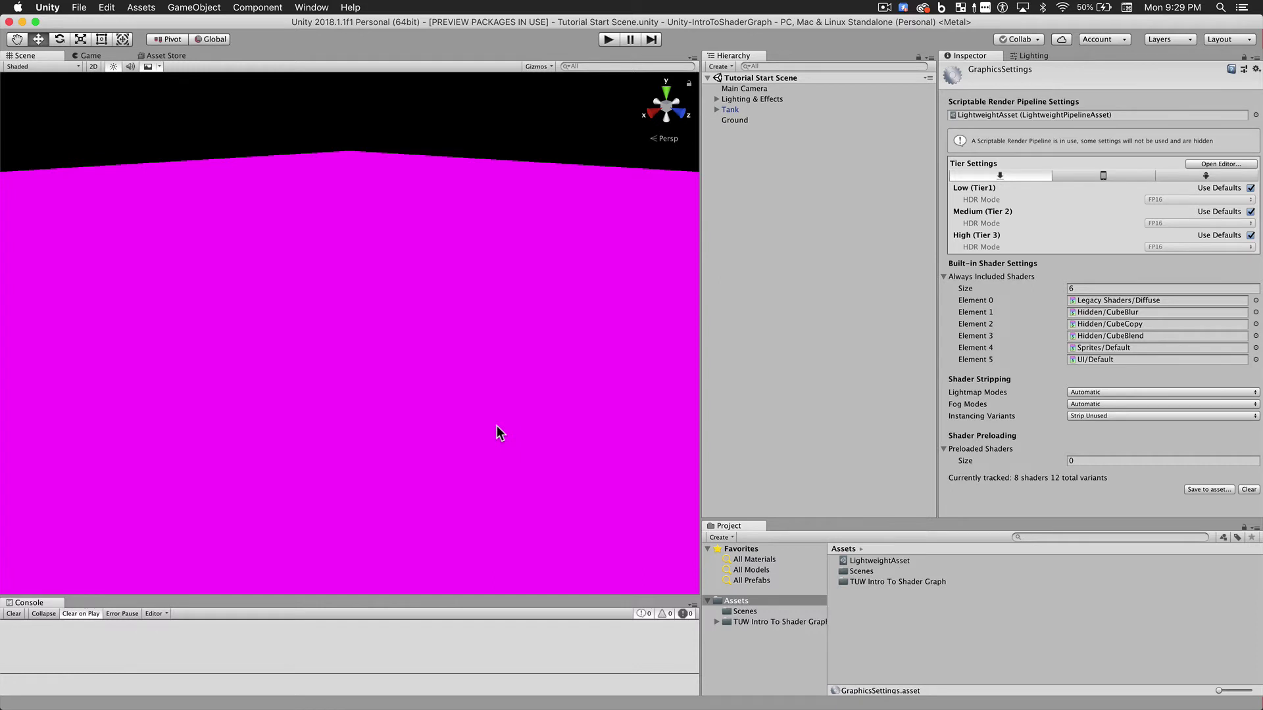
Select the Ground and check its material's shader without changing it.
click(544, 400)
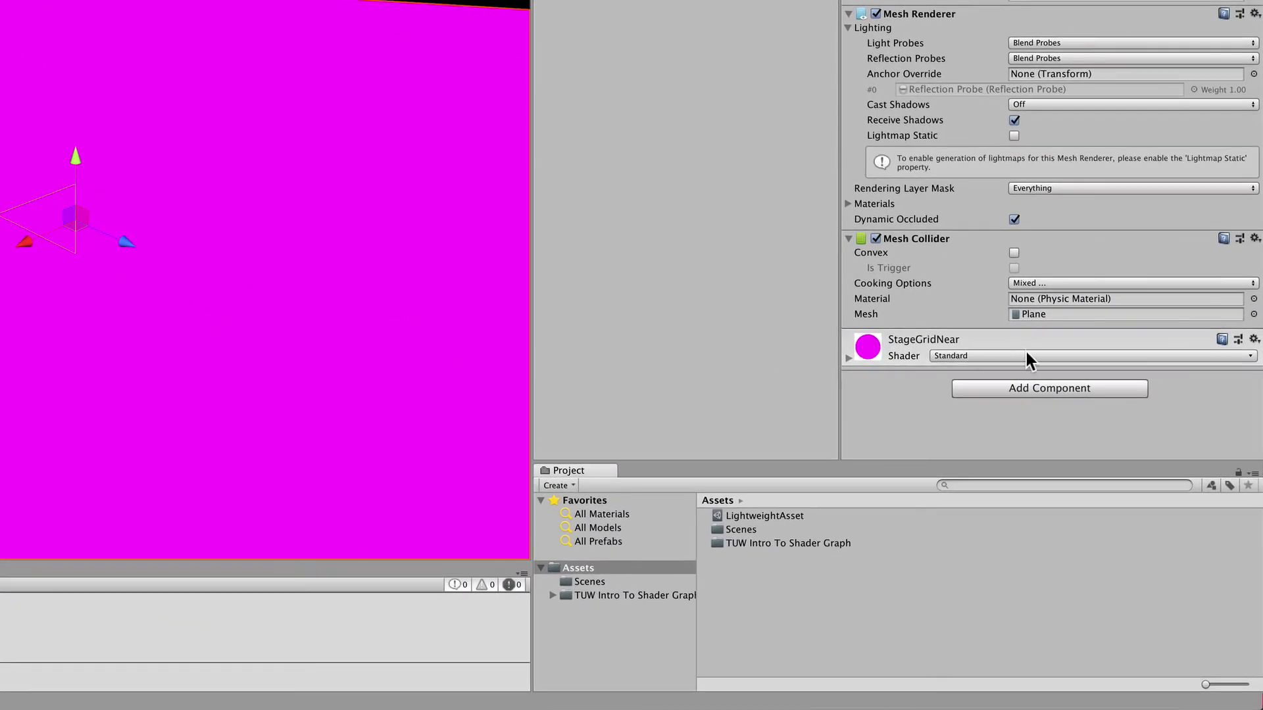
click(1026, 355)
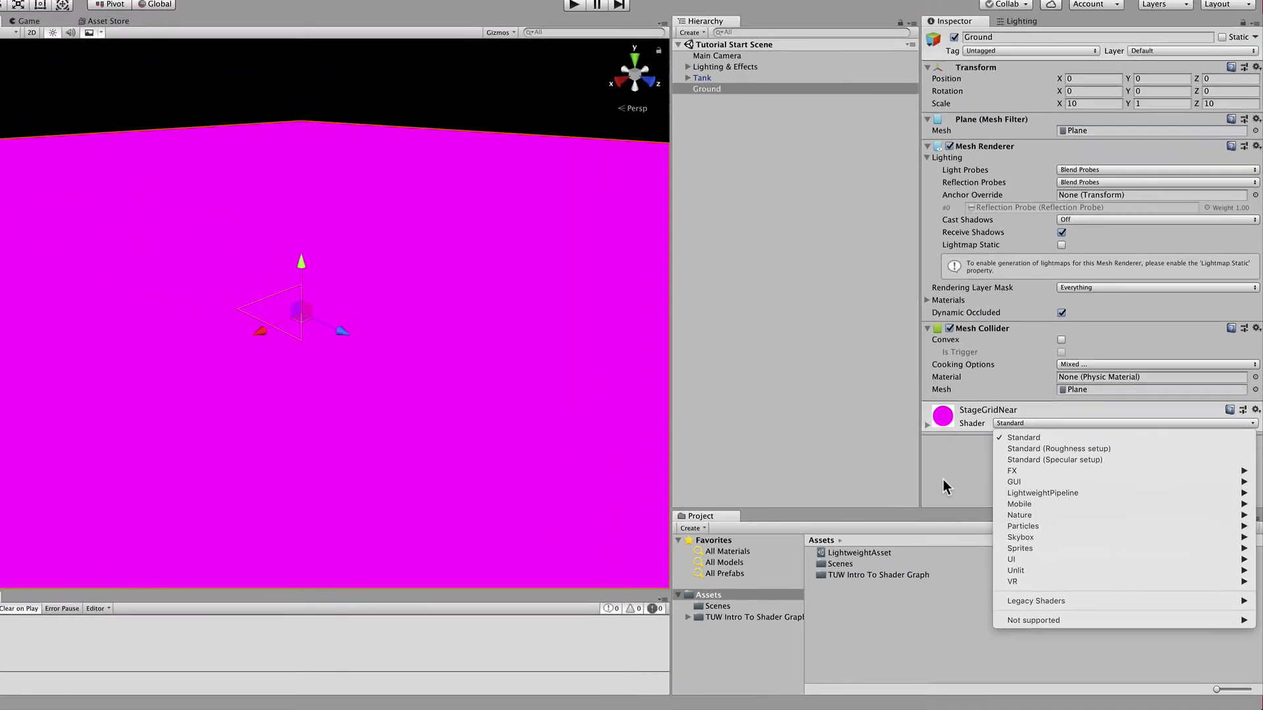
click(866, 433)
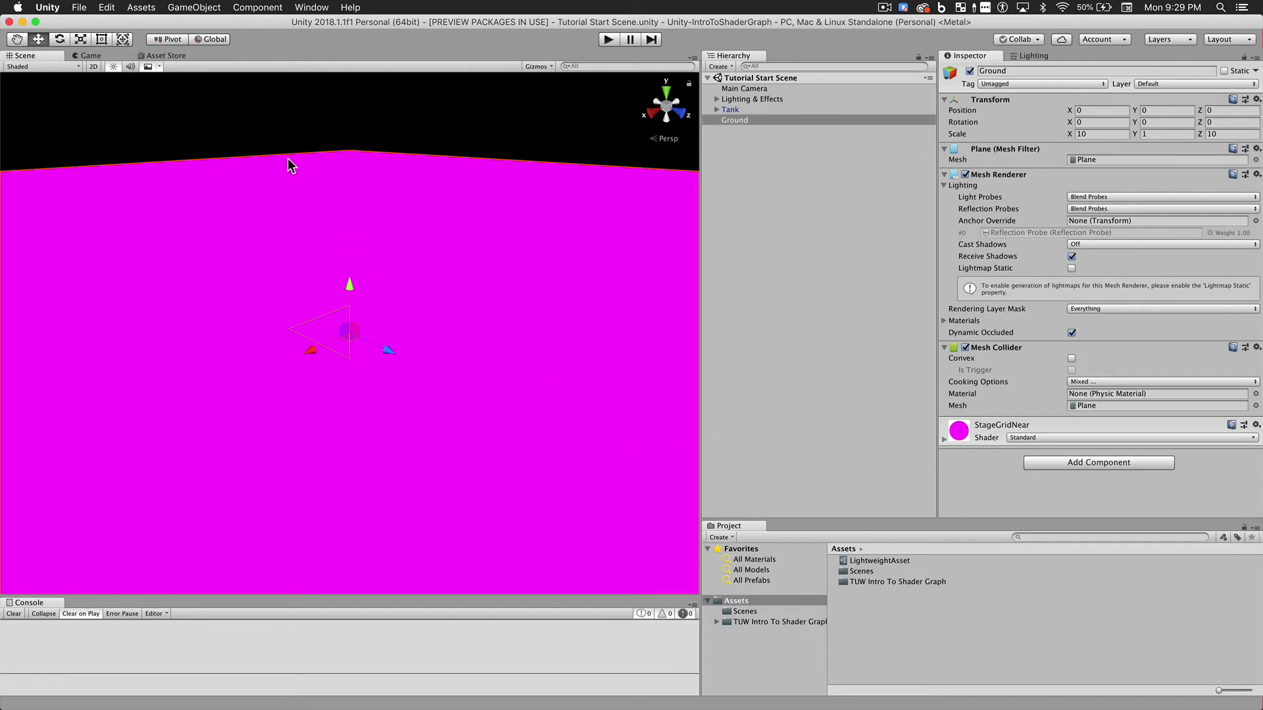
Run Upgrade Project Materials to LightWeight Materials, confirm Proceed, and deselect the ground.
click(107, 7)
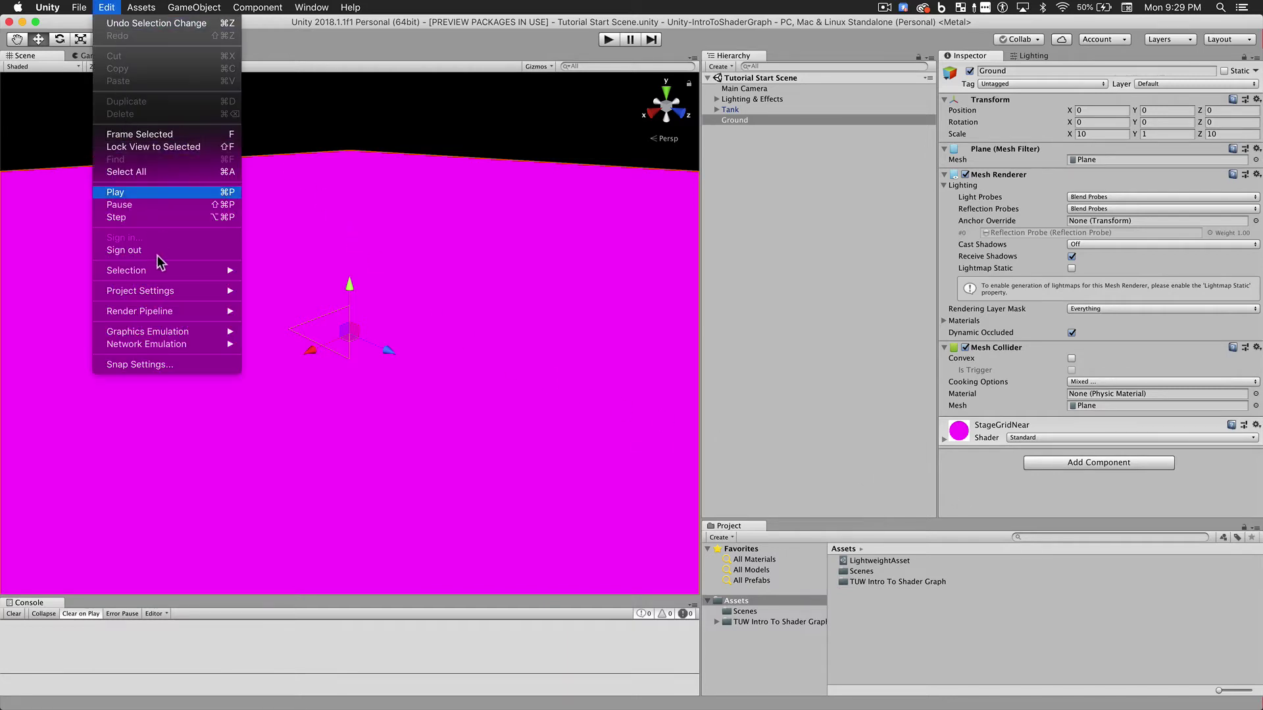
mouse_move(171, 315)
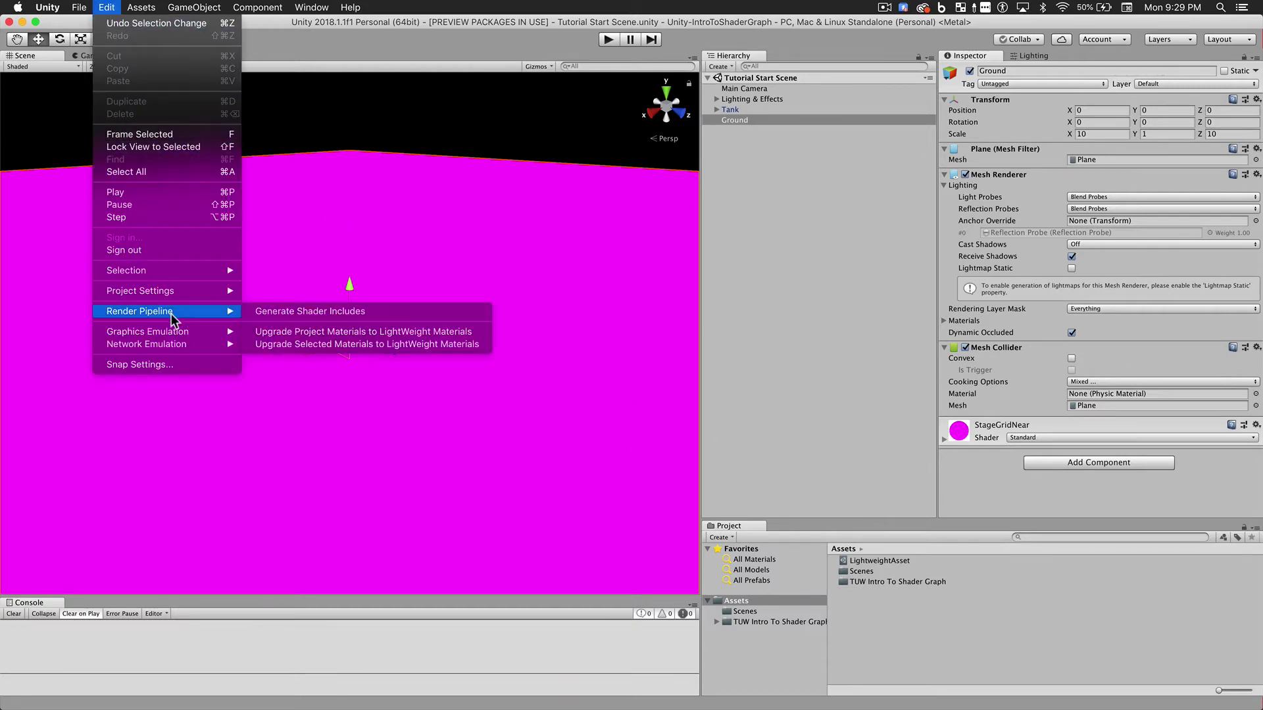
click(373, 333)
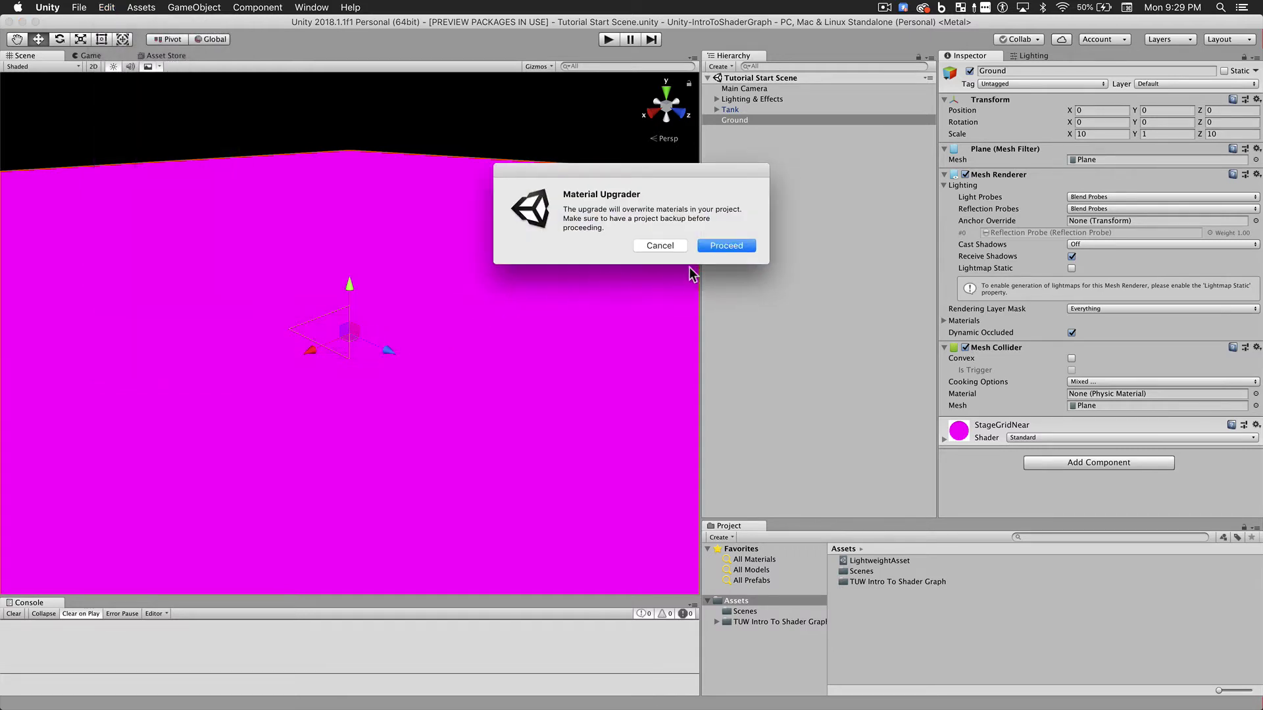
click(732, 245)
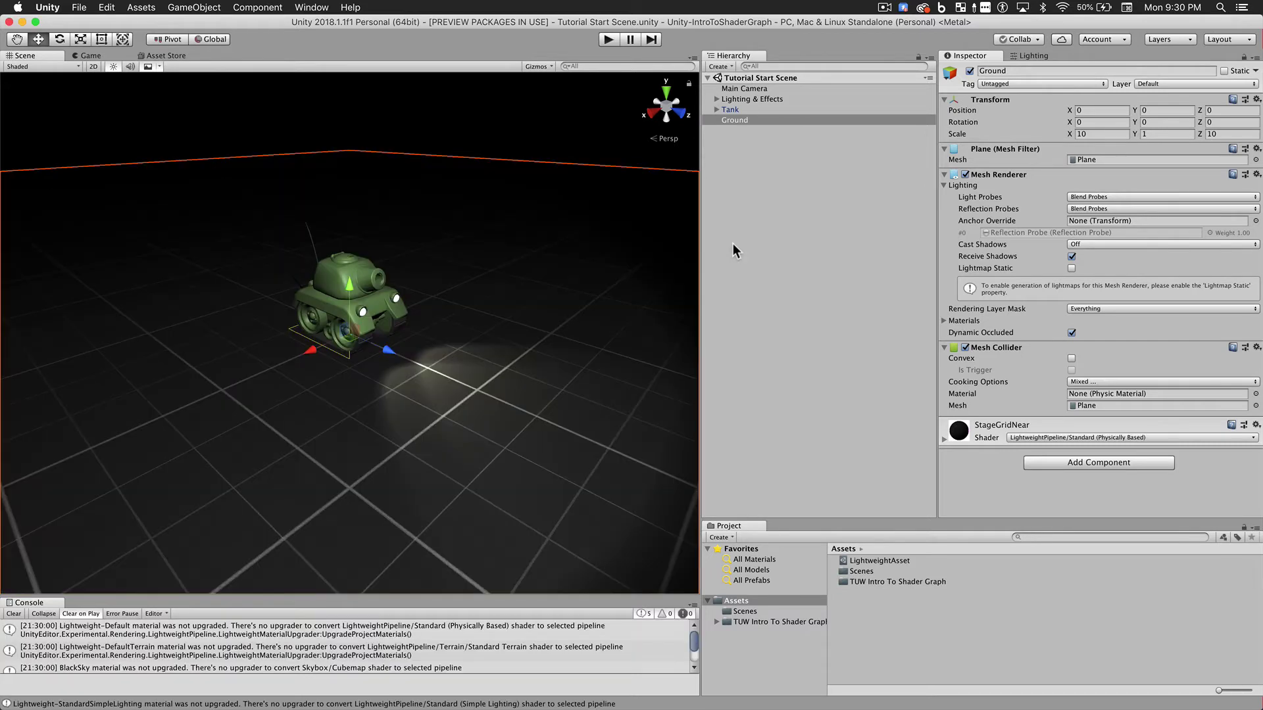
click(538, 104)
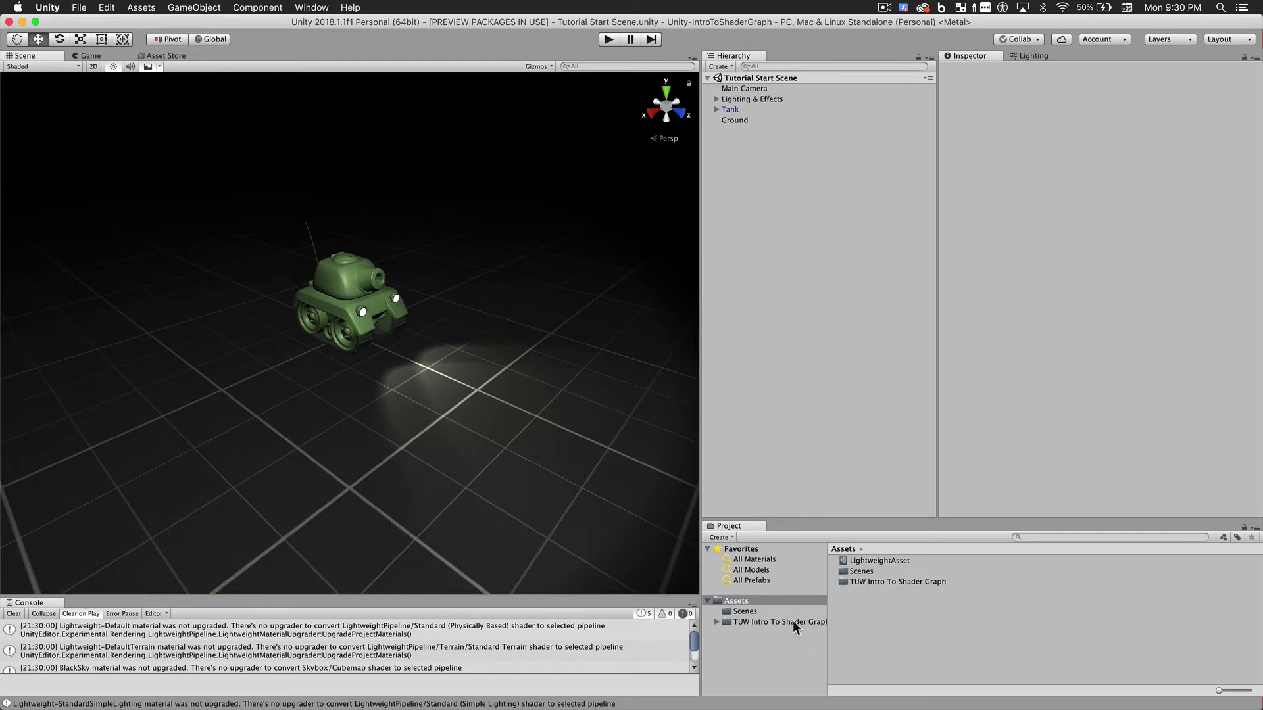
Create a Shader > PBR Graph asset named TankSG in Assets.
right_click(846, 597)
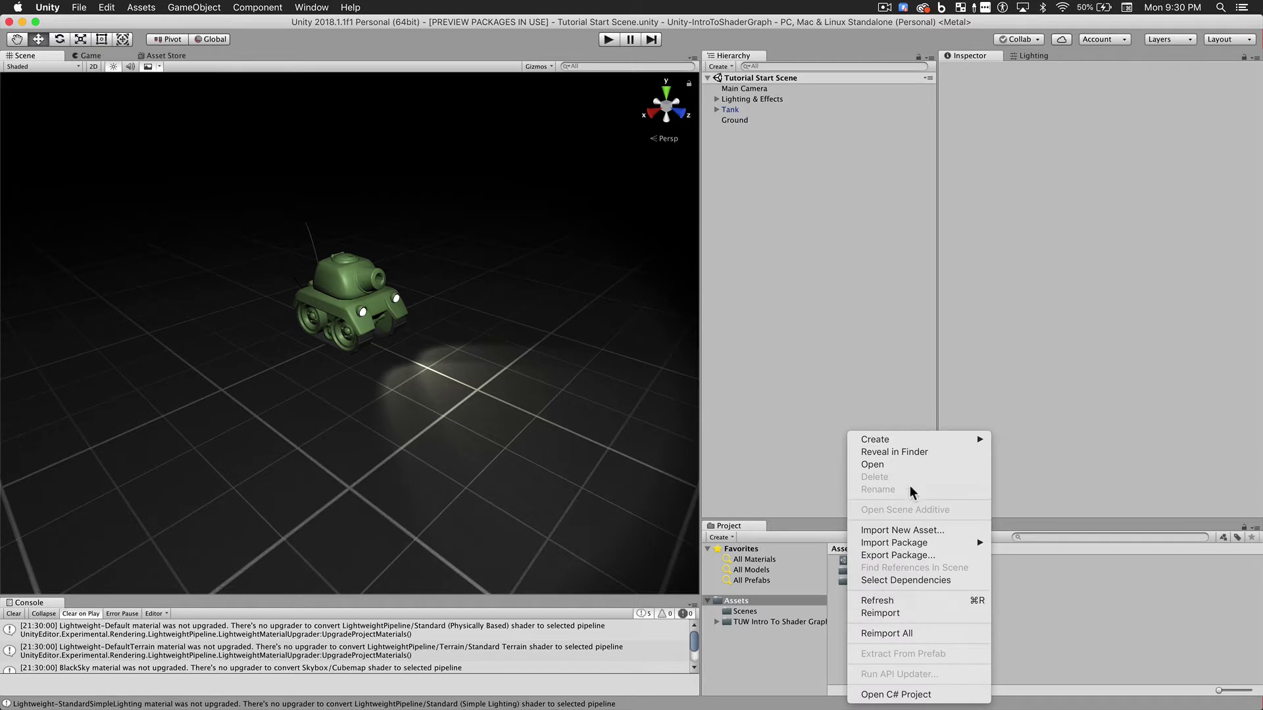
mouse_move(908, 442)
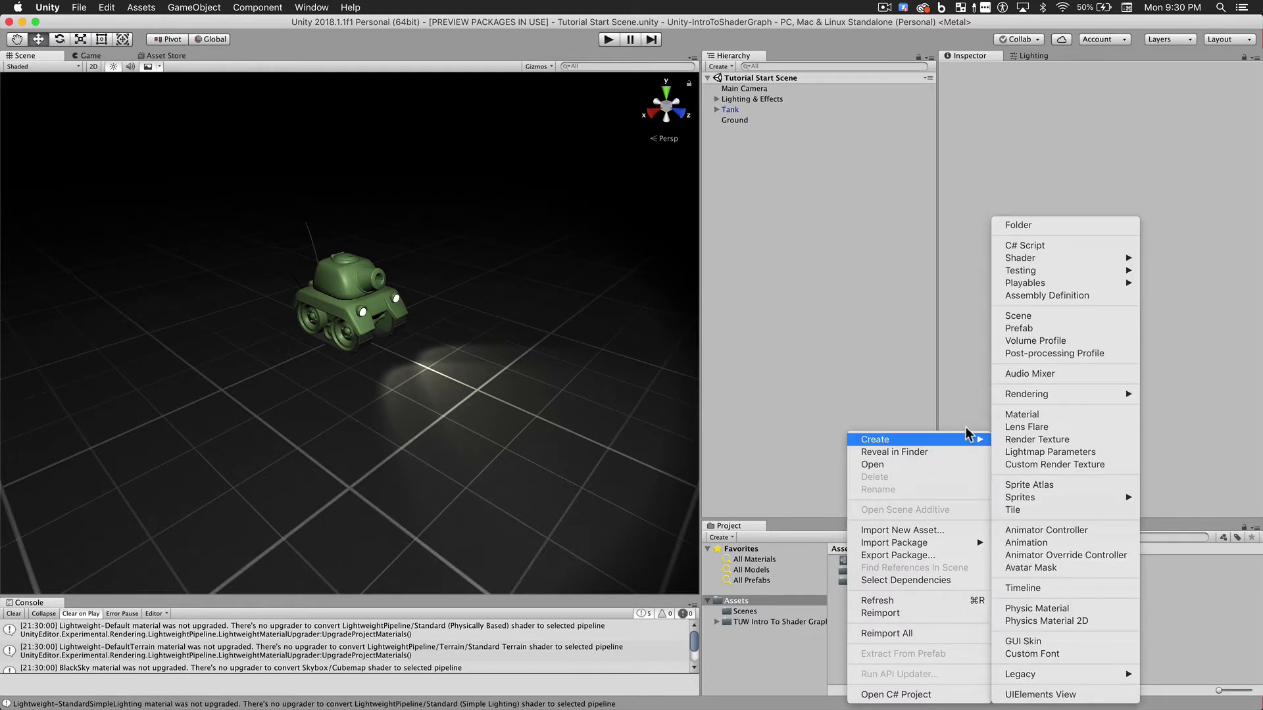
mouse_move(1080, 266)
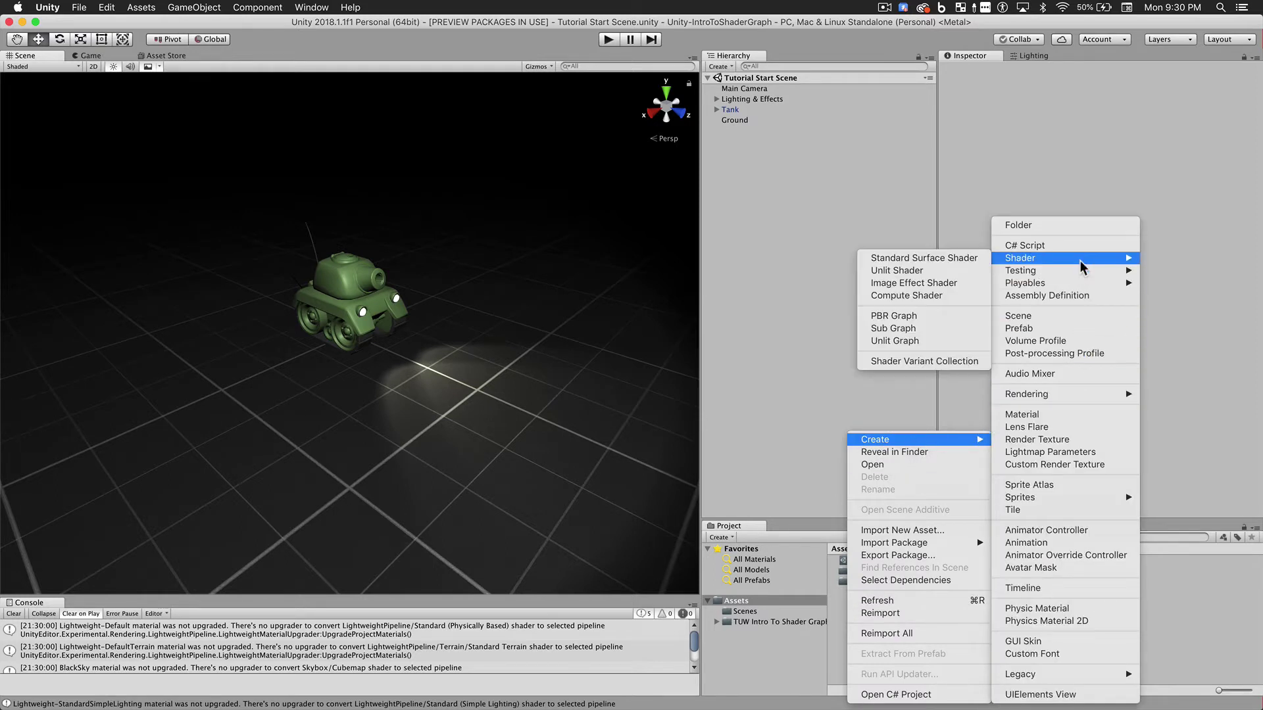
click(968, 316)
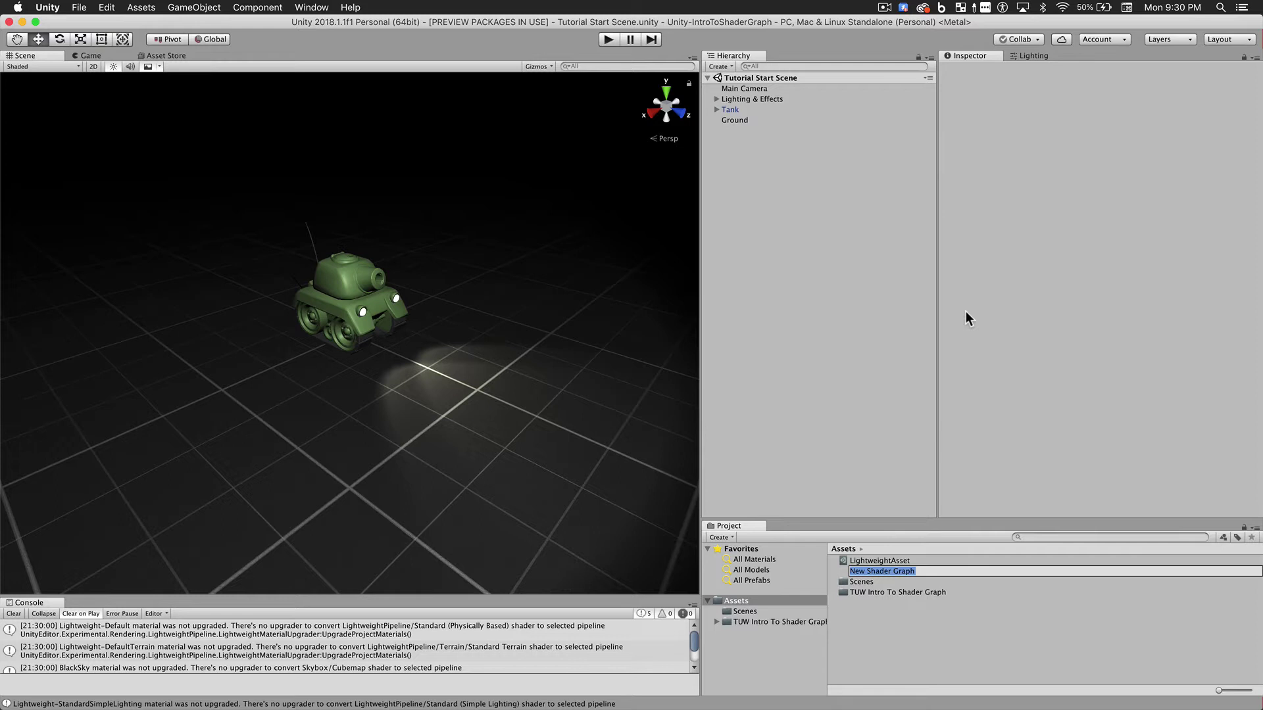
text(TankSG)
key(Return)
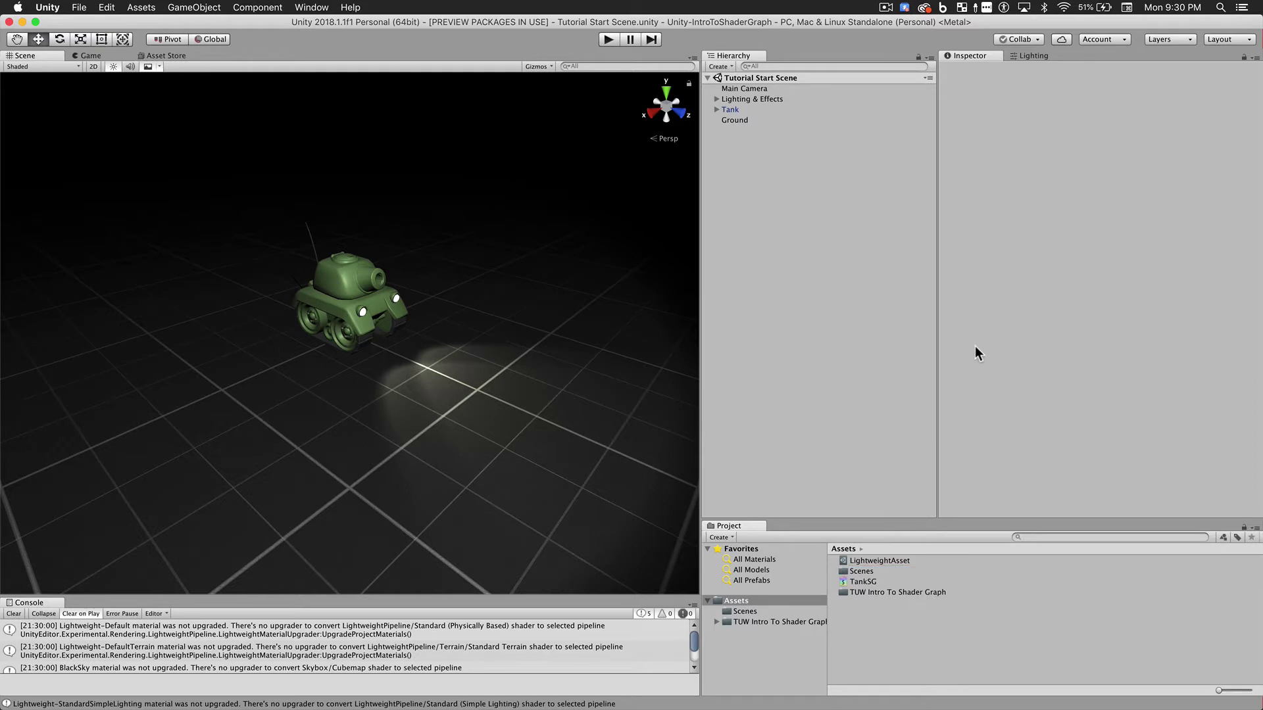
Create a new material in Assets named Tank.
right_click(846, 628)
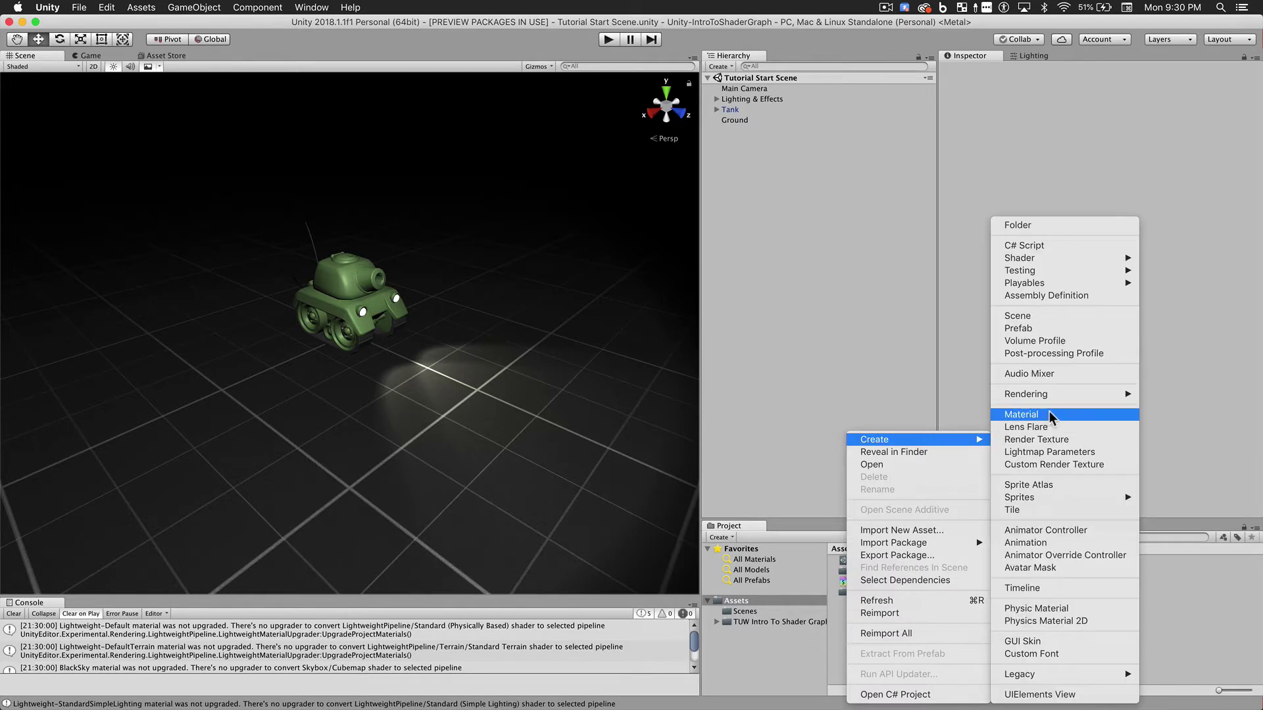
click(1048, 413)
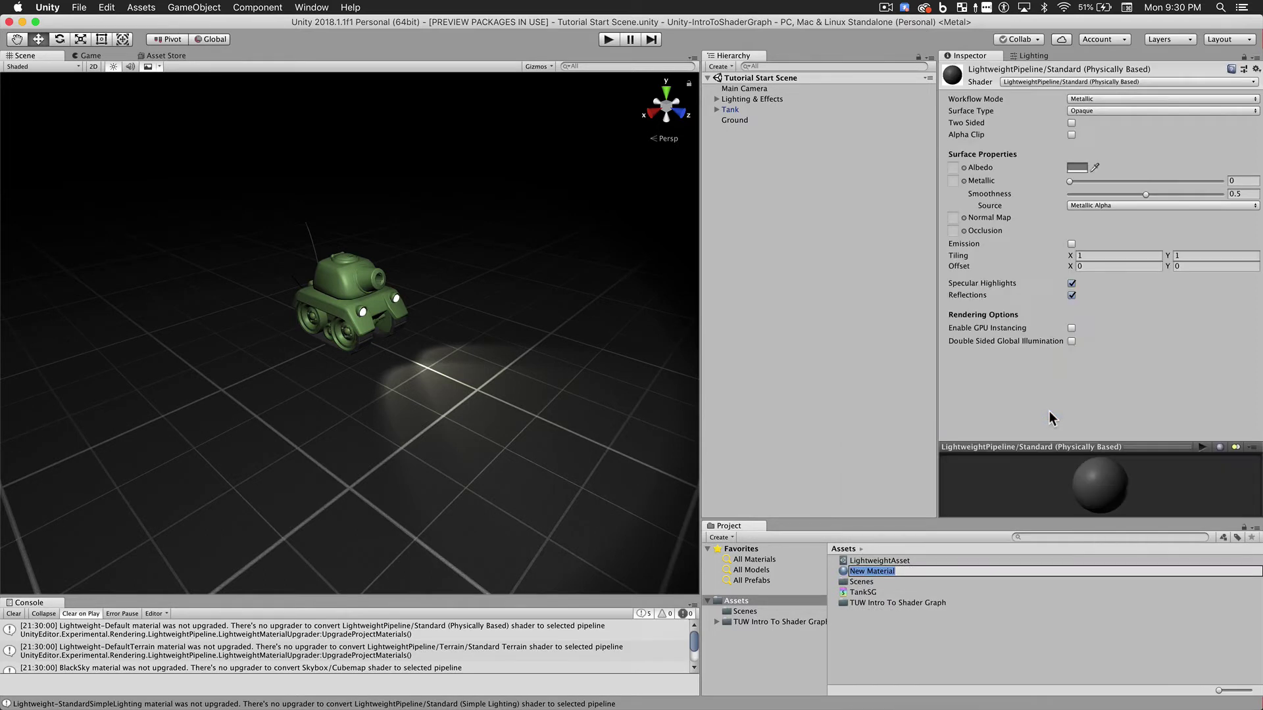
text(Tank)
key(Return)
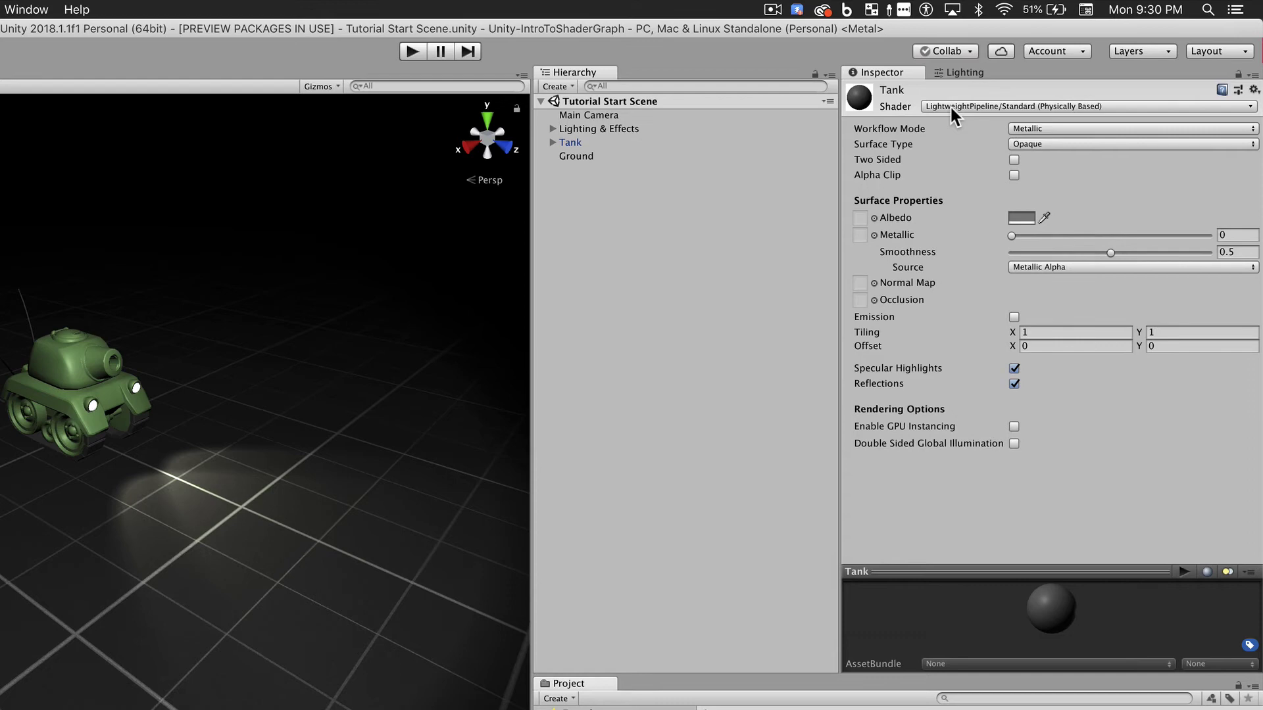
Set the Tank material's shader to graphs > TankSG.
click(950, 104)
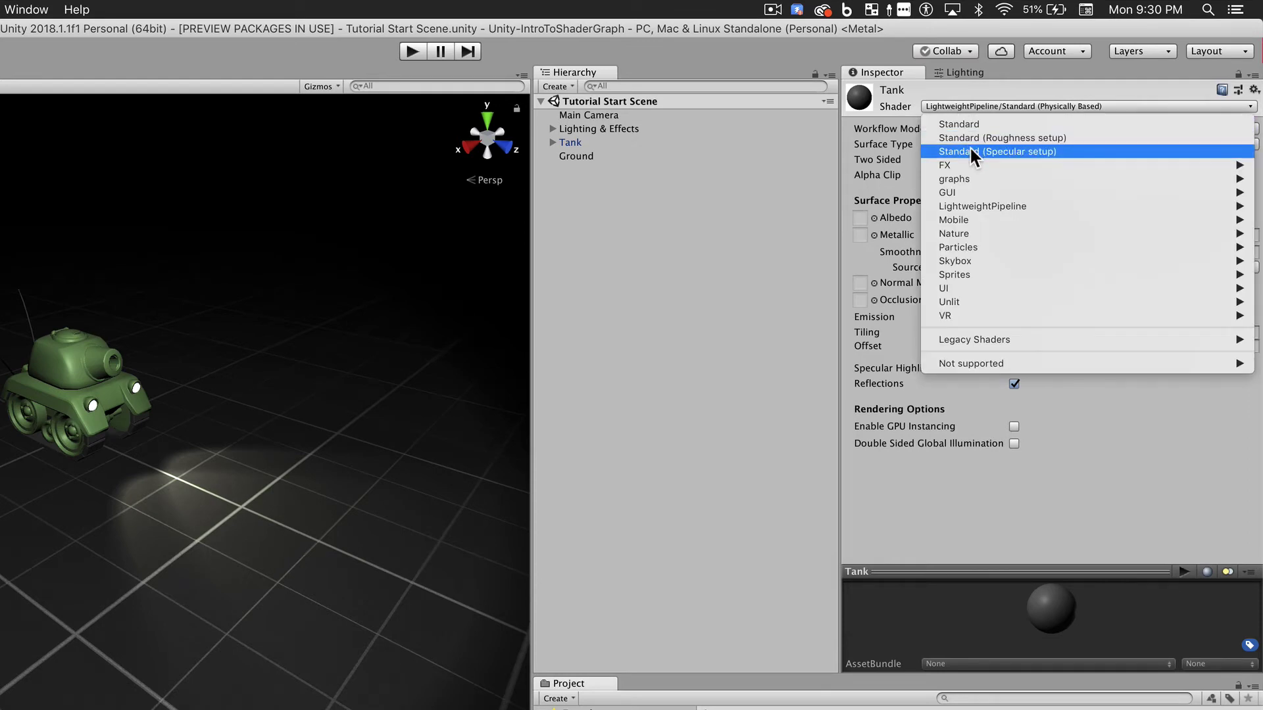
mouse_move(964, 174)
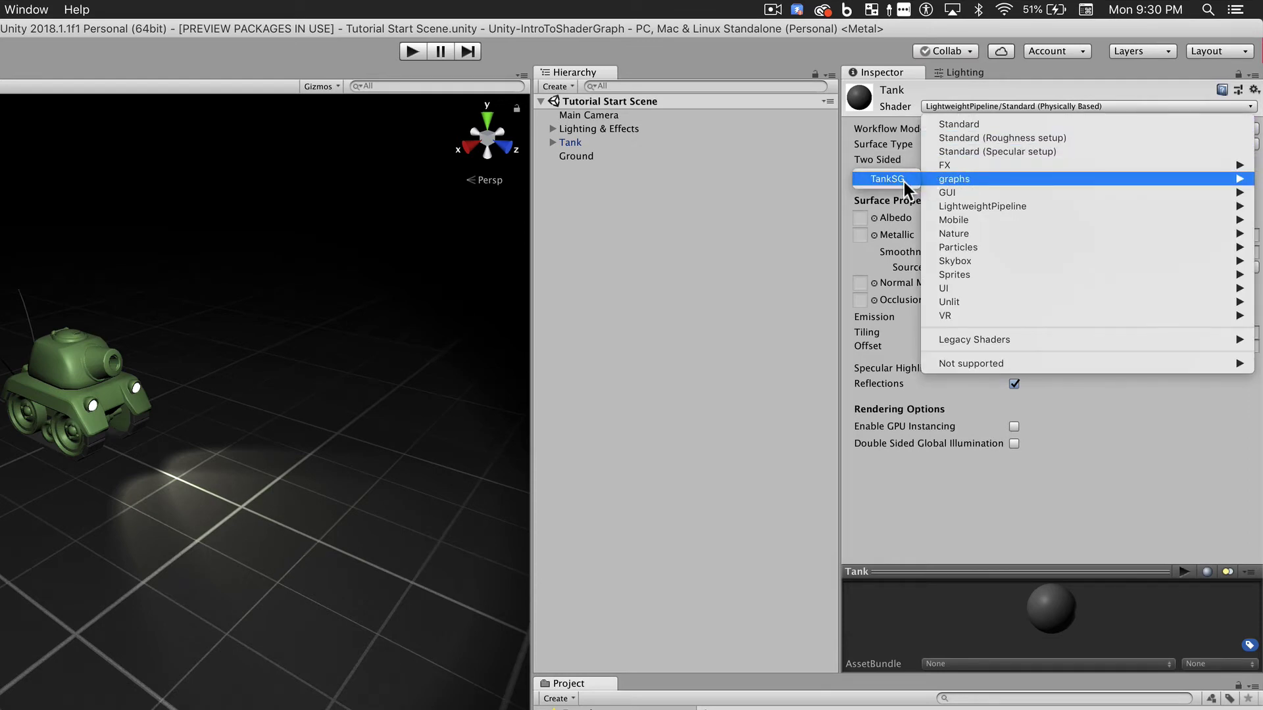
click(904, 181)
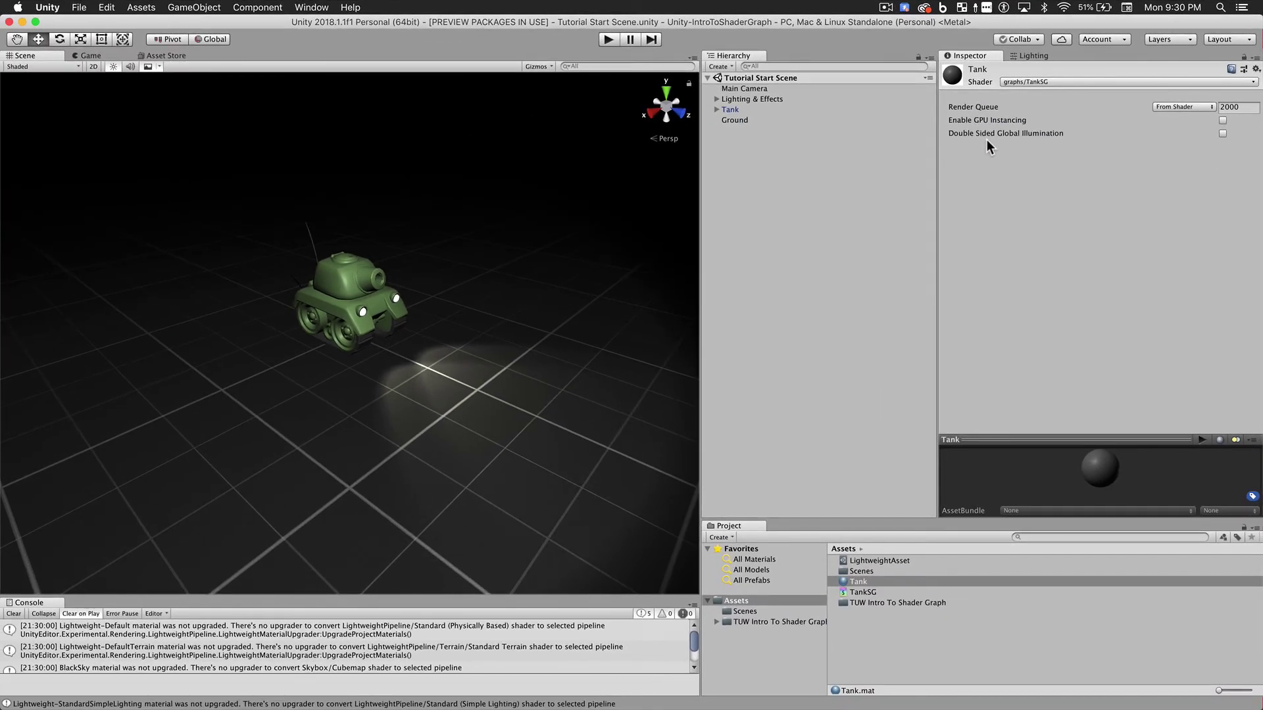
Expand the Tank hierarchy and assign the Tank material to the chassis and turret's first slot.
click(716, 110)
click(726, 120)
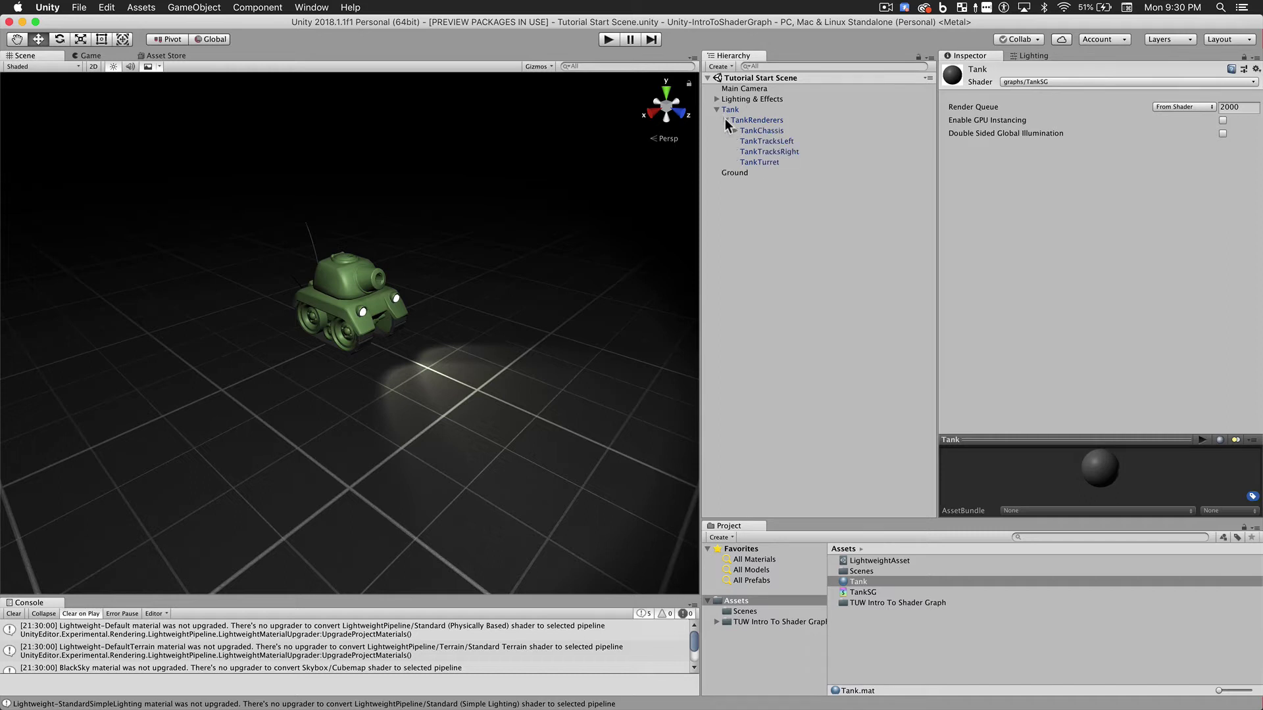
click(763, 132)
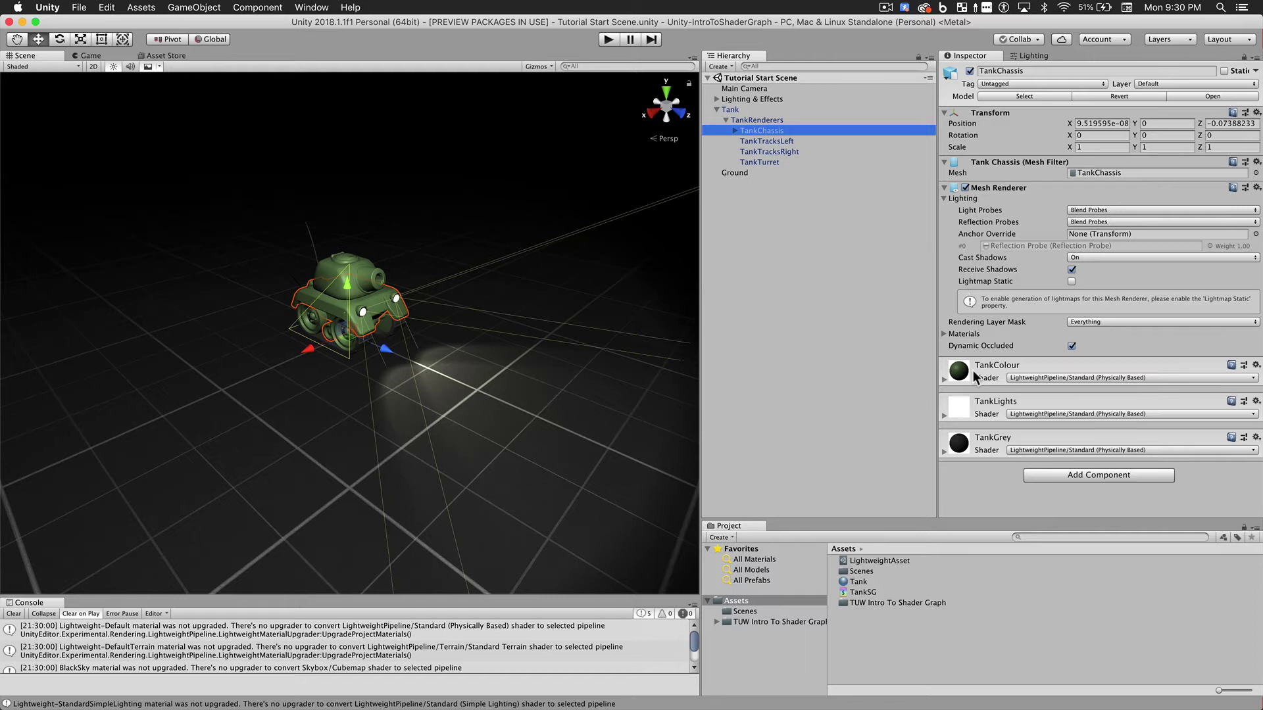
click(944, 334)
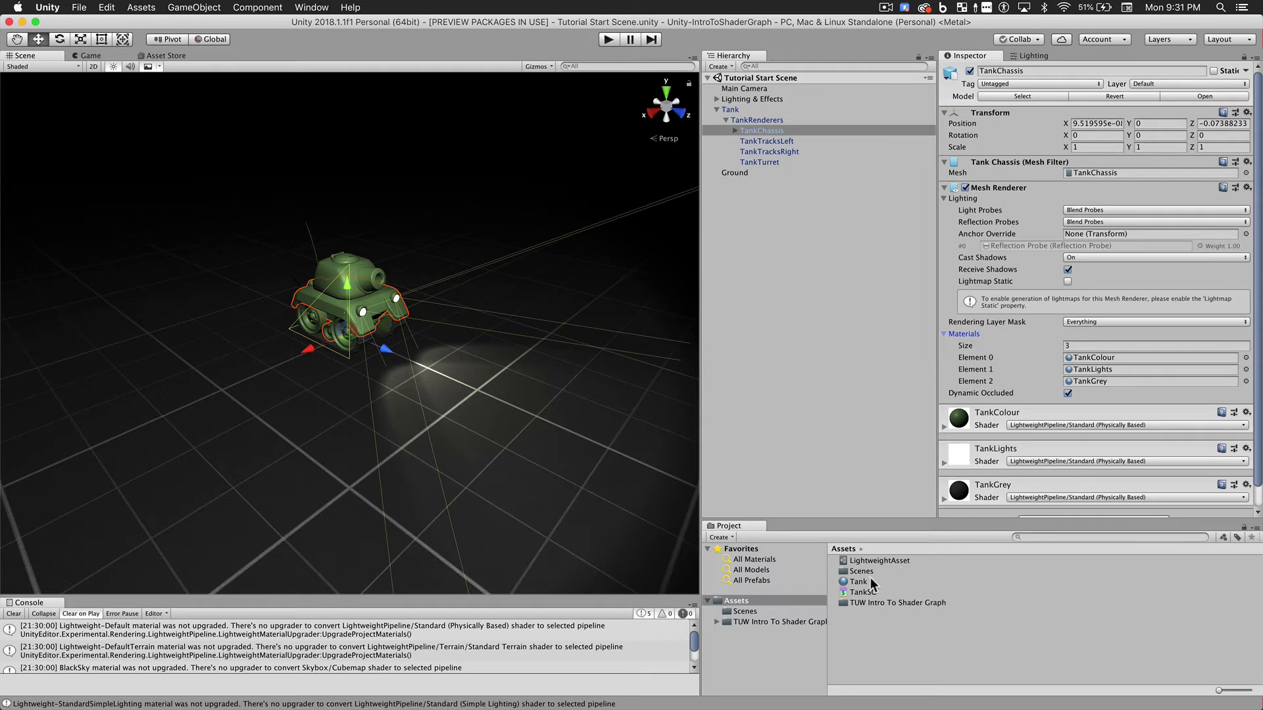
drag(862, 587, 1091, 359)
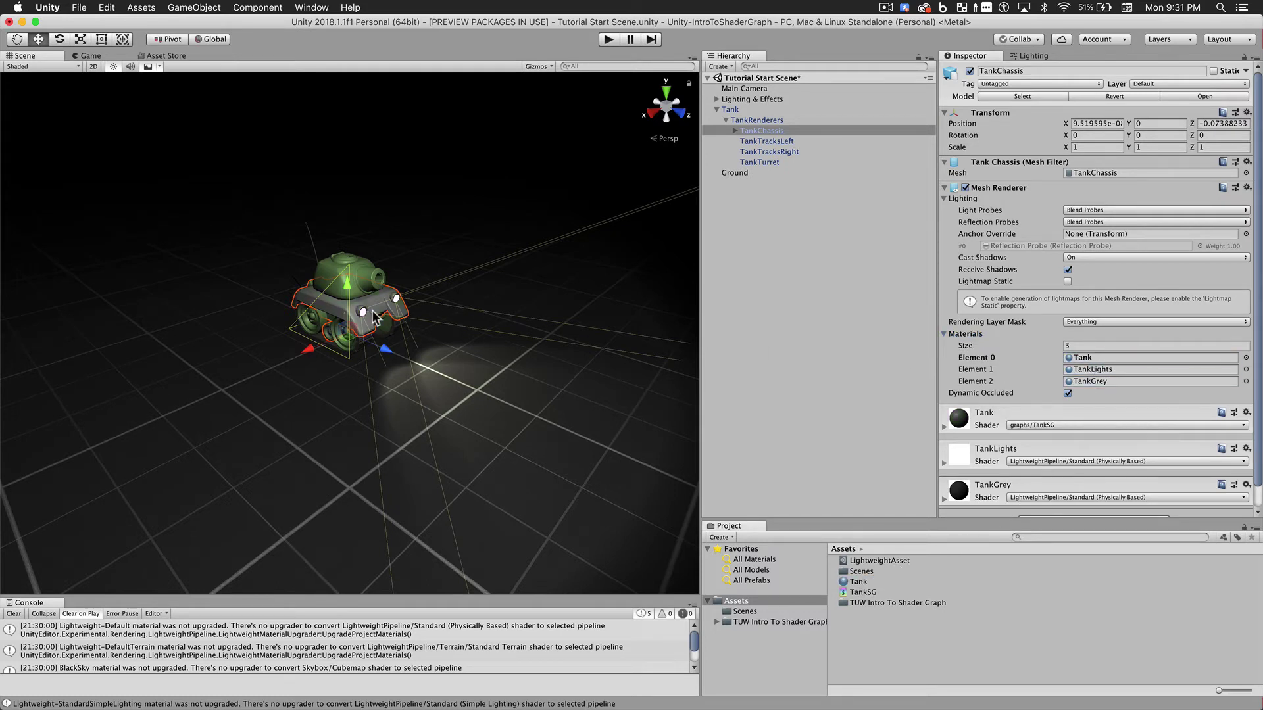
click(757, 162)
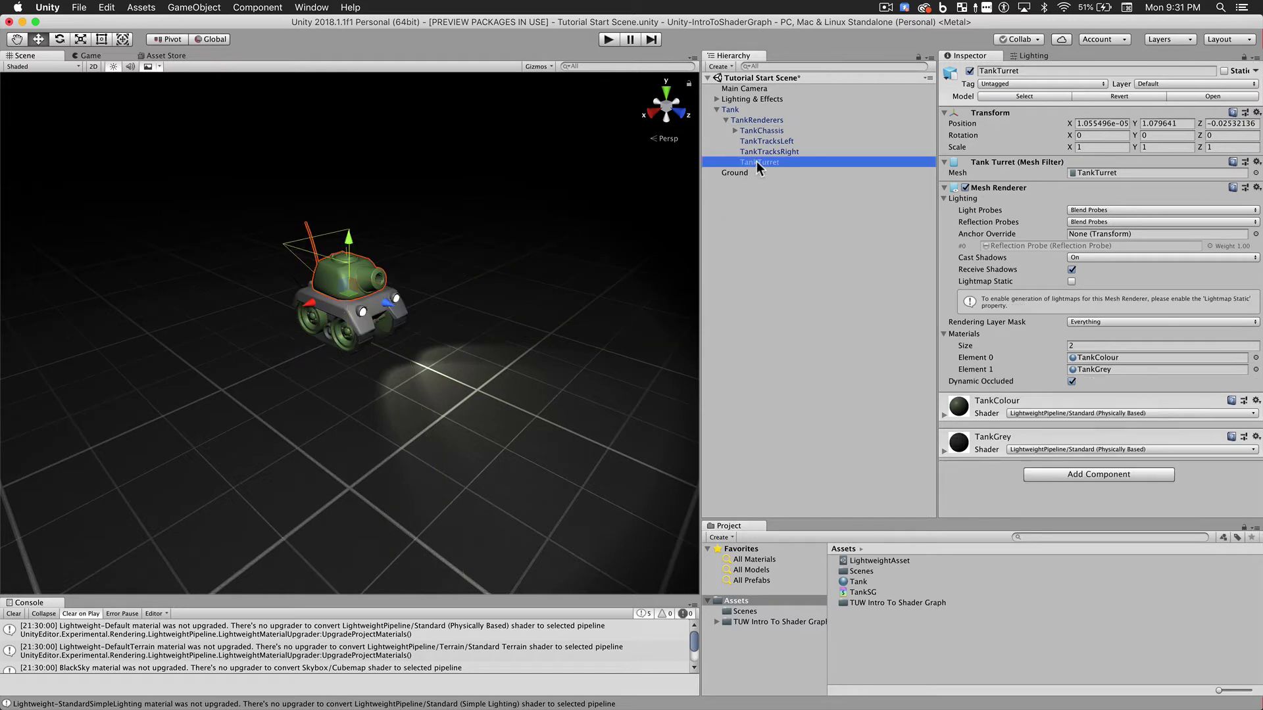
click(861, 582)
drag(862, 582, 1108, 361)
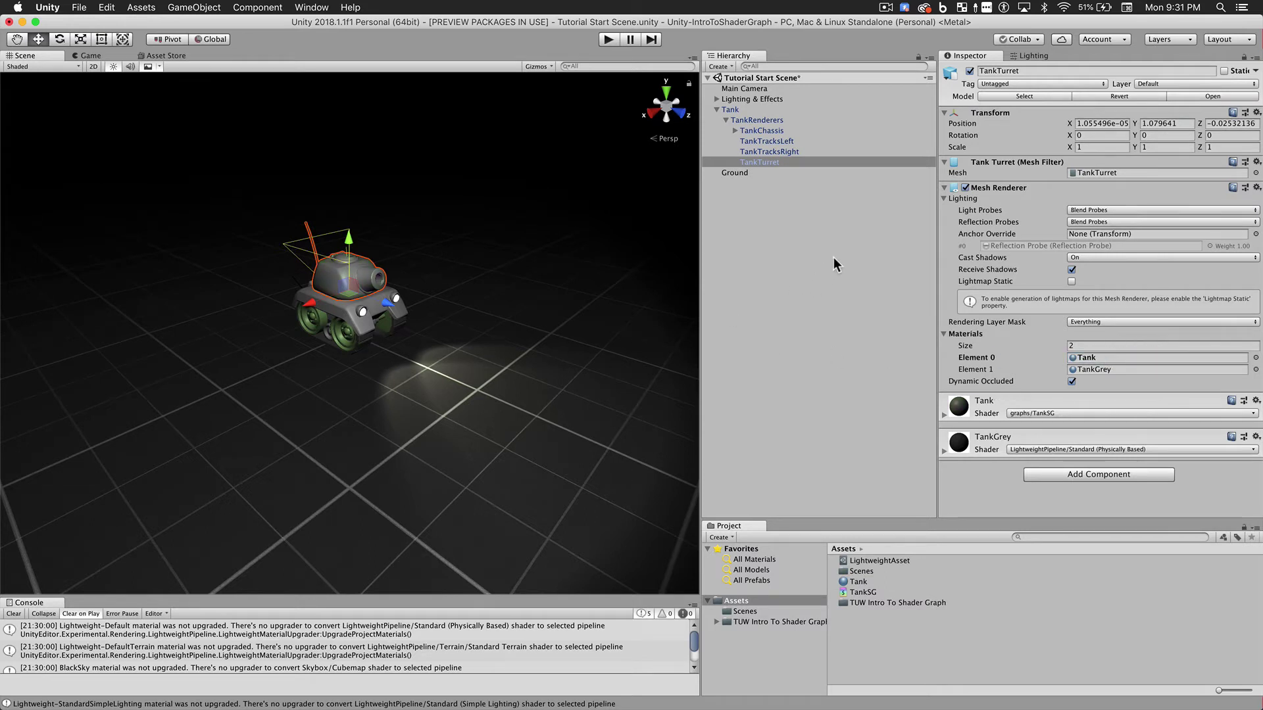
Replace TankColour with the Tank material on TankTracksLeft and TankTracksRight.
click(763, 141)
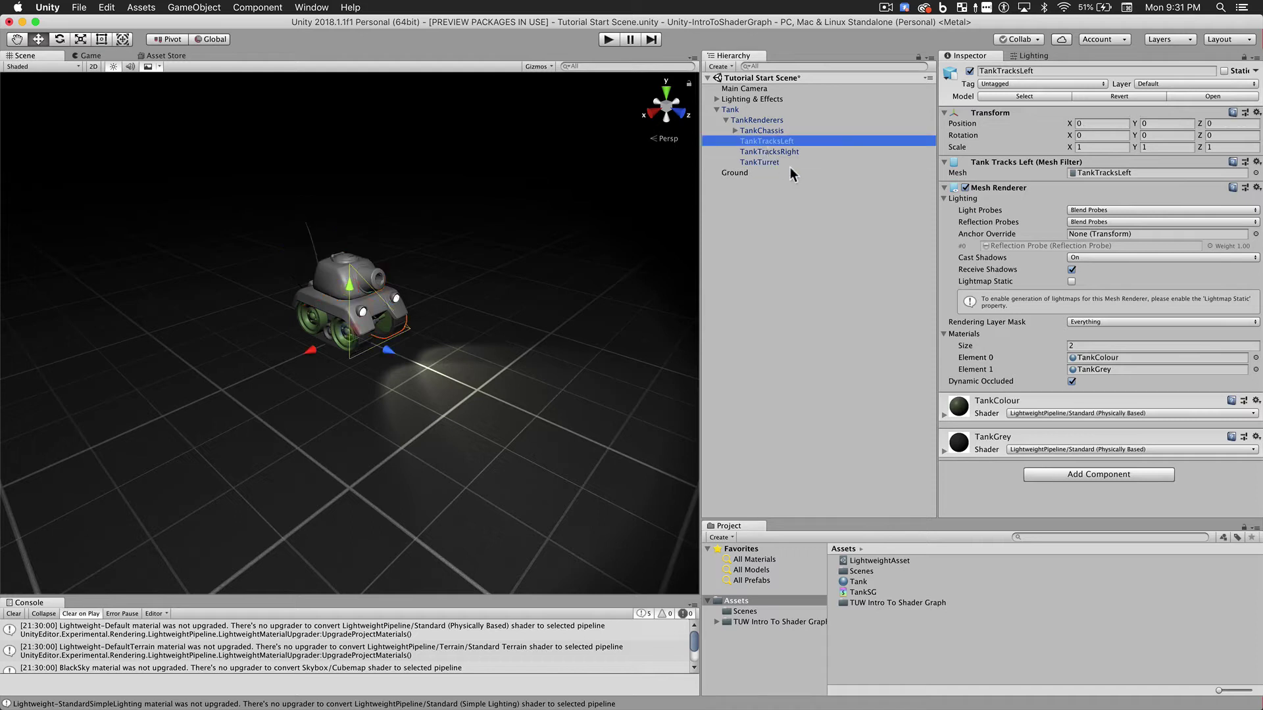
drag(863, 583, 1092, 359)
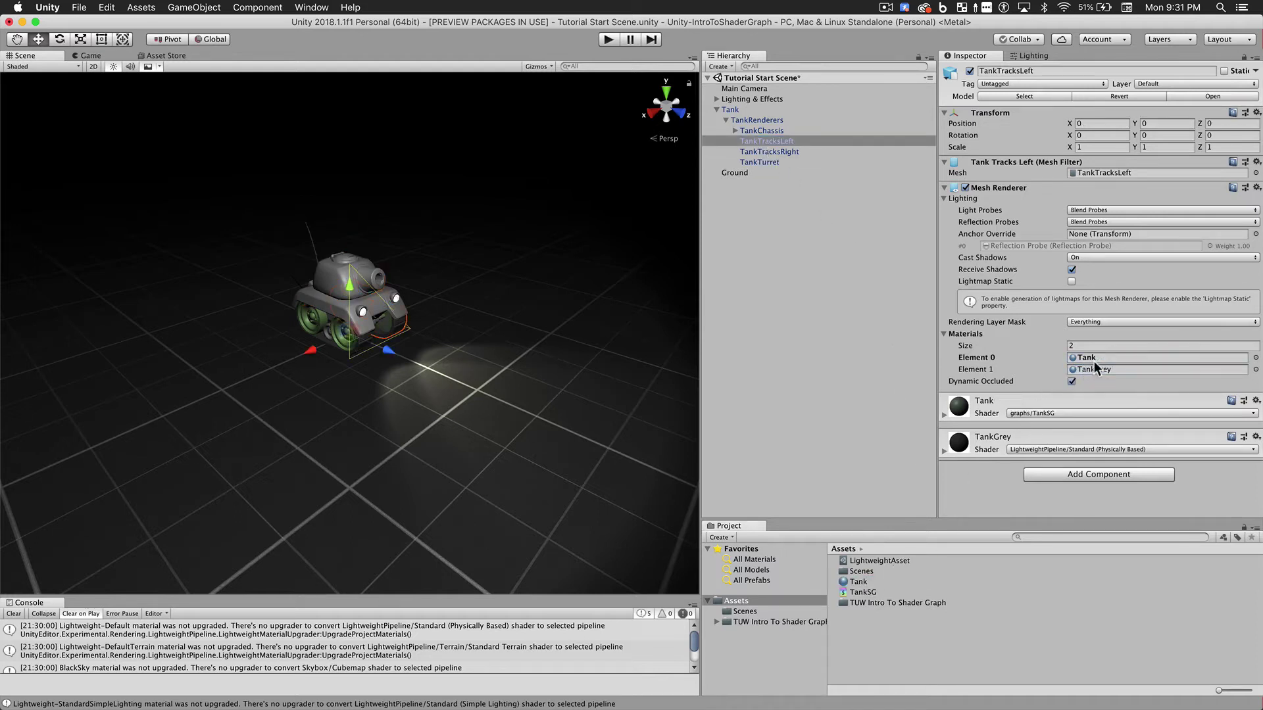
click(794, 153)
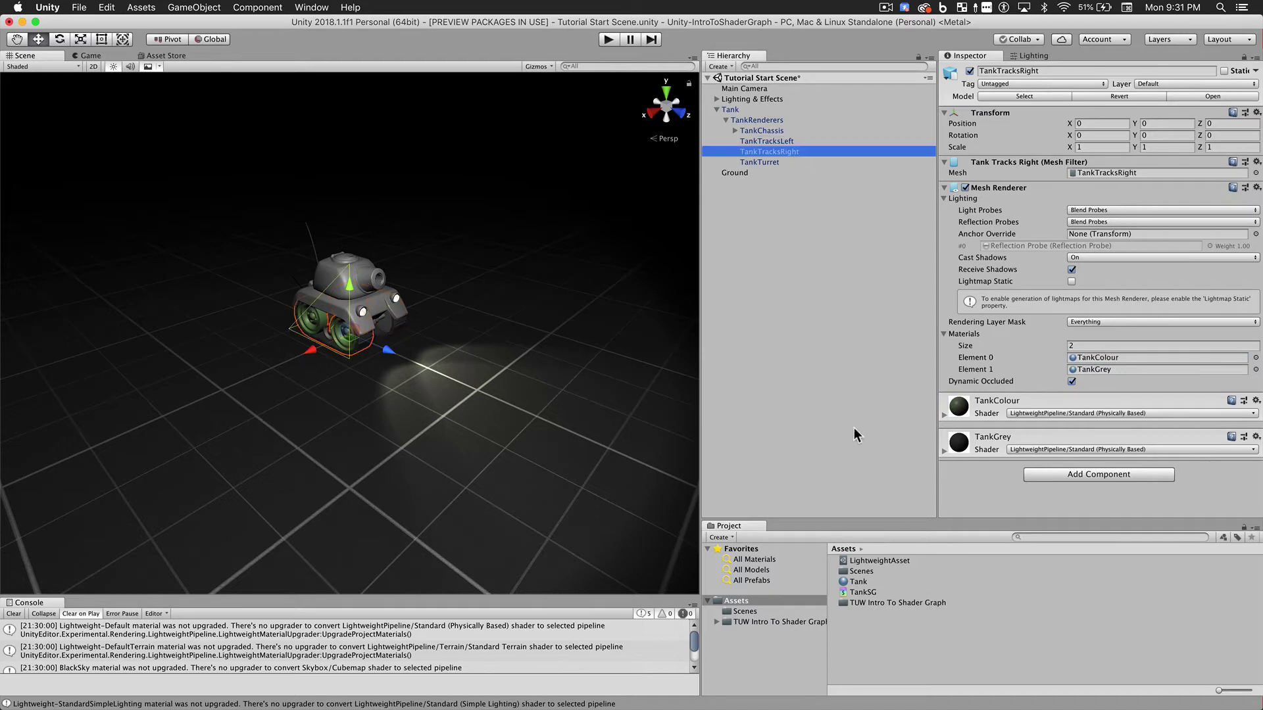
drag(858, 582, 1083, 361)
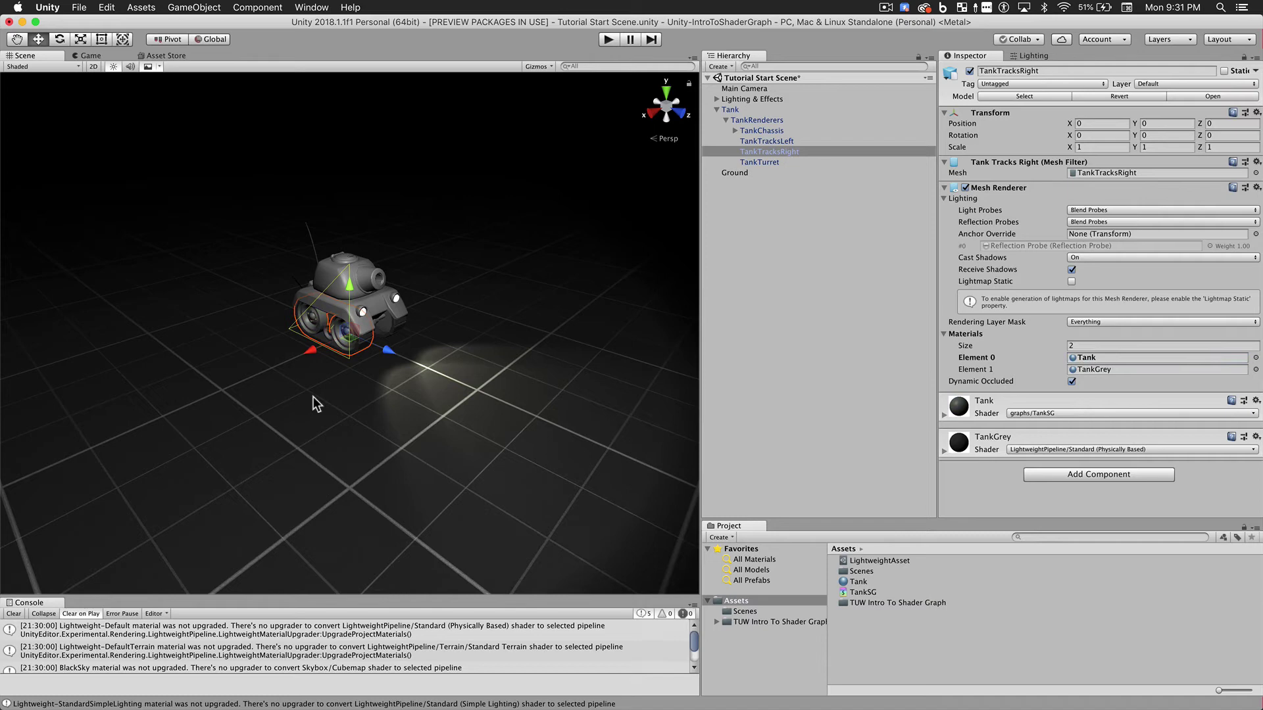
click(259, 391)
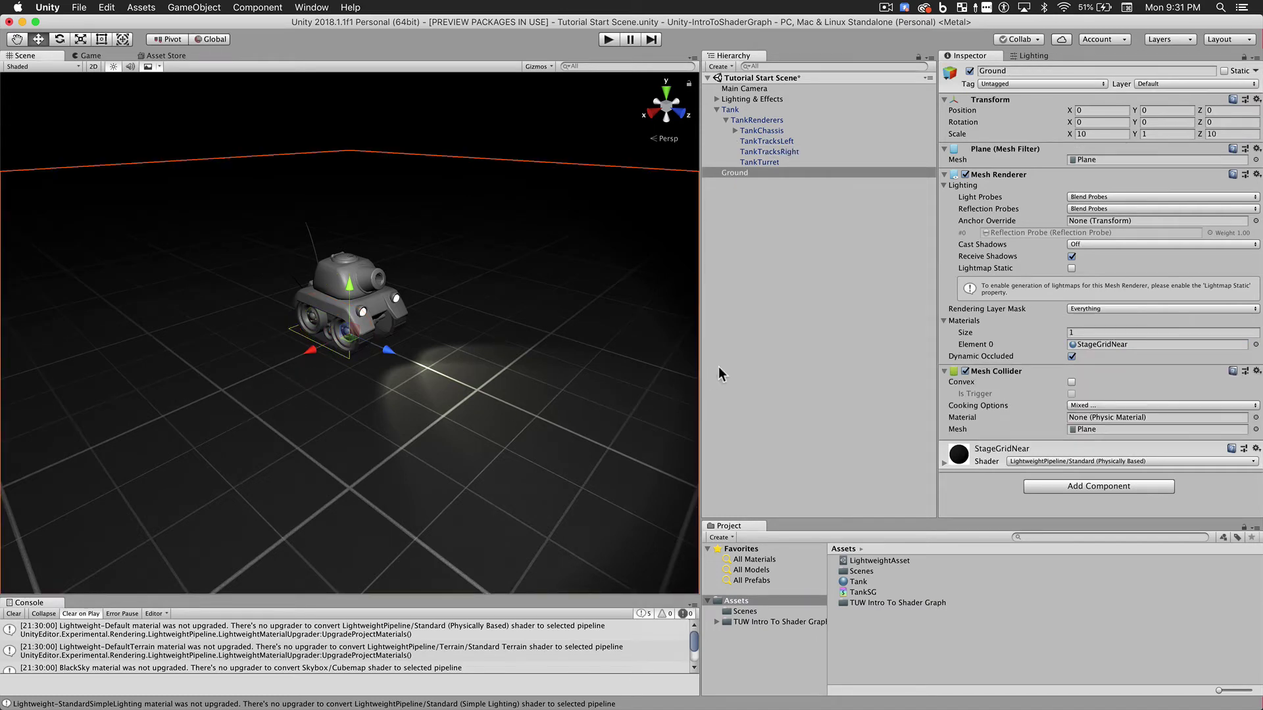
Open TankSG in the Shader Graph editor and move the PBR Master node up and right.
click(739, 357)
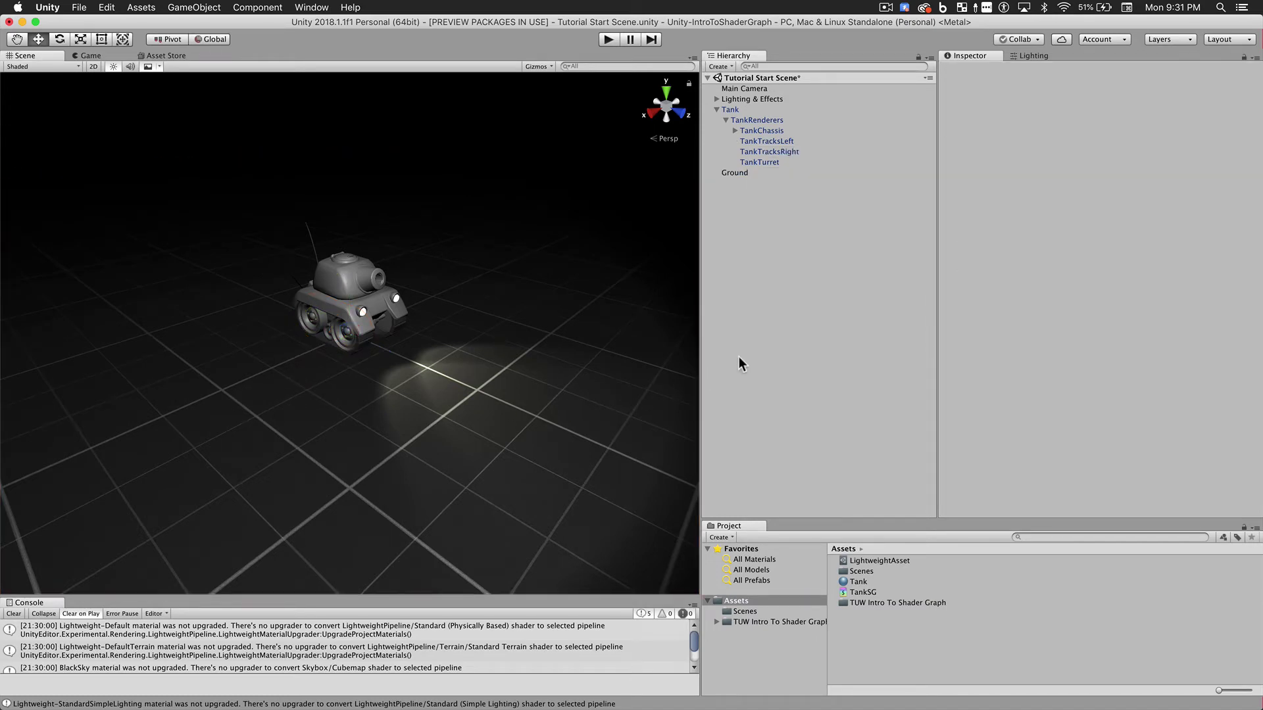
double_click(843, 593)
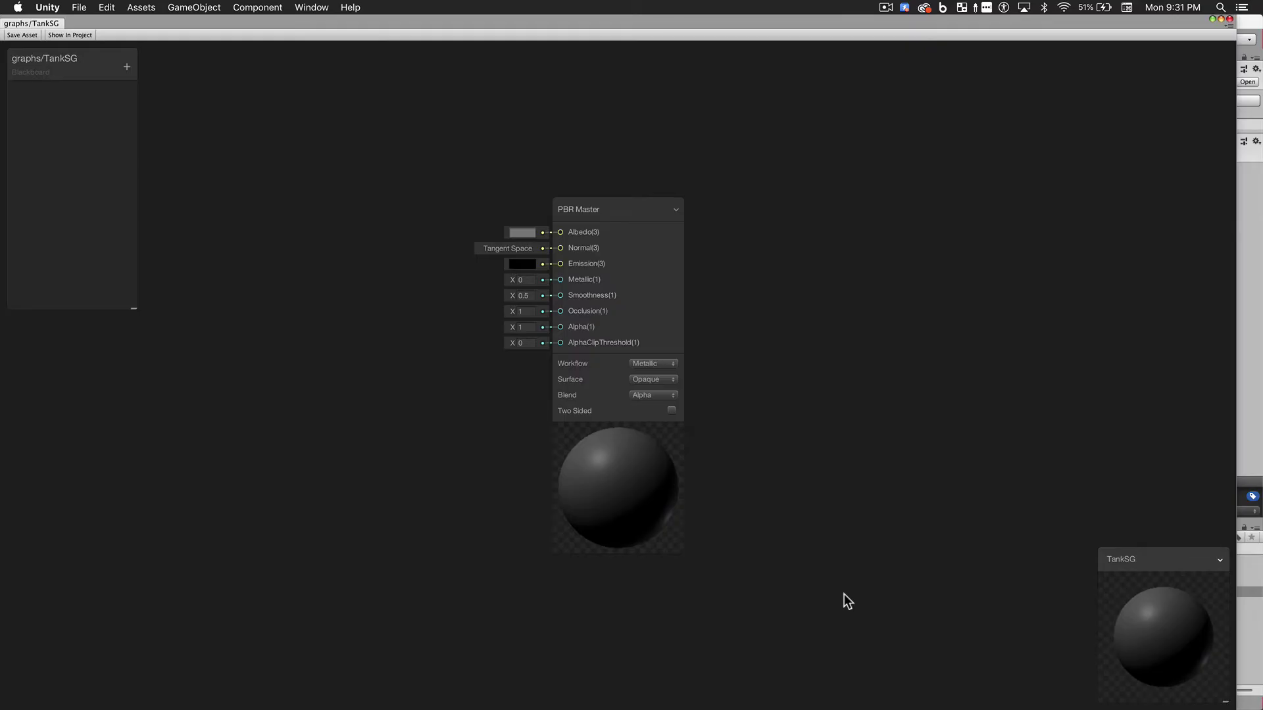
click(619, 205)
drag(620, 204, 724, 176)
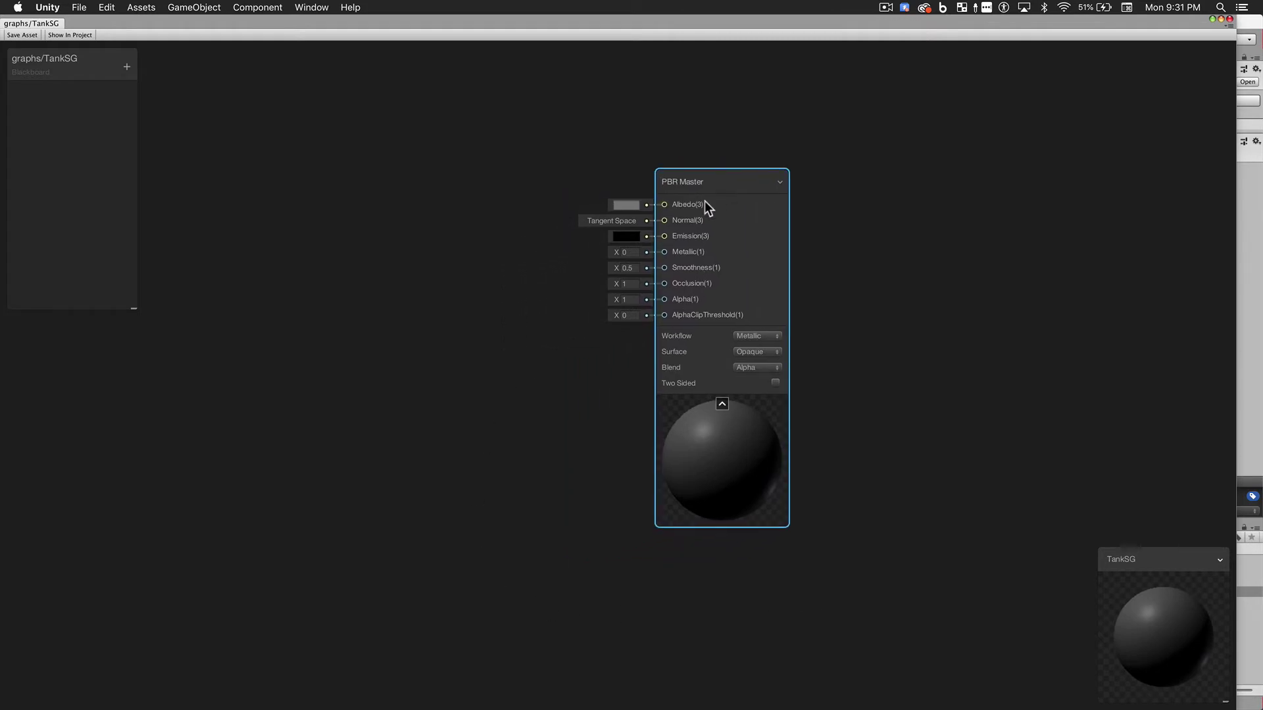
Switch the main preview to a Custom Mesh showing the TankTurret.
right_click(1162, 628)
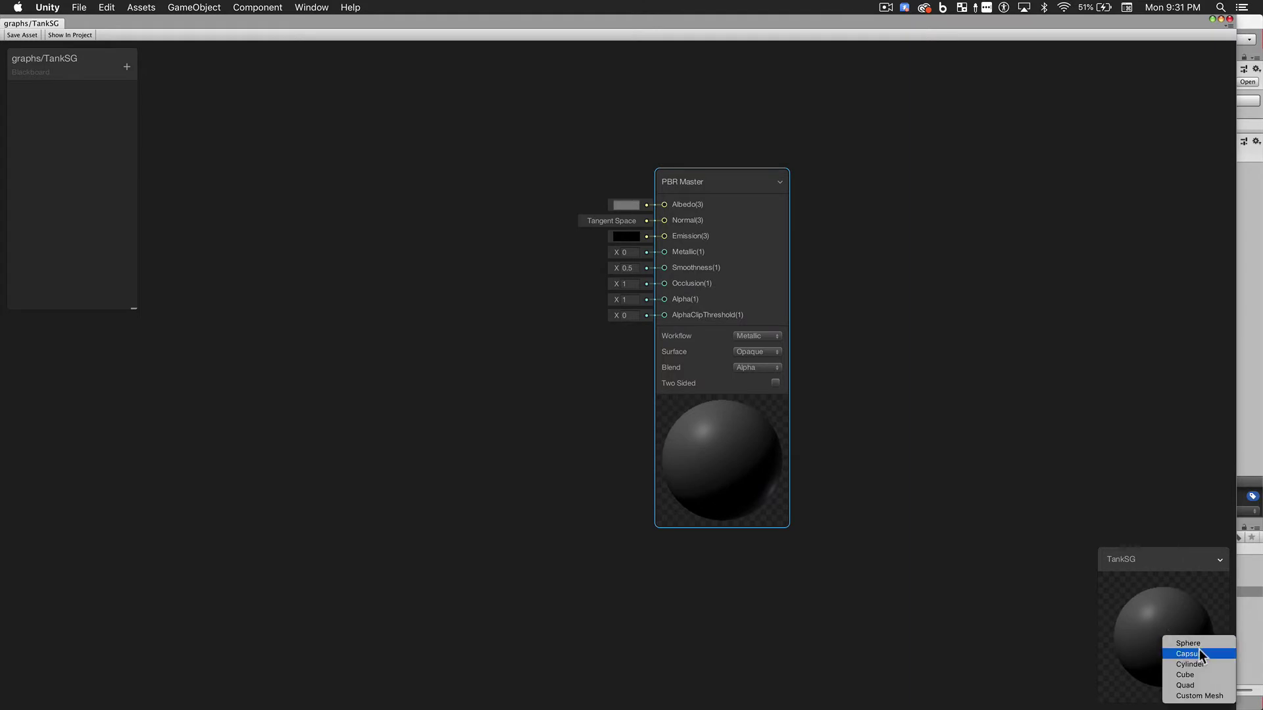
click(1198, 696)
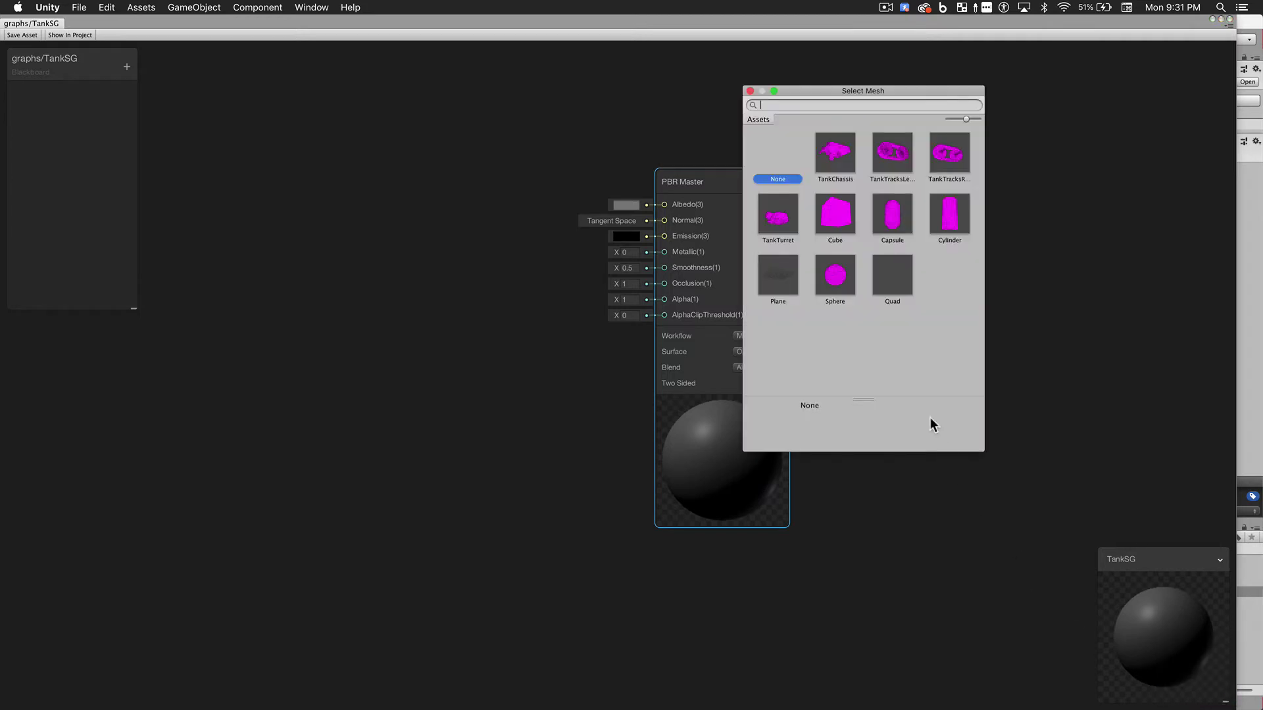
click(778, 217)
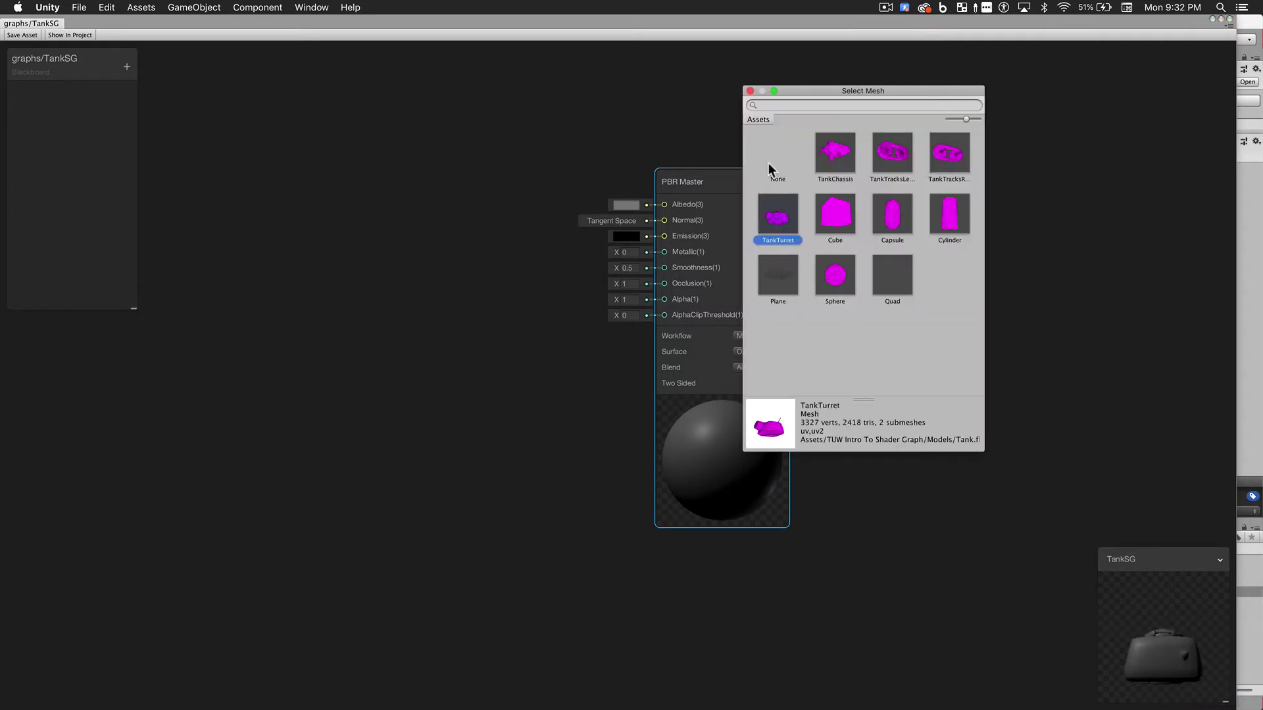
click(749, 91)
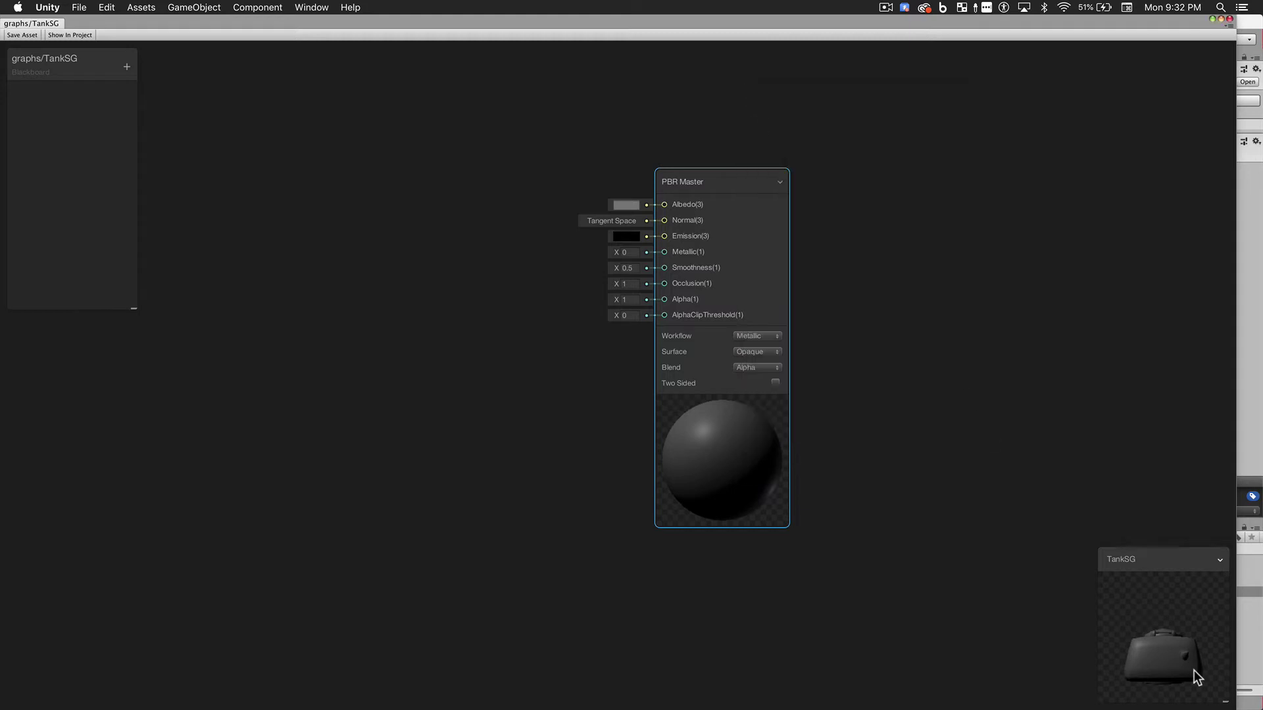
drag(1145, 651, 1216, 658)
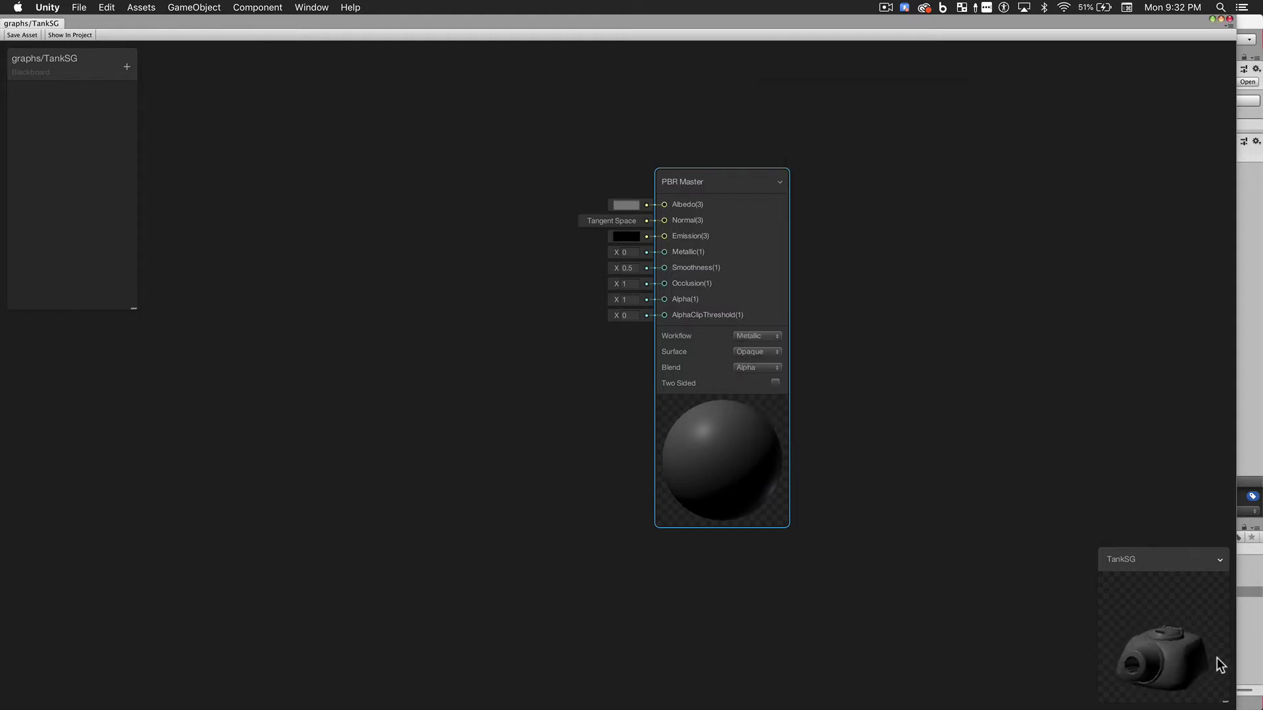
Change the PBR Master Albedo colour from grey to dark red AE4141.
click(630, 206)
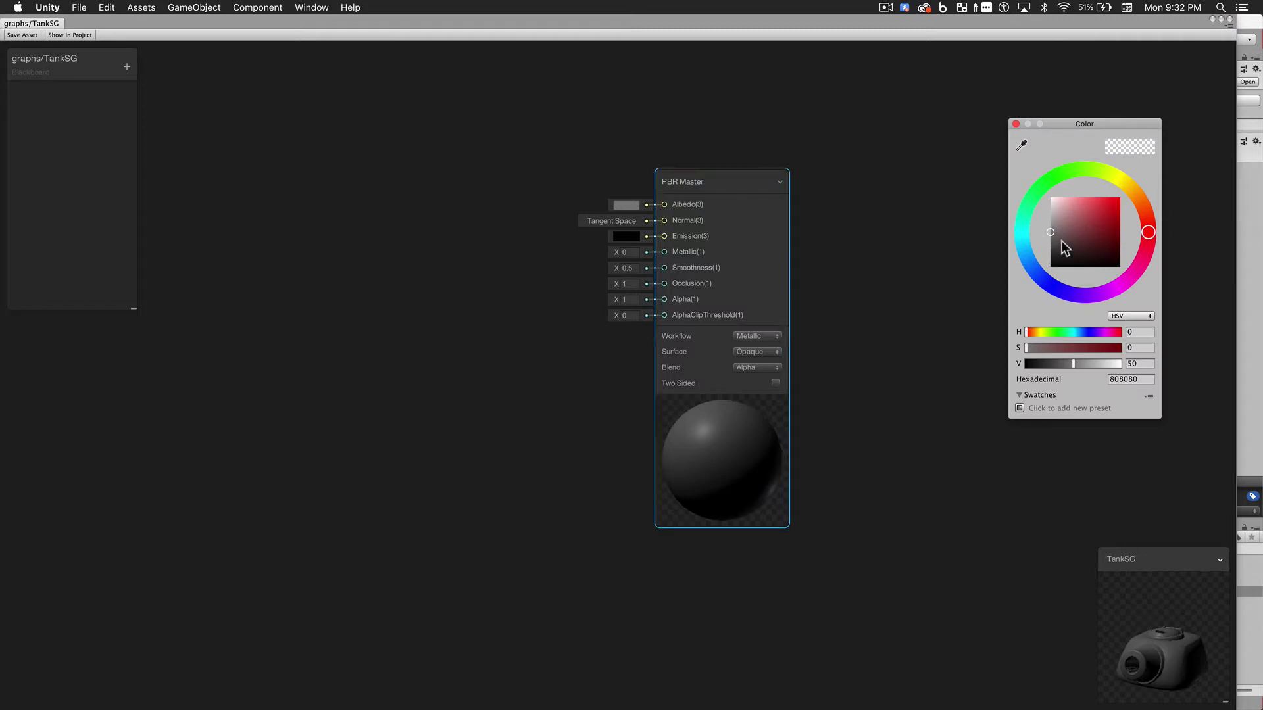
drag(1061, 241, 1084, 224)
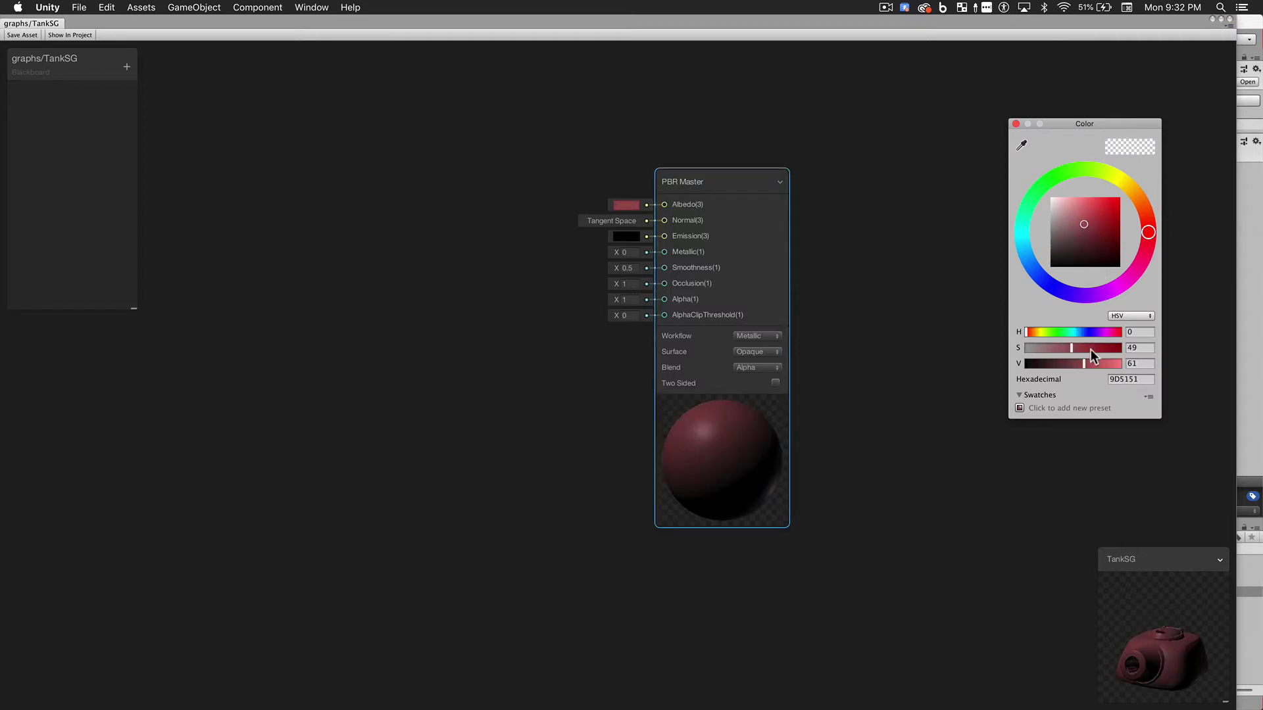
drag(1091, 361, 1128, 366)
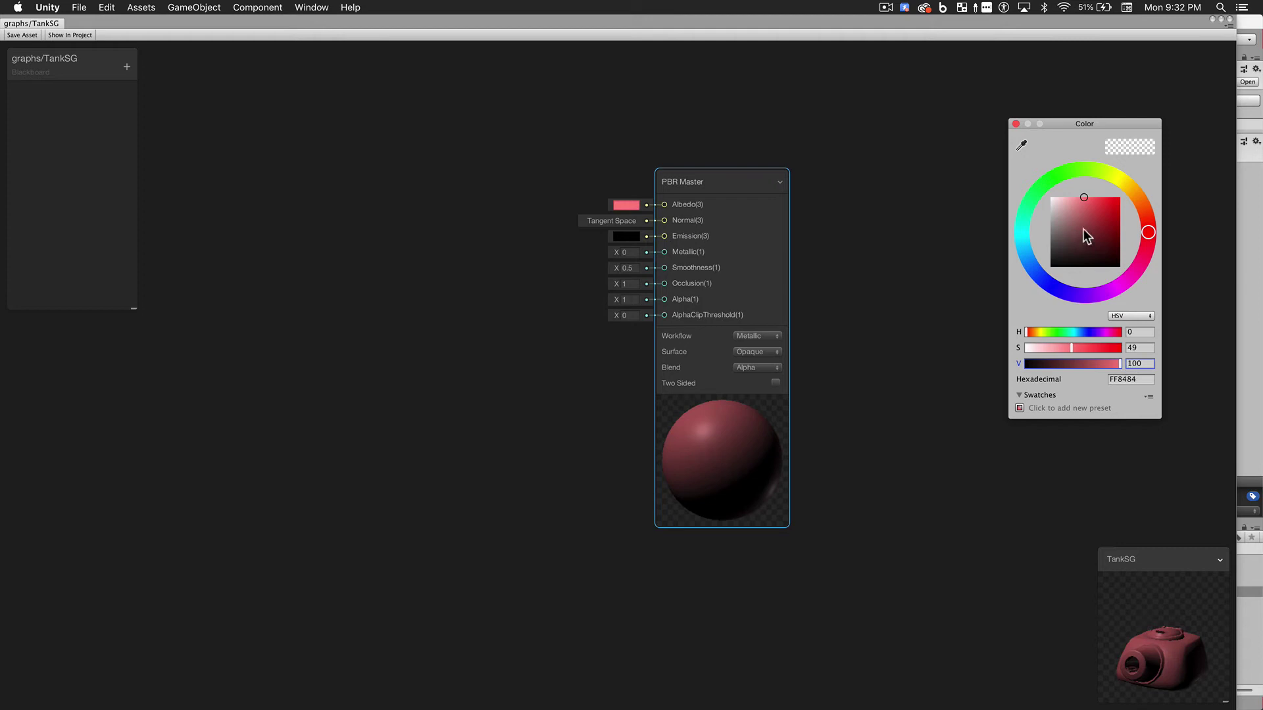
mouse_move(1087, 236)
mouse_down()
mouse_move(1071, 234)
mouse_move(1095, 221)
mouse_up()
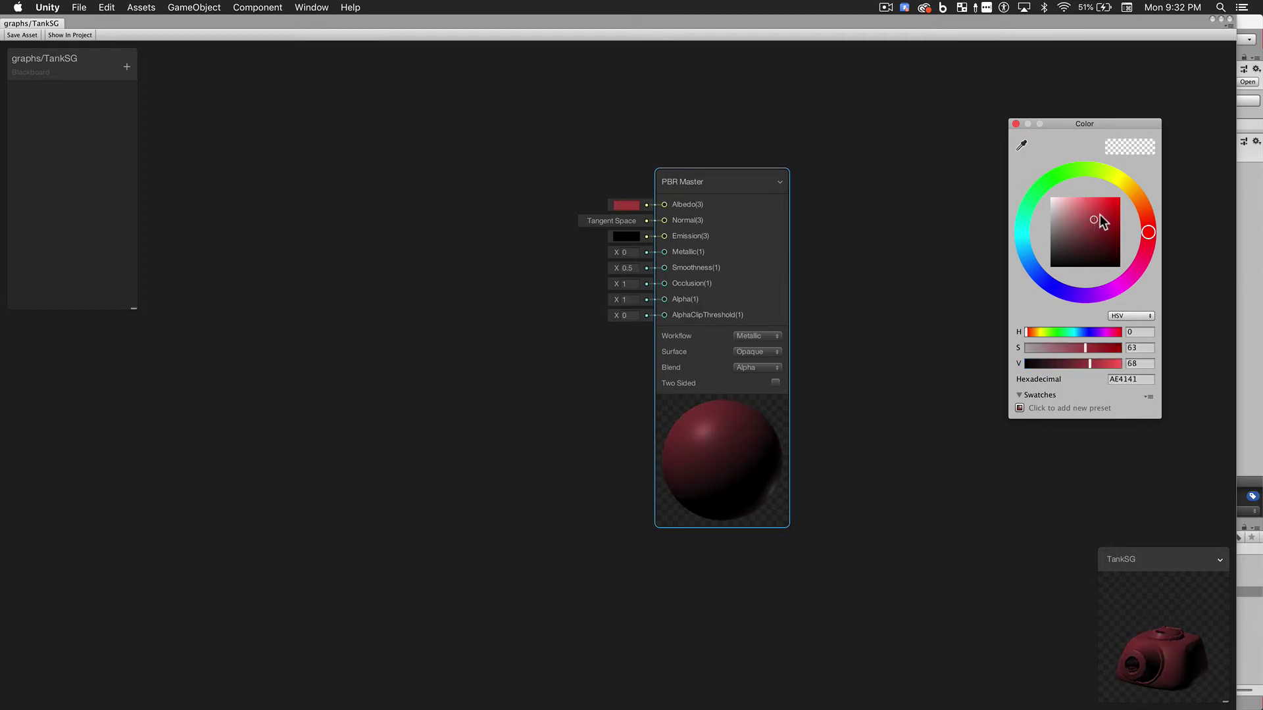
click(1015, 123)
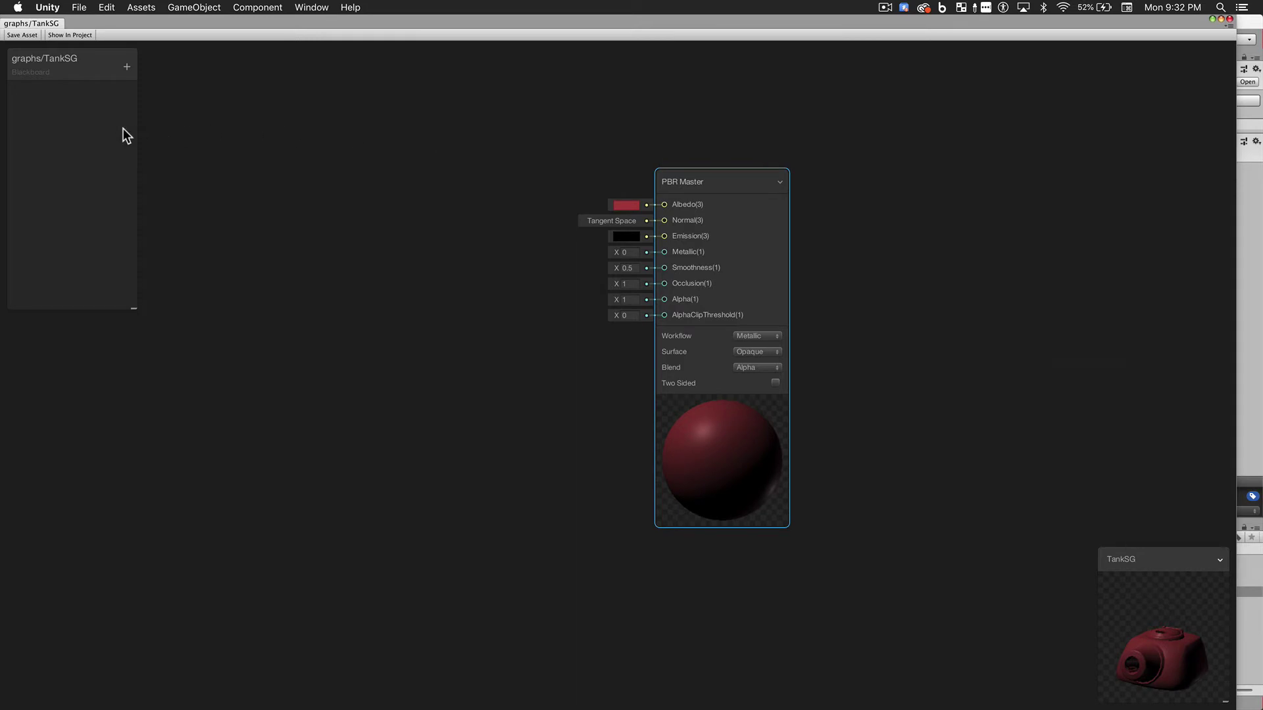
Add a Color property named BaseColor to the Blackboard.
click(126, 67)
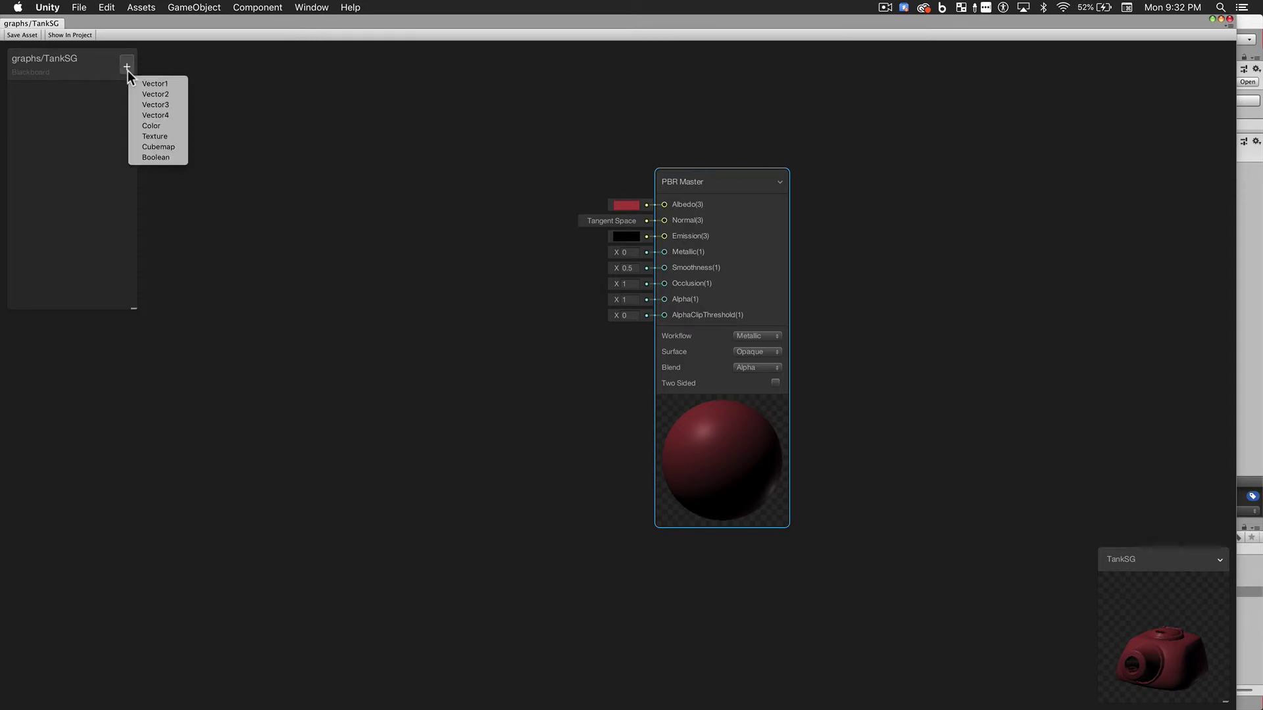
click(181, 122)
text(Ba)
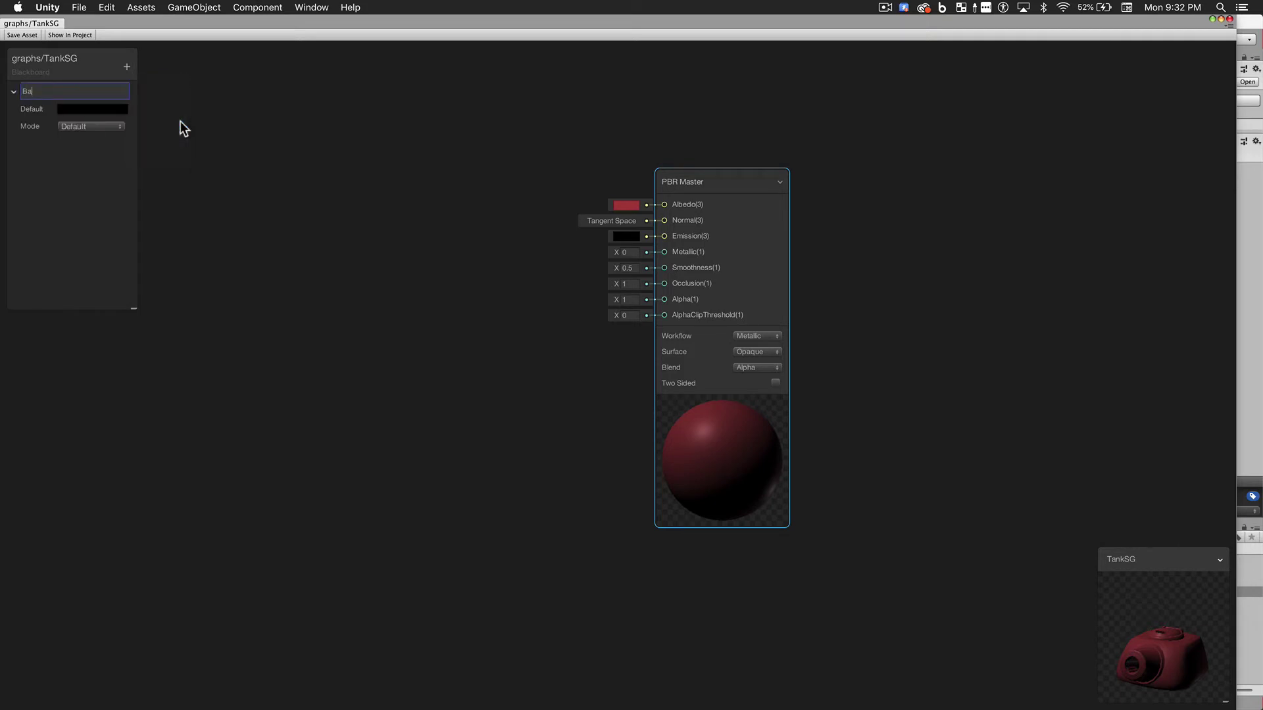
text(seColor)
key(Return)
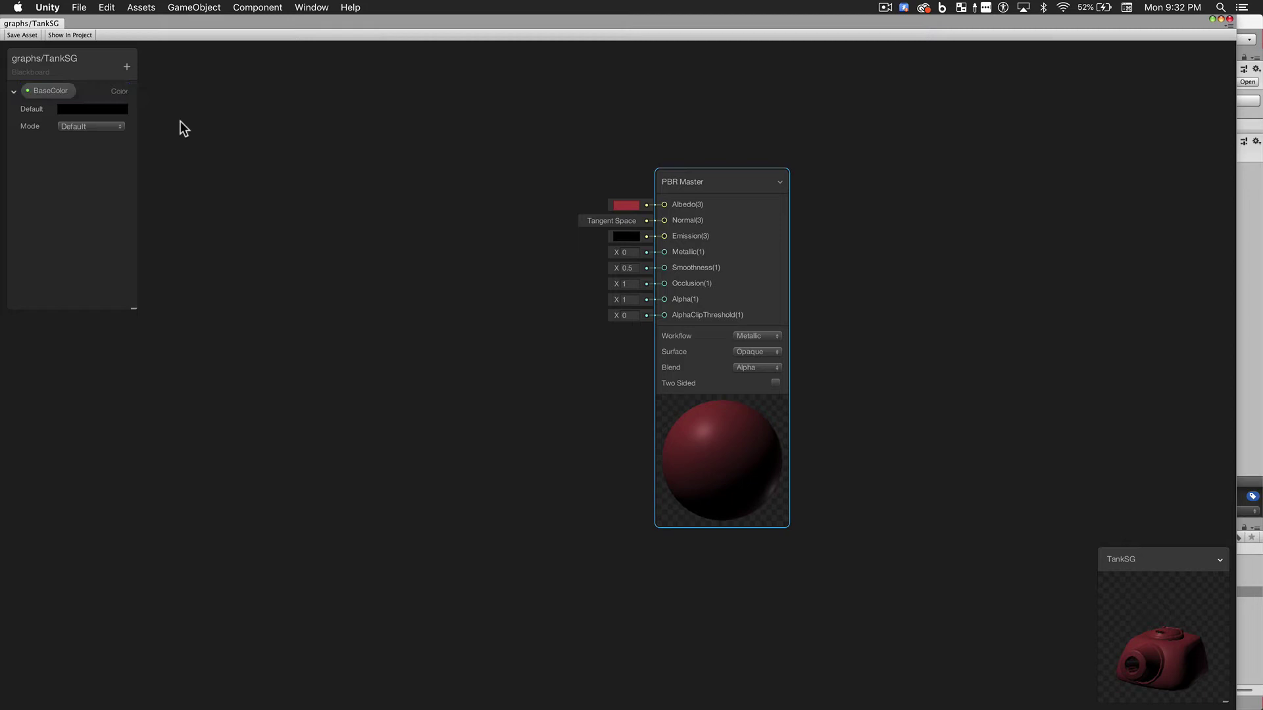
Set the BaseColor default to an opaque muted green, 678760.
click(113, 109)
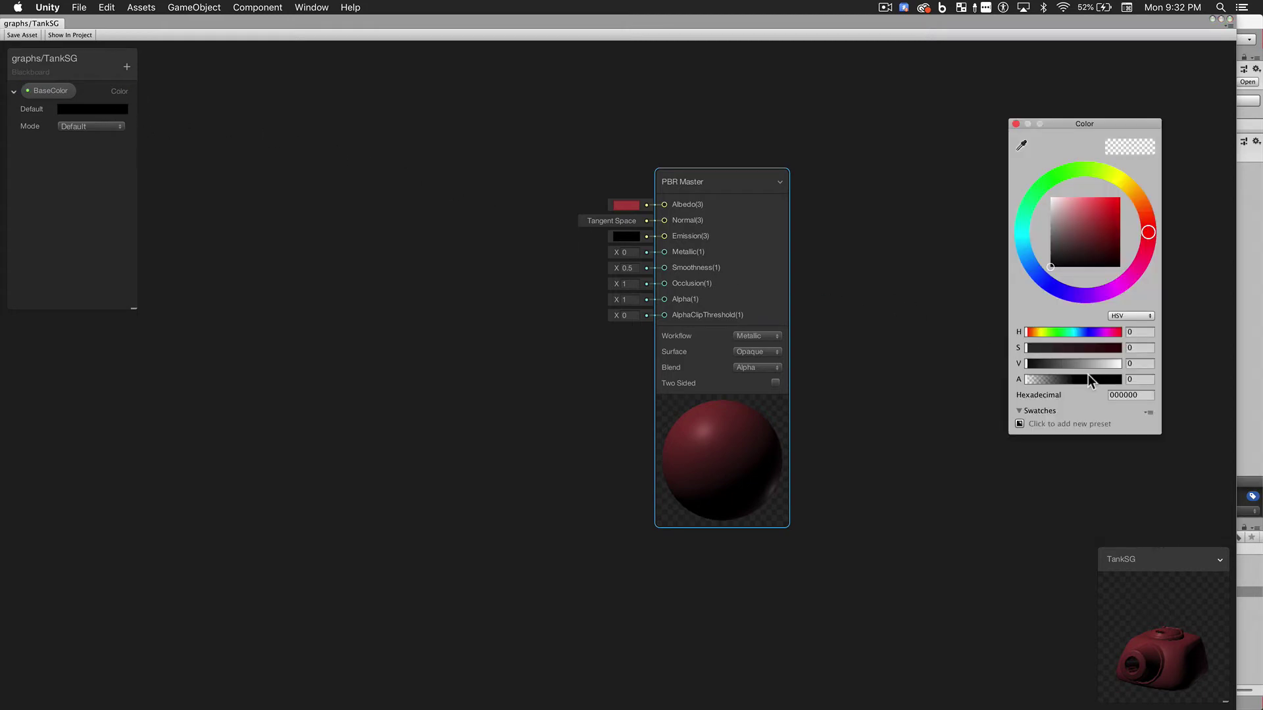
drag(1088, 379, 1128, 379)
drag(1053, 185, 1063, 174)
drag(1073, 223, 1070, 230)
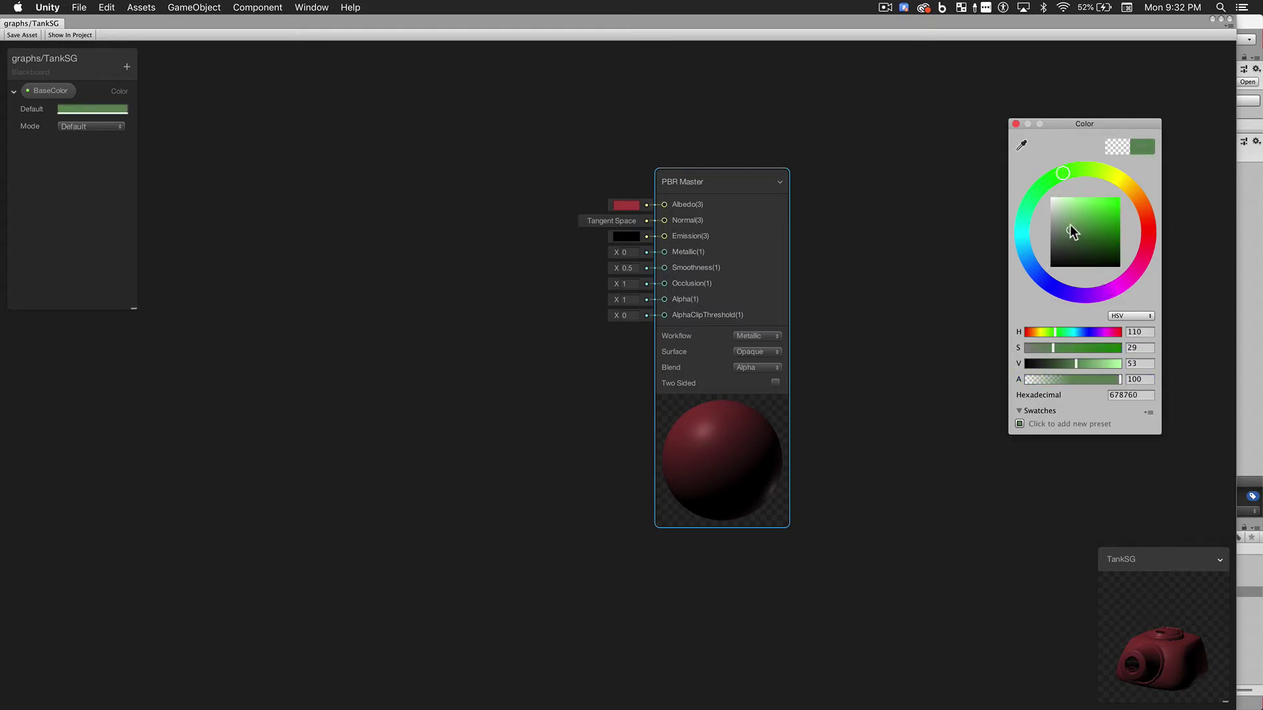
click(1016, 124)
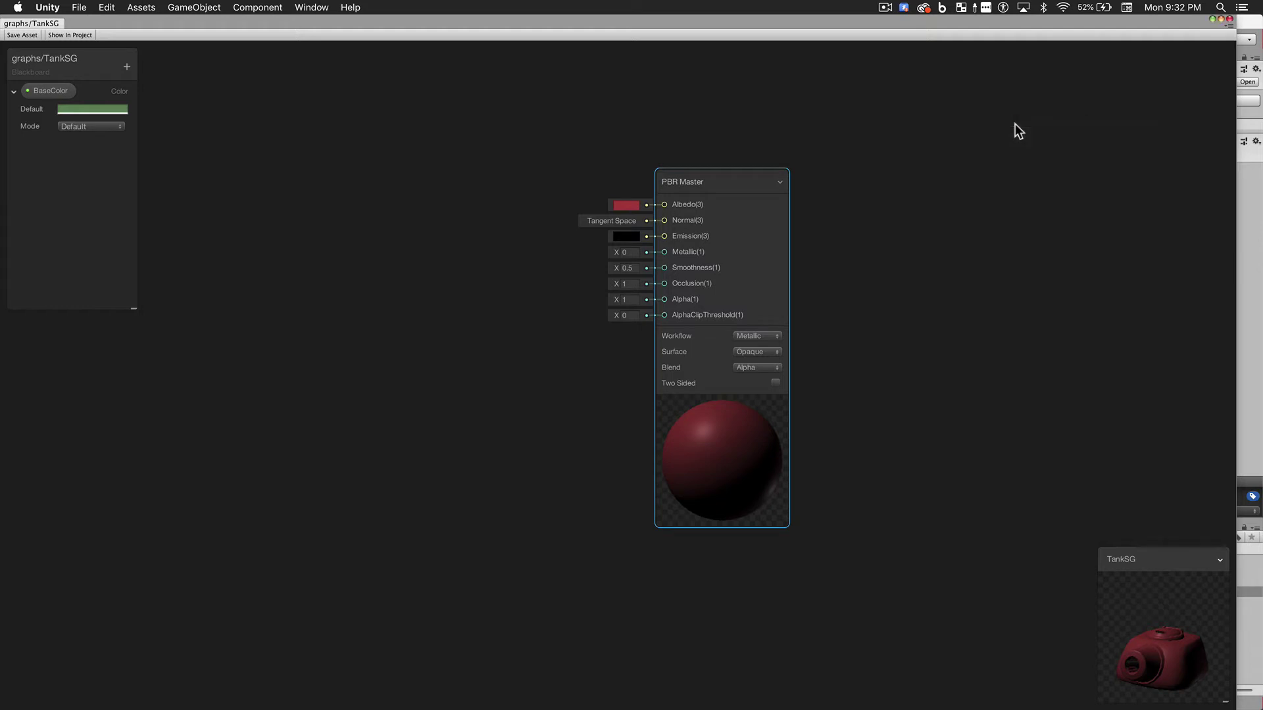
Place a BaseColor node on the canvas and wire it into PBR Master's Albedo.
click(52, 88)
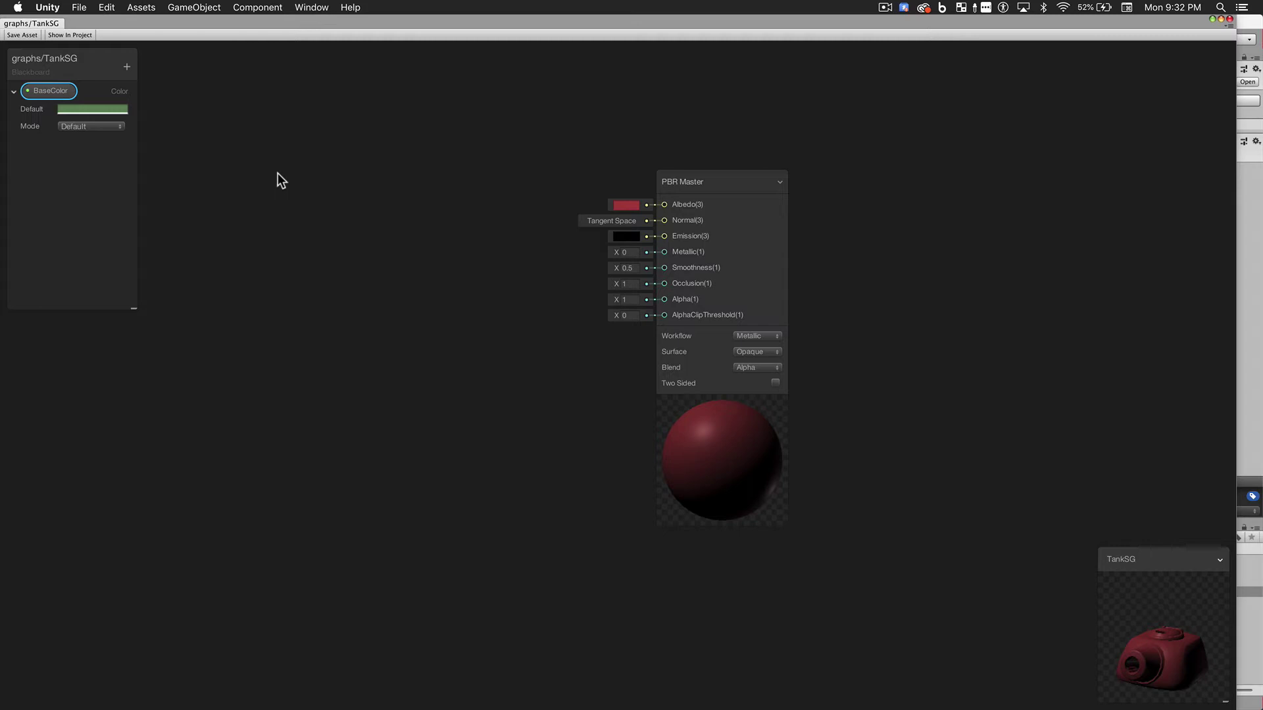
drag(278, 173, 669, 204)
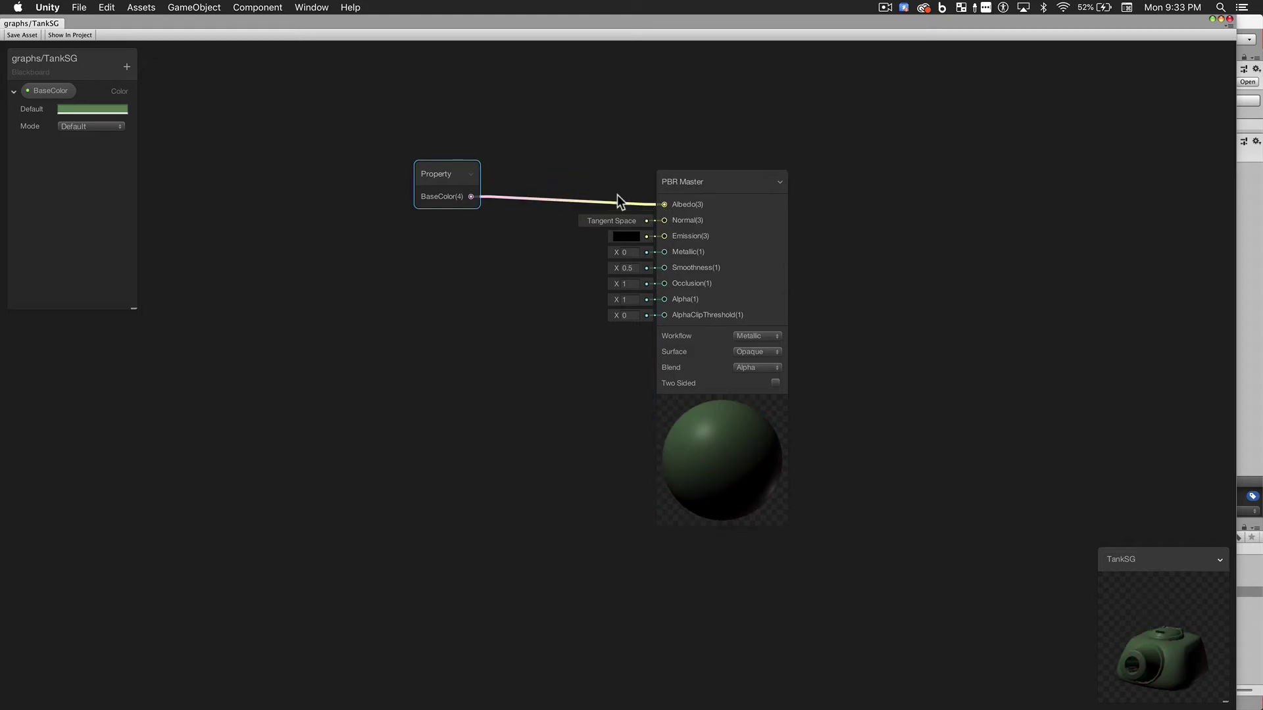
drag(448, 173, 508, 140)
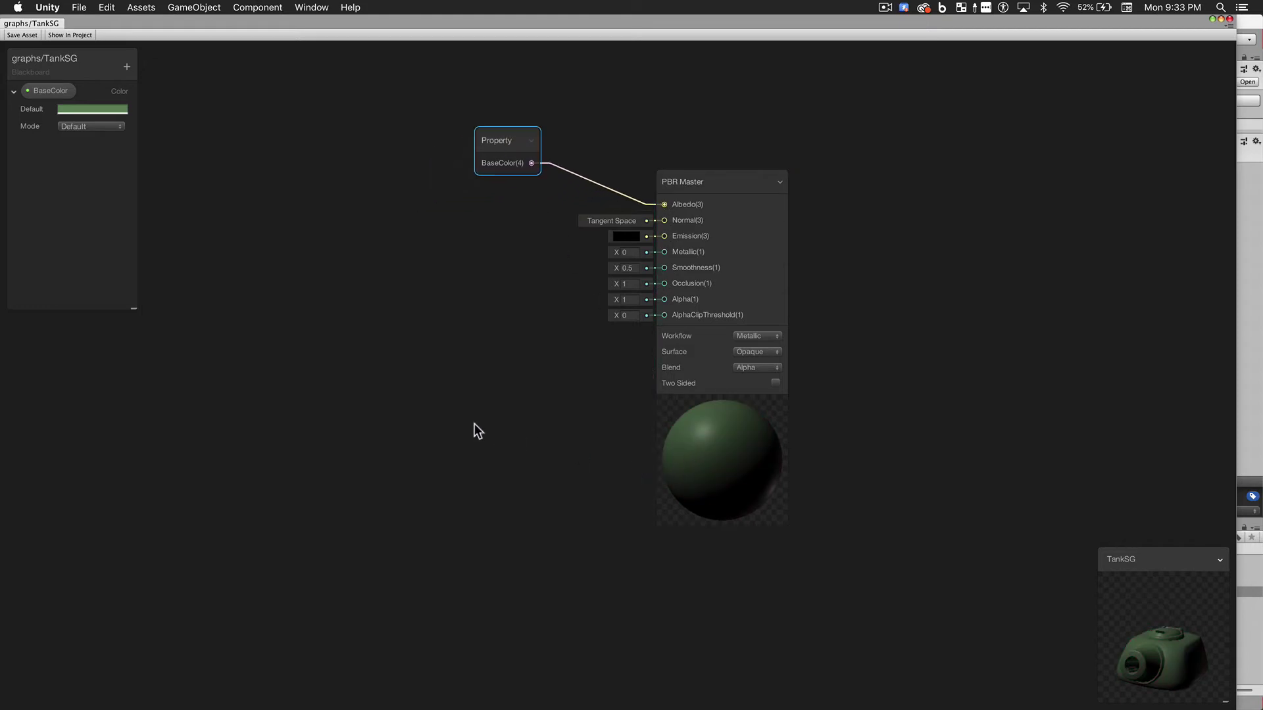
Add a Fresnel Effect node below the BaseColor node and wire its Out into PBR Master Emission.
right_click(196, 360)
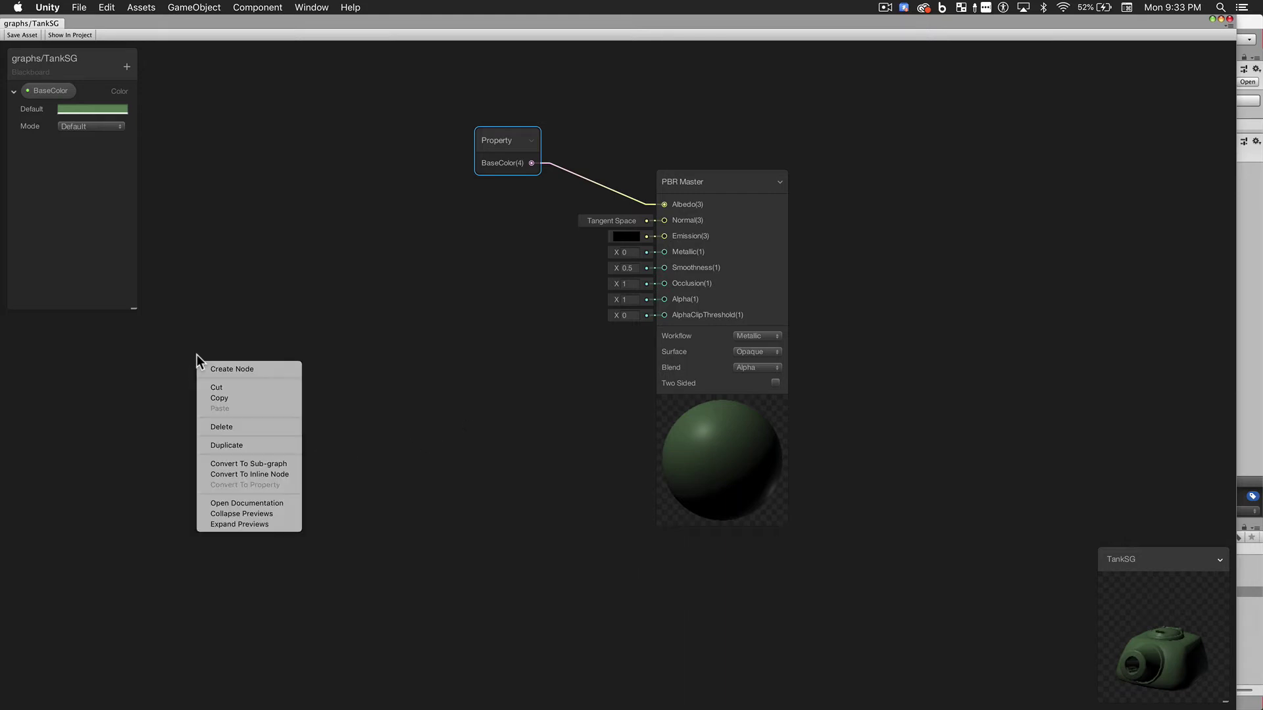
click(268, 370)
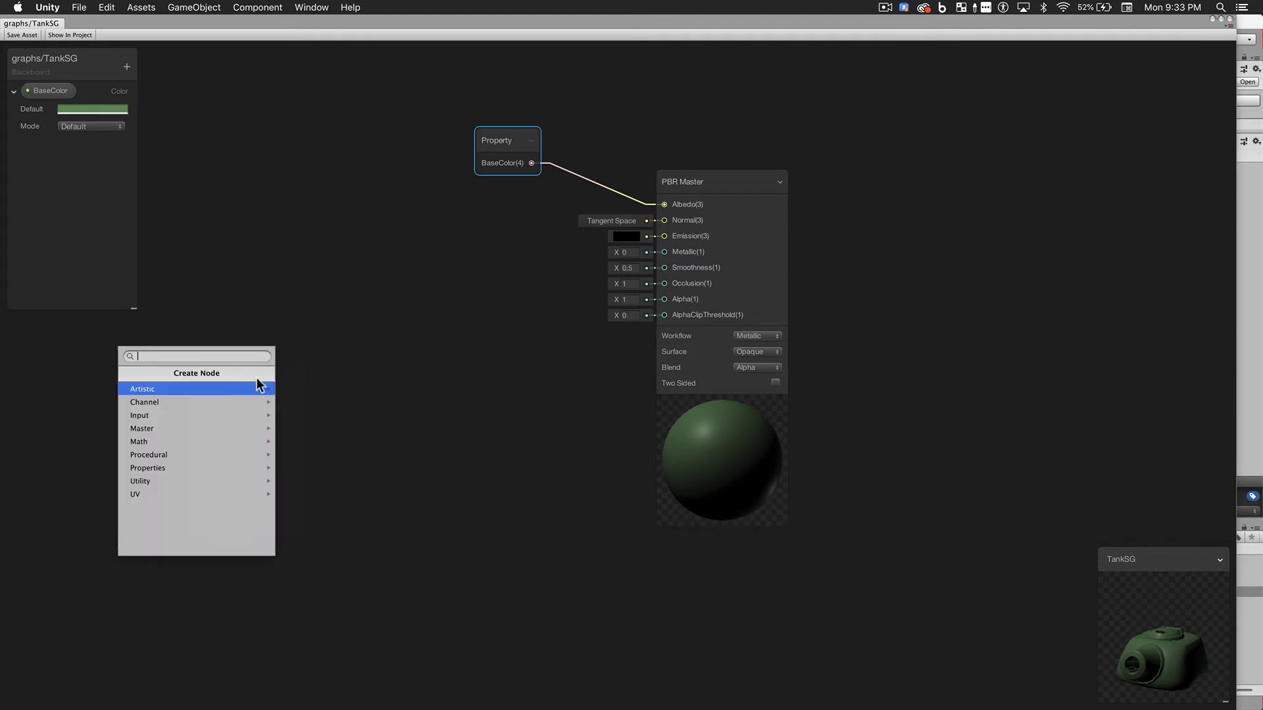
click(255, 388)
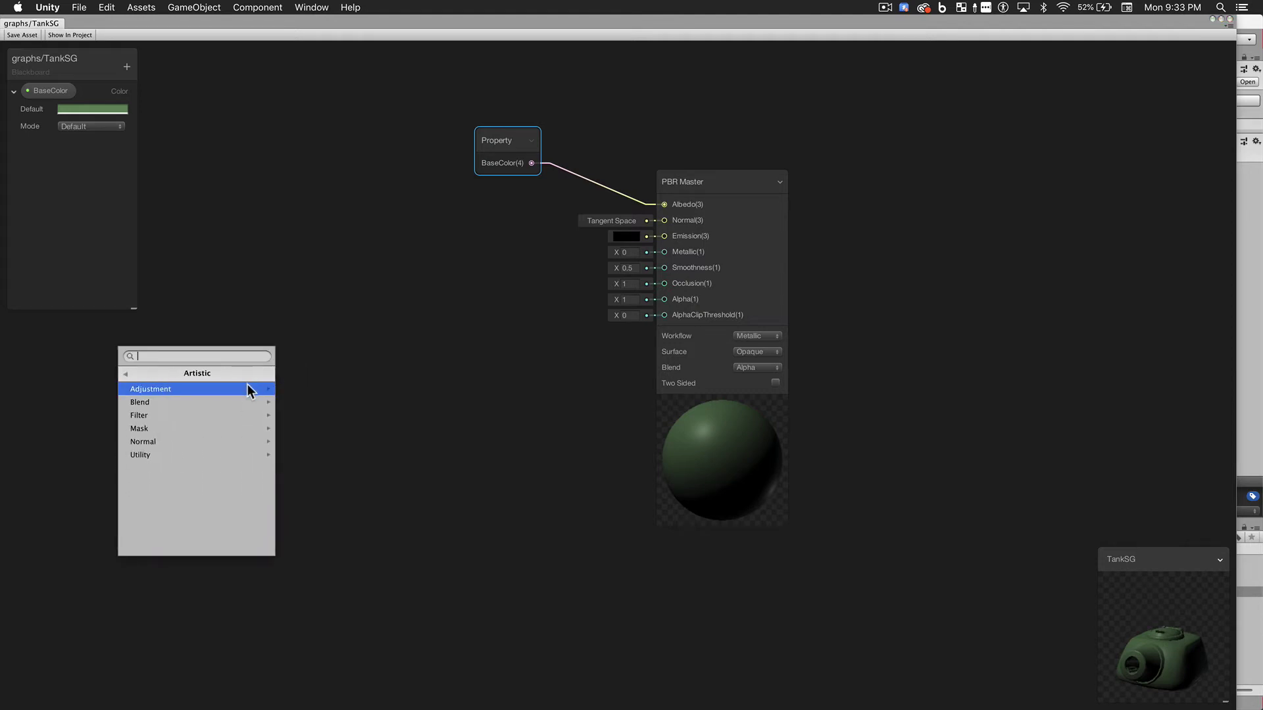
click(125, 374)
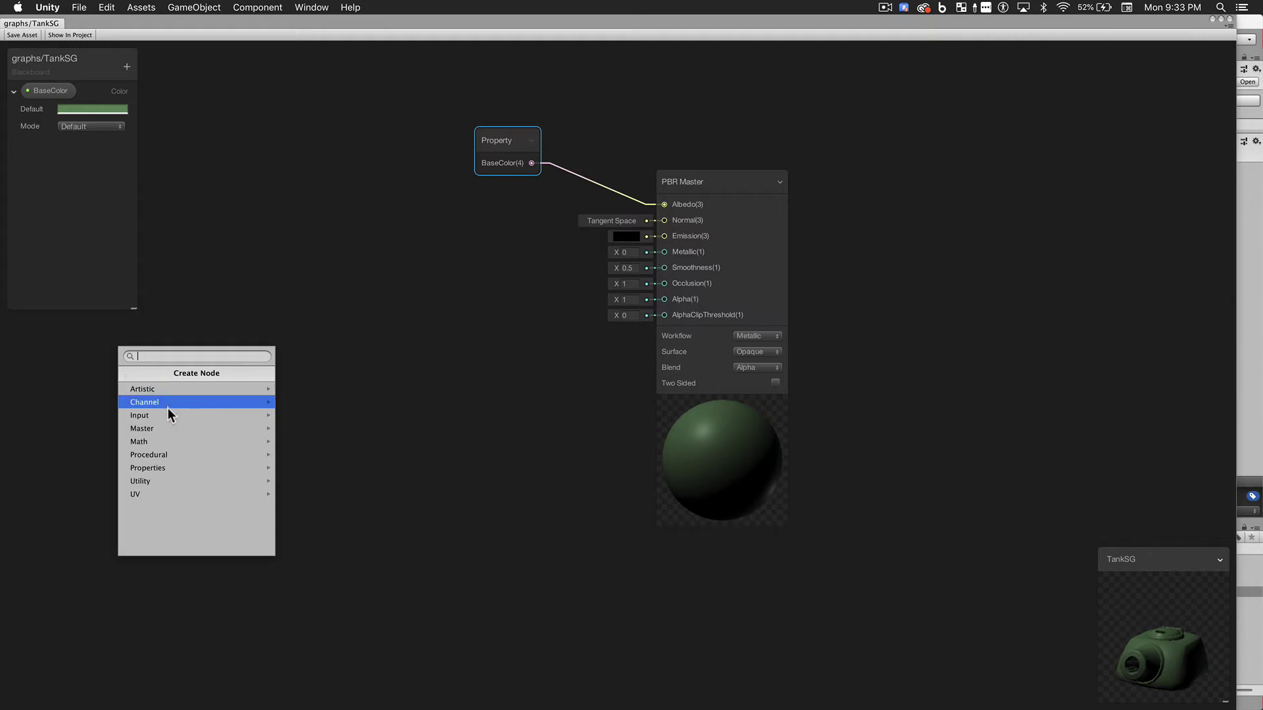
click(167, 413)
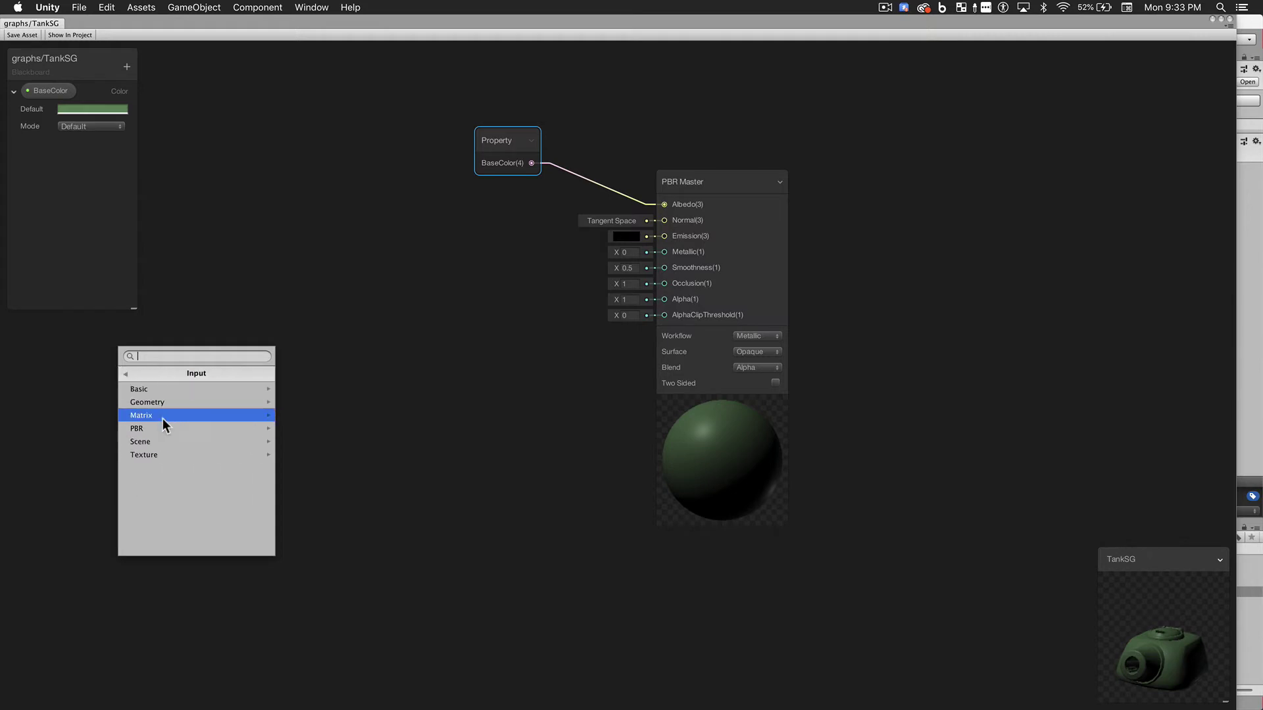
click(125, 374)
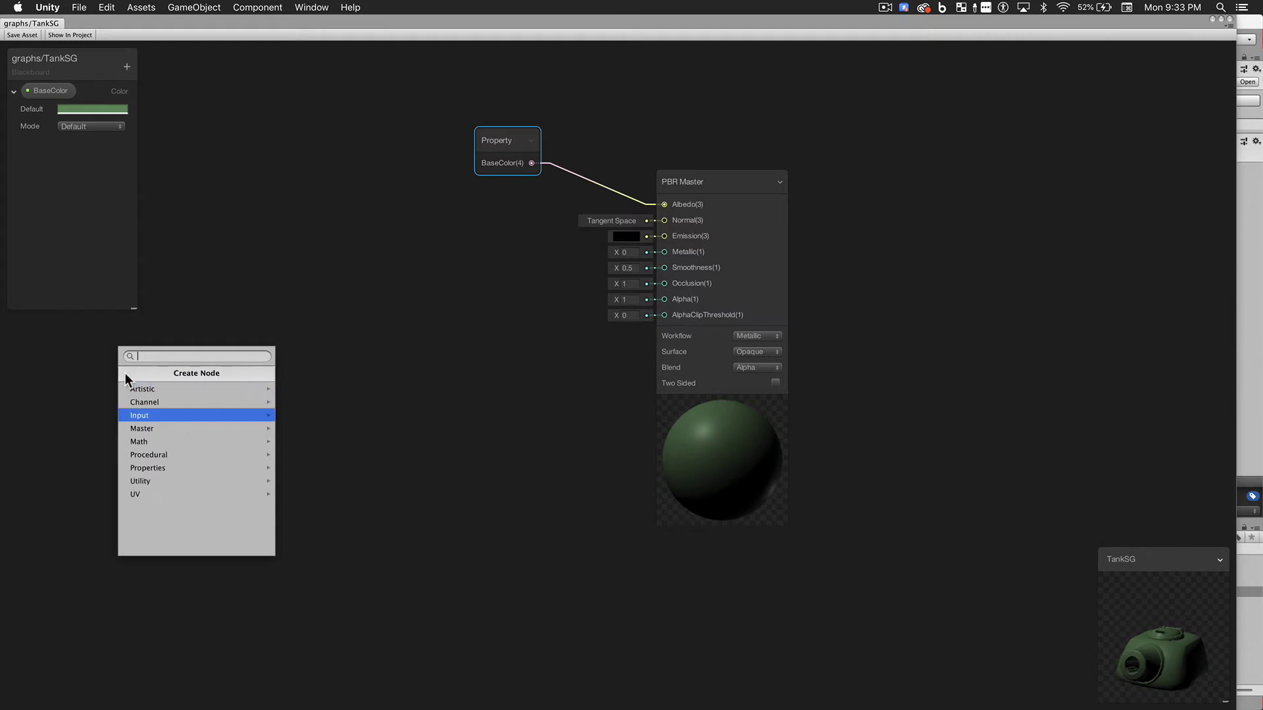
text(fres)
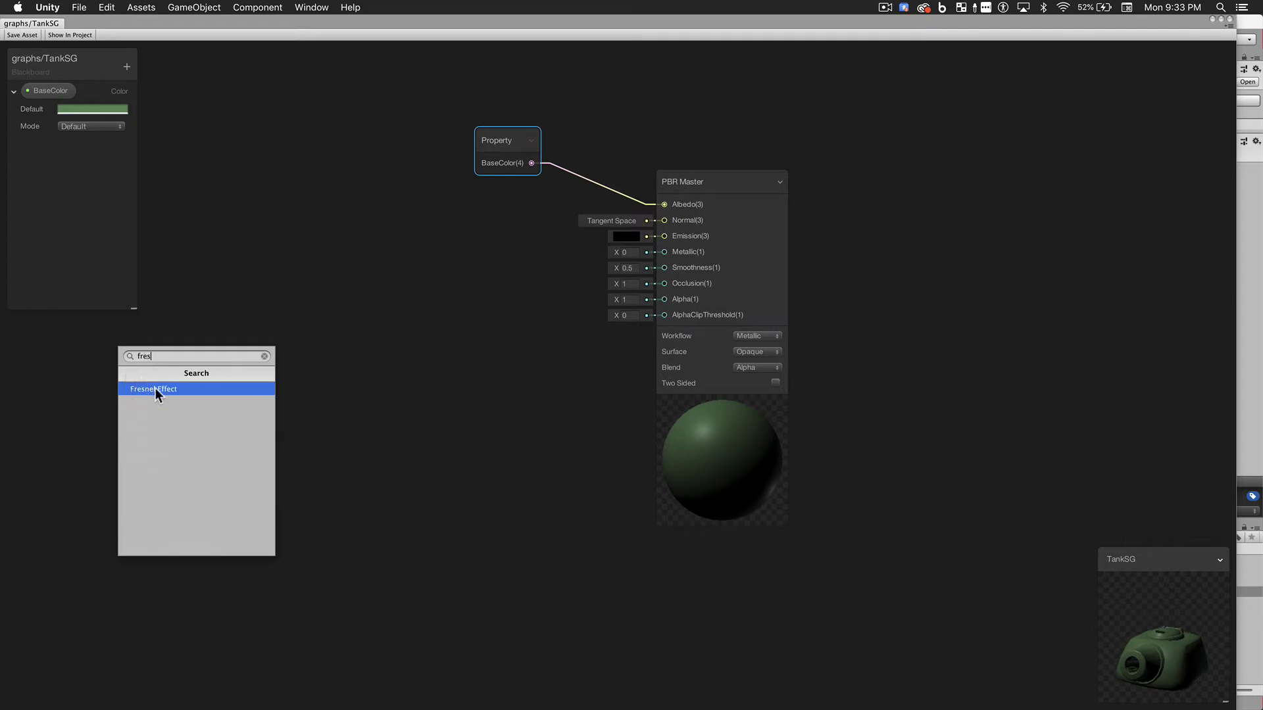
click(155, 388)
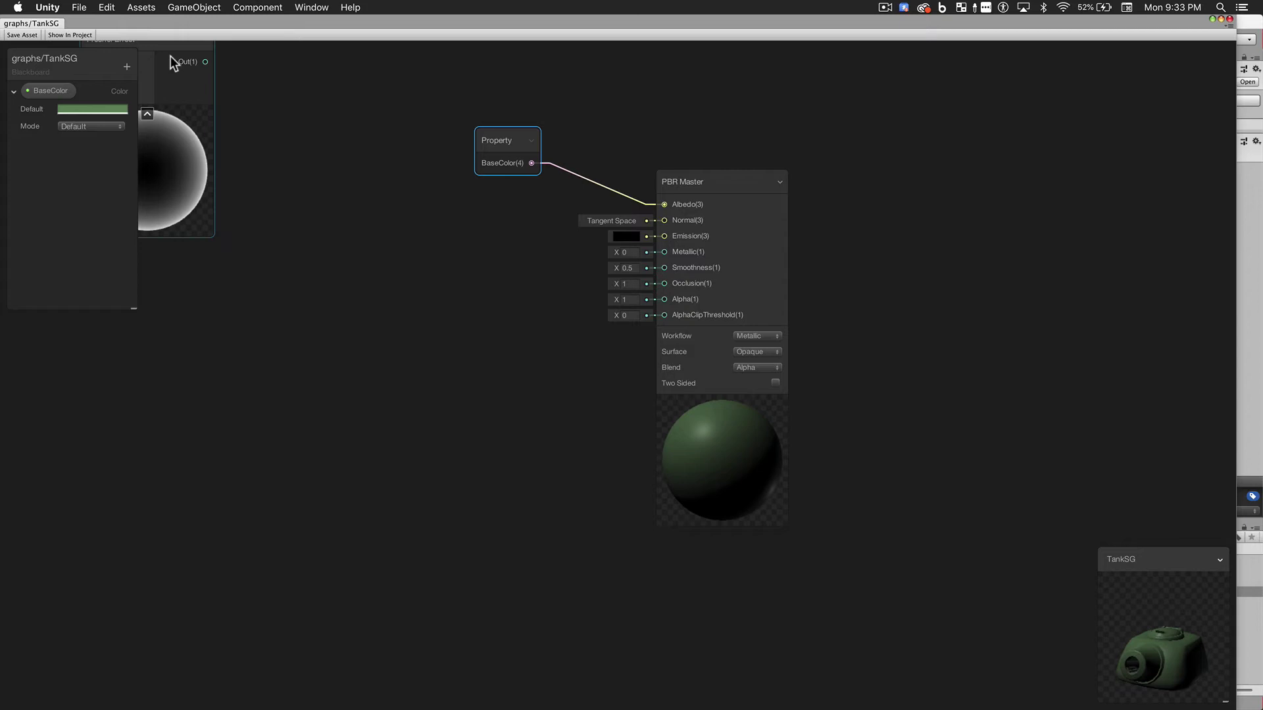
drag(171, 49, 305, 410)
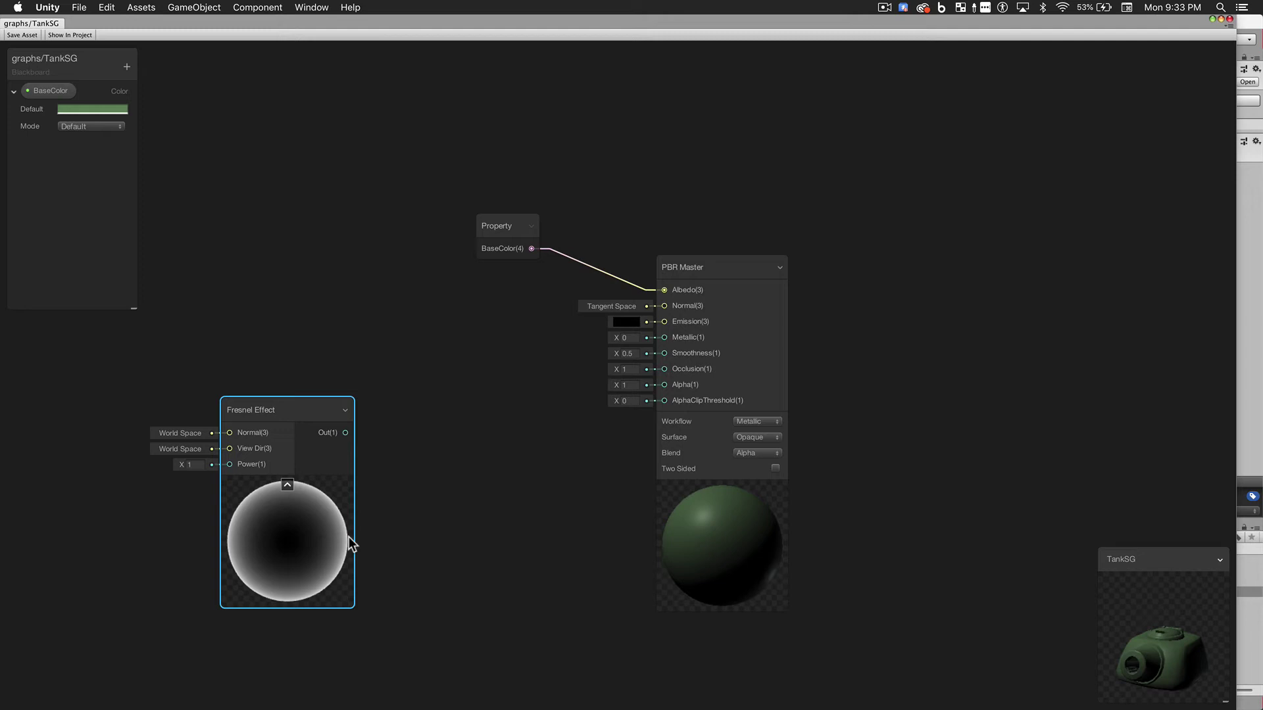
drag(345, 432, 664, 321)
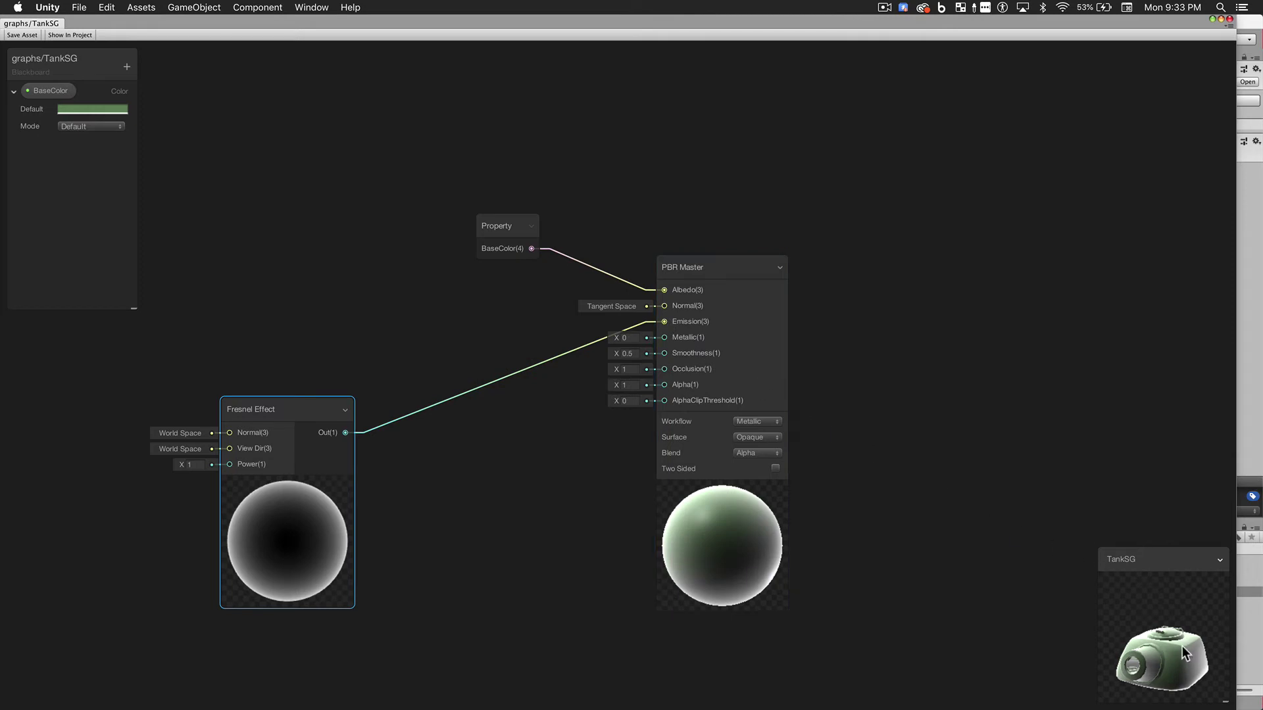
mouse_move(1182, 646)
mouse_down()
mouse_move(1185, 660)
mouse_move(1144, 637)
mouse_move(1156, 656)
mouse_move(1210, 654)
mouse_move(1185, 659)
mouse_up()
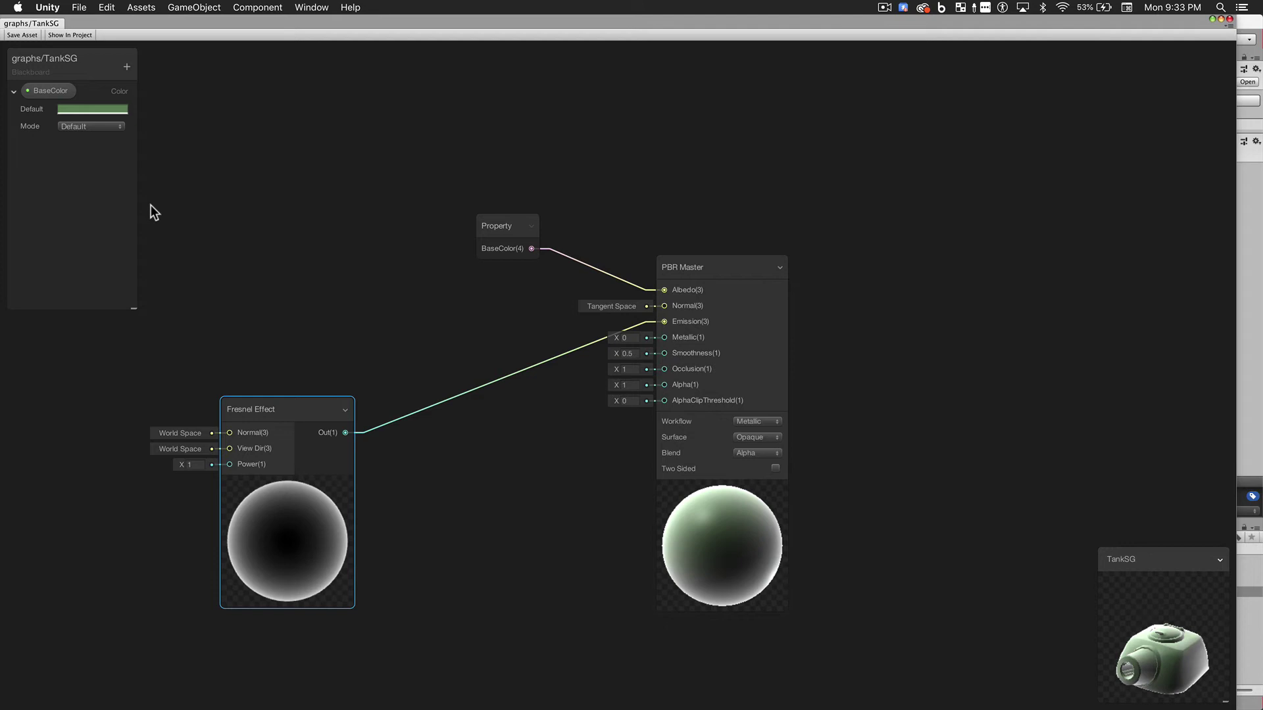
Add a GlowColor Color property with an opaque bright yellow default.
click(124, 65)
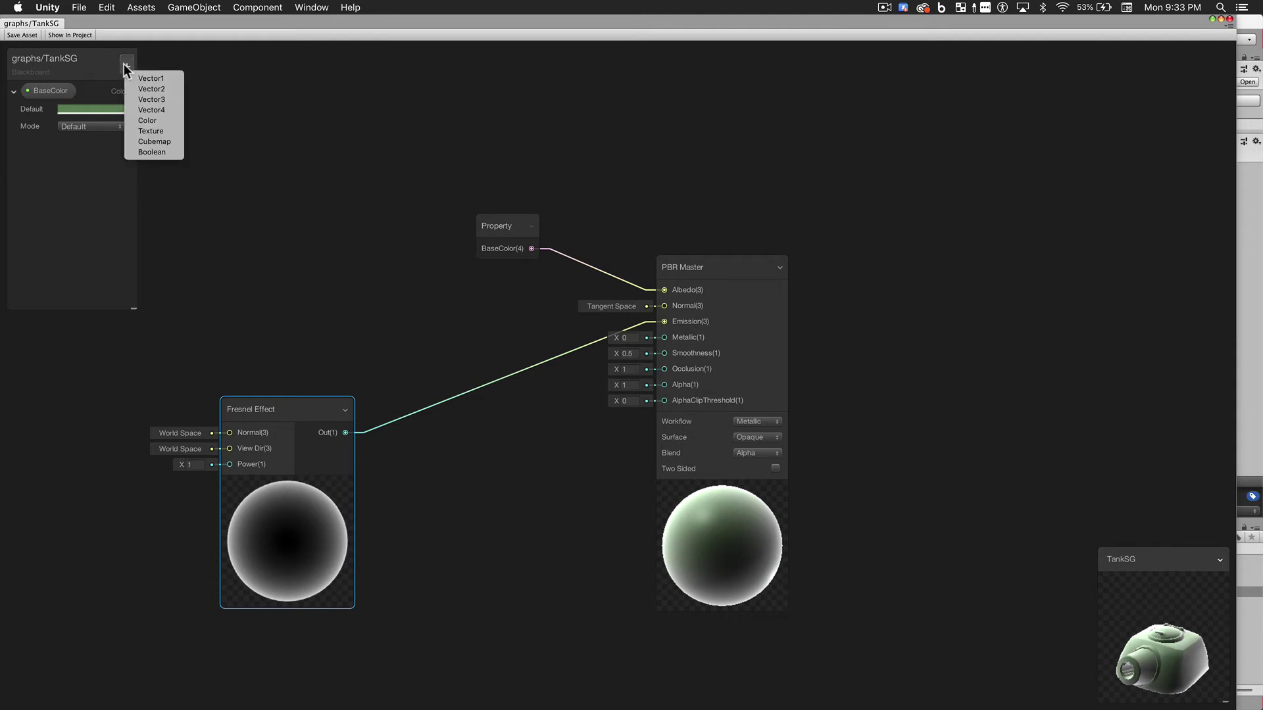
click(171, 120)
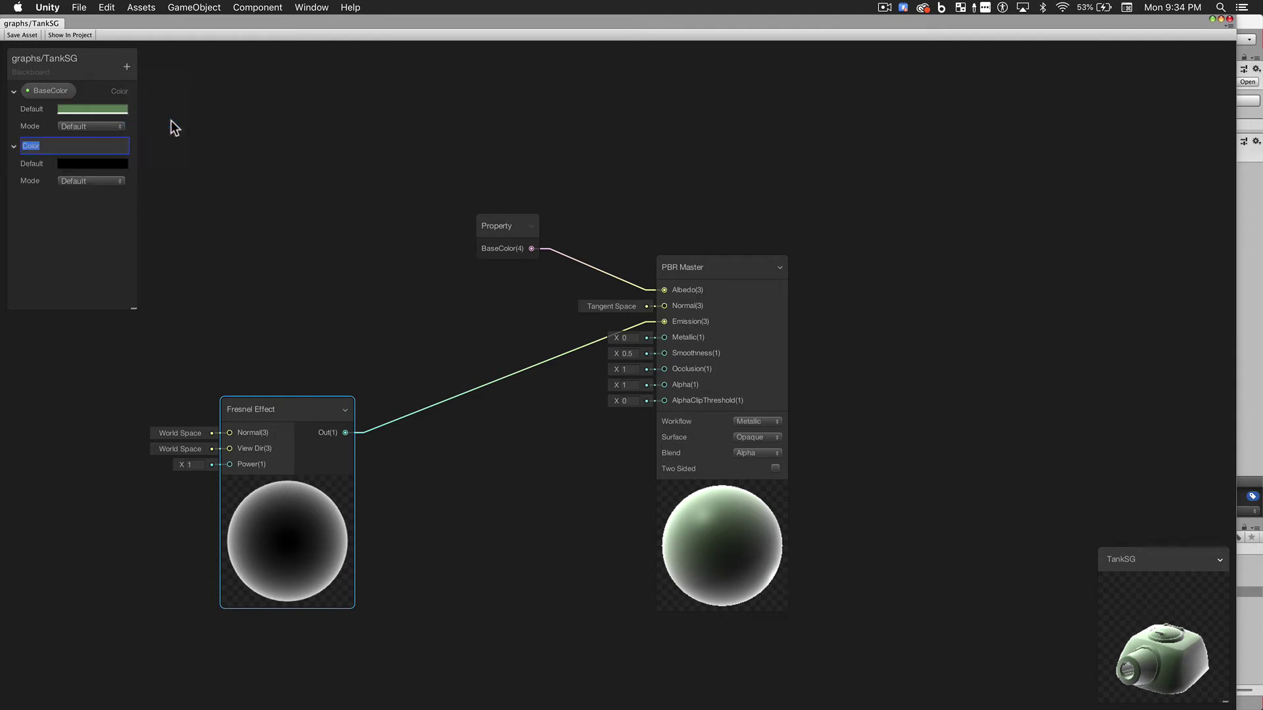
text(GlowColor)
key(Return)
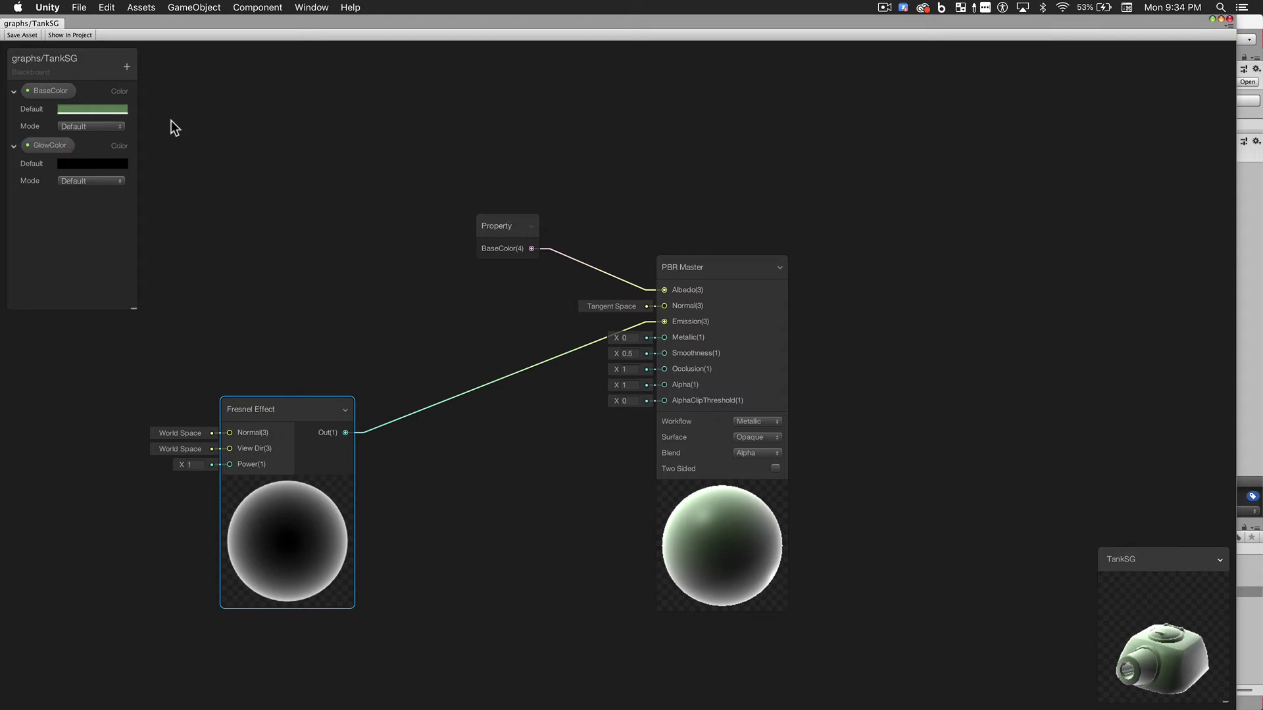
click(116, 164)
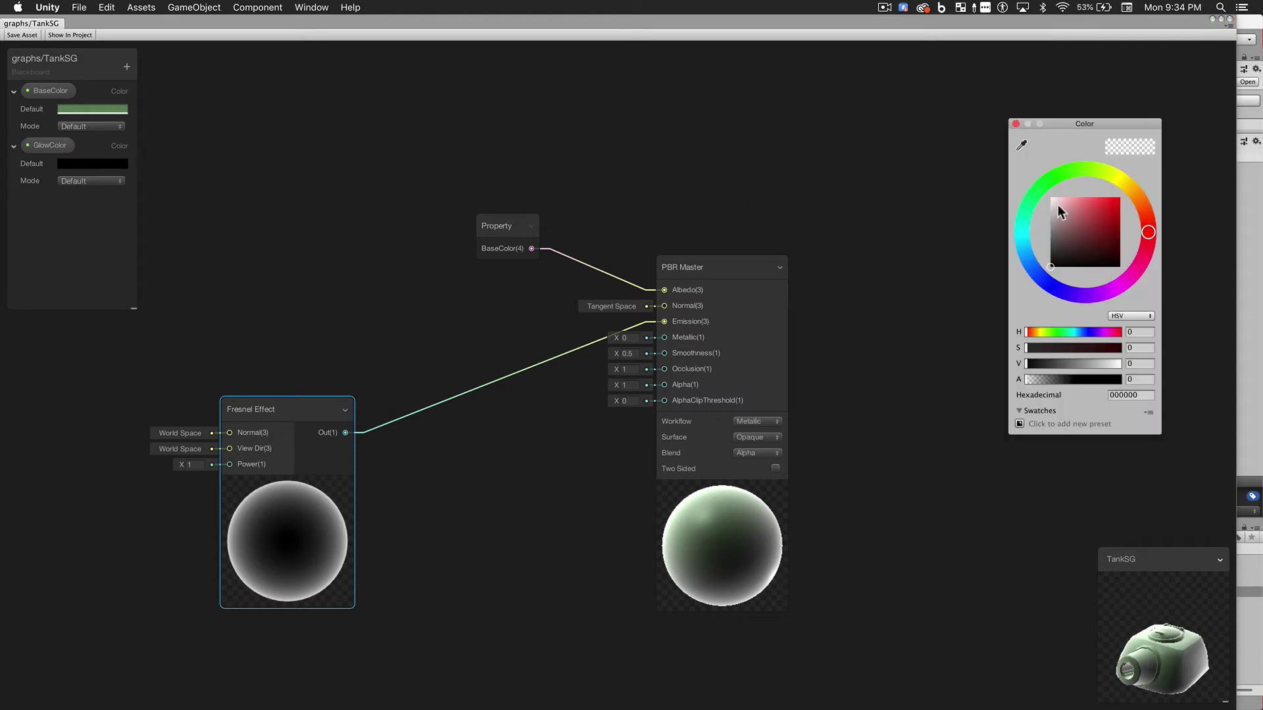
drag(1059, 211, 1116, 178)
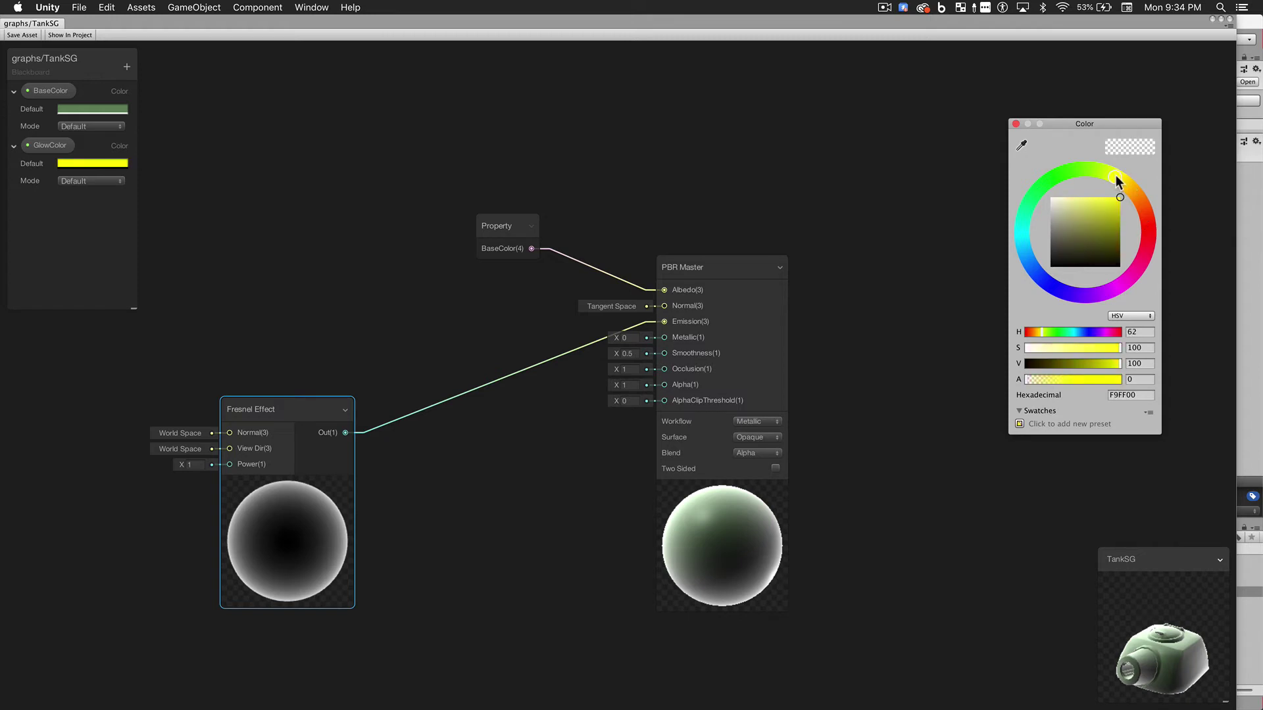
click(1121, 378)
click(1015, 123)
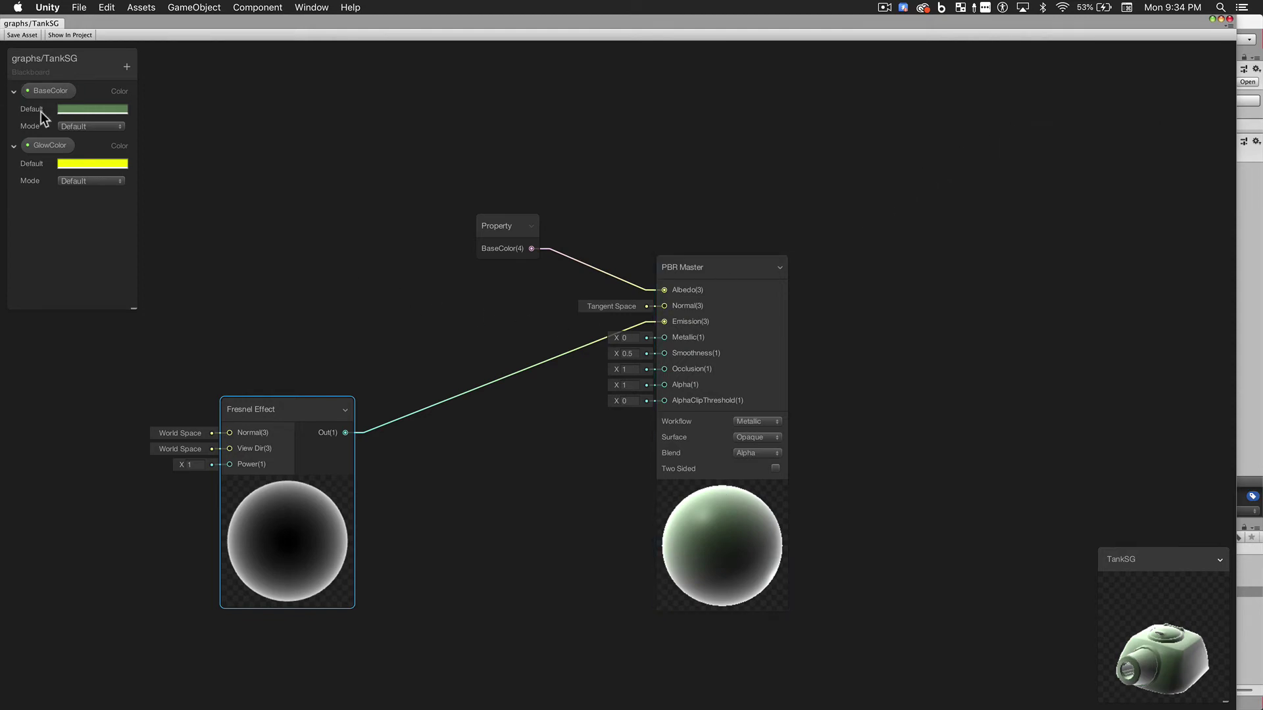
Multiply a GlowColor node by the Fresnel output and feed the product into Emission.
click(47, 143)
drag(301, 301, 405, 349)
mouse_move(292, 485)
text(multiply)
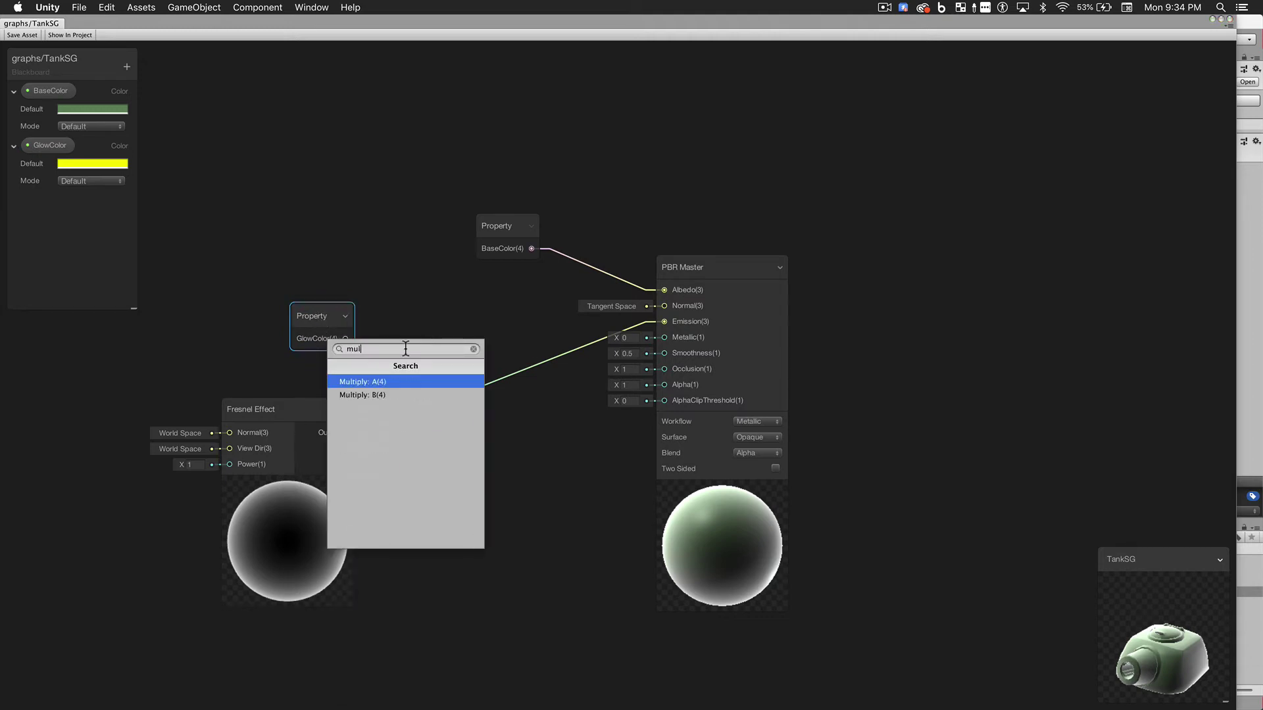
key(Return)
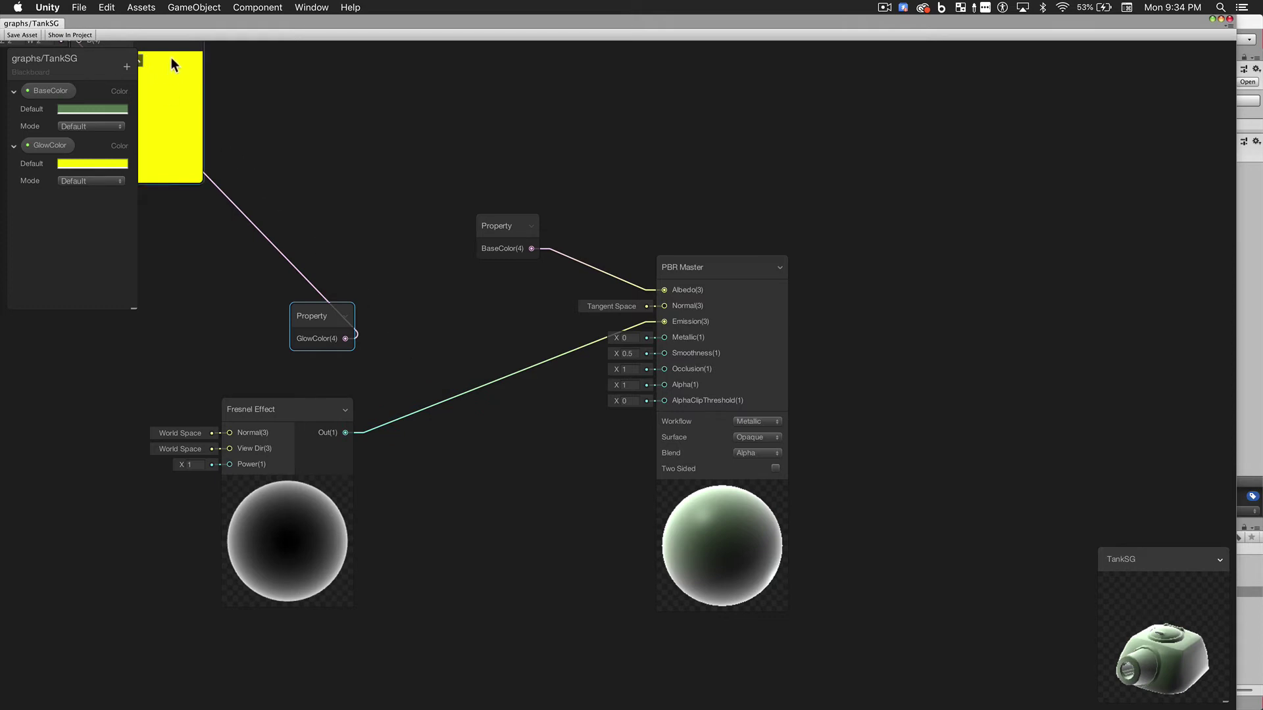
drag(174, 46, 518, 408)
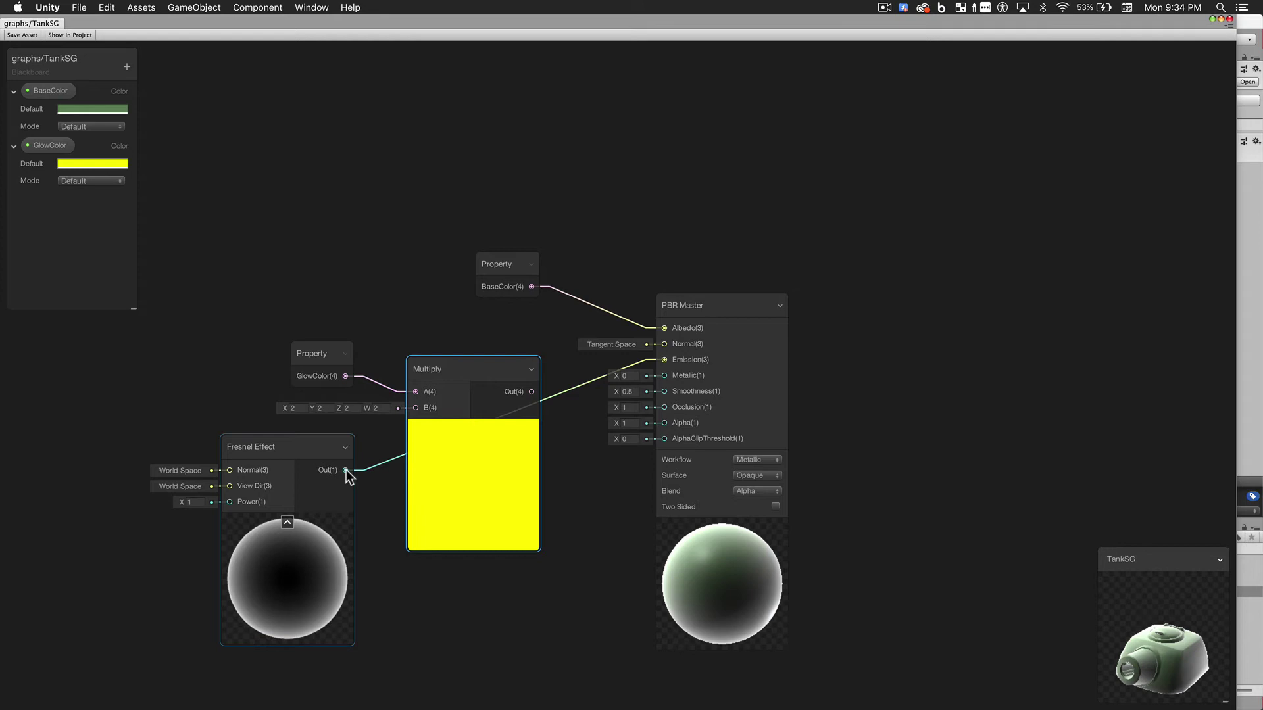
drag(346, 470, 452, 389)
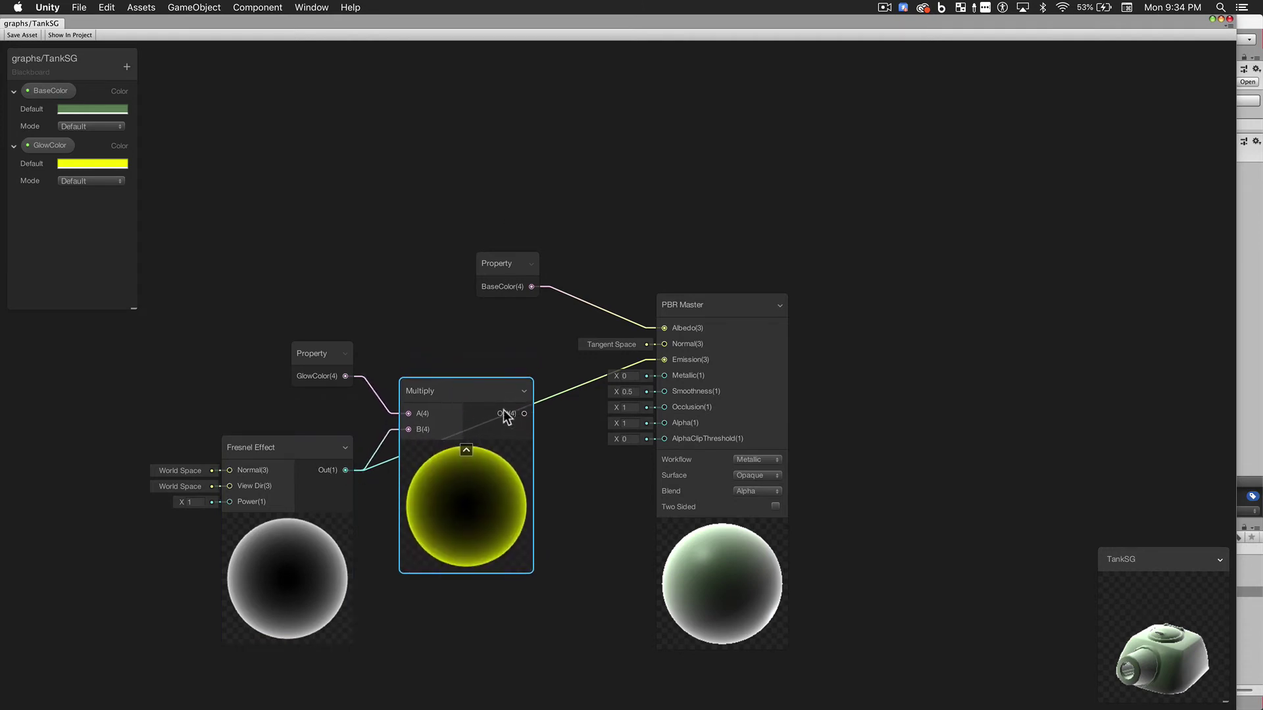
drag(524, 413, 664, 360)
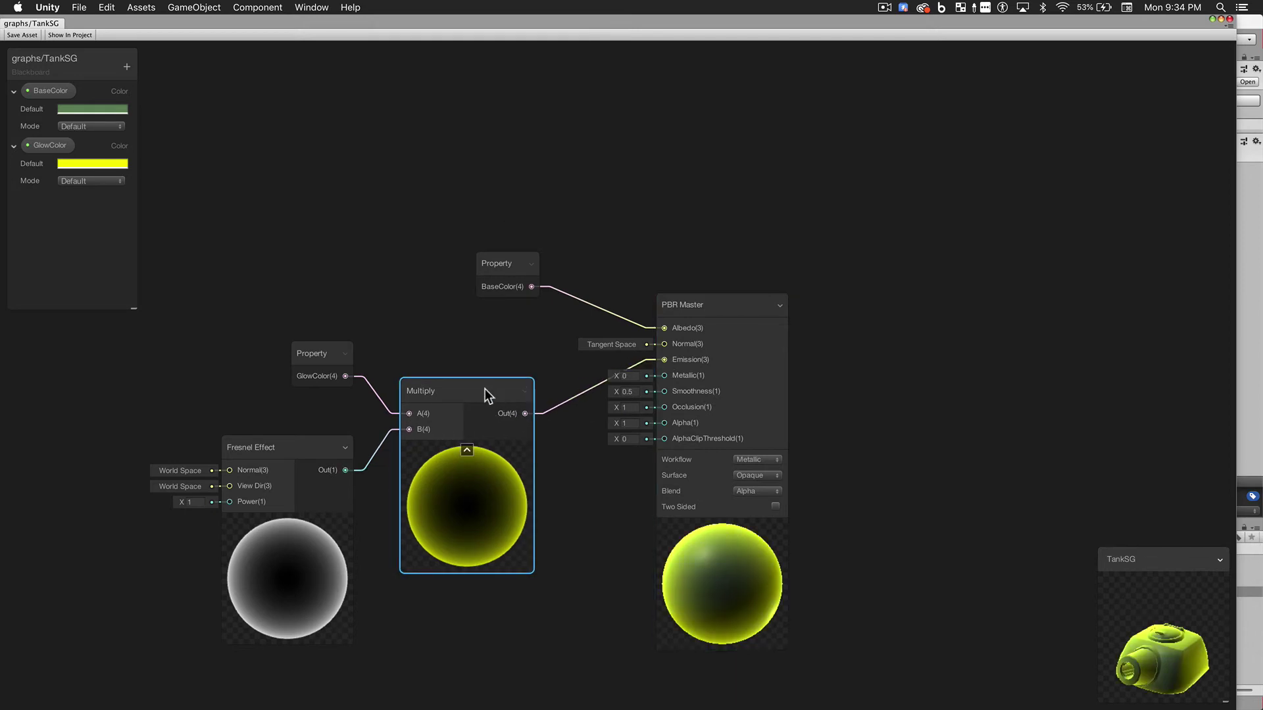
drag(484, 388, 487, 394)
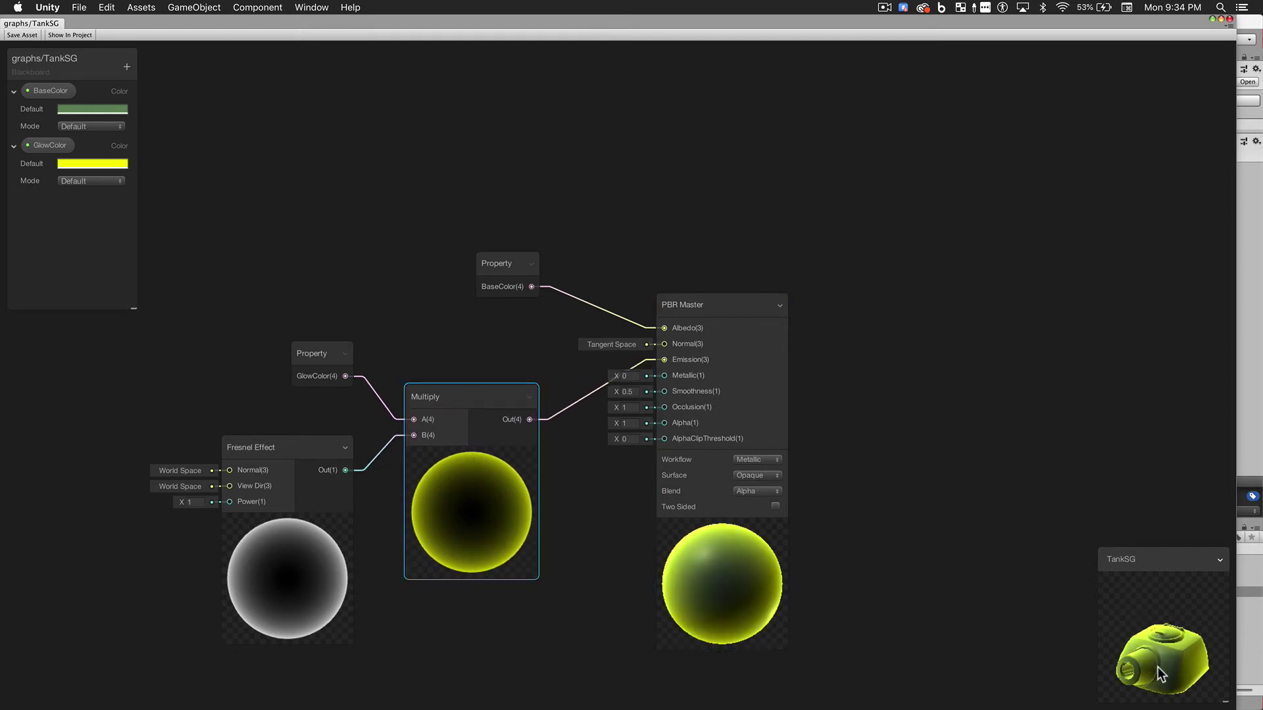
mouse_move(1158, 667)
mouse_down()
mouse_move(1138, 652)
mouse_move(1180, 671)
mouse_move(1158, 675)
mouse_up()
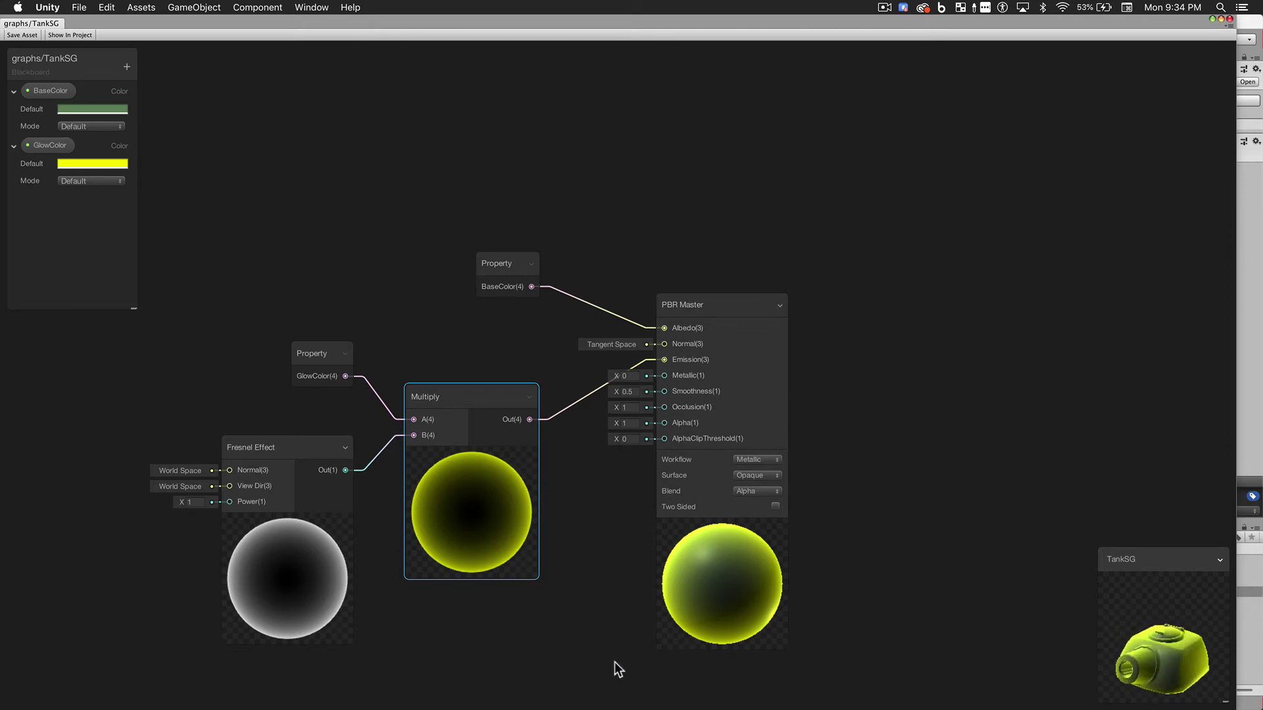
Set the Fresnel Effect Power to 2 for a thinner yellow rim.
click(198, 503)
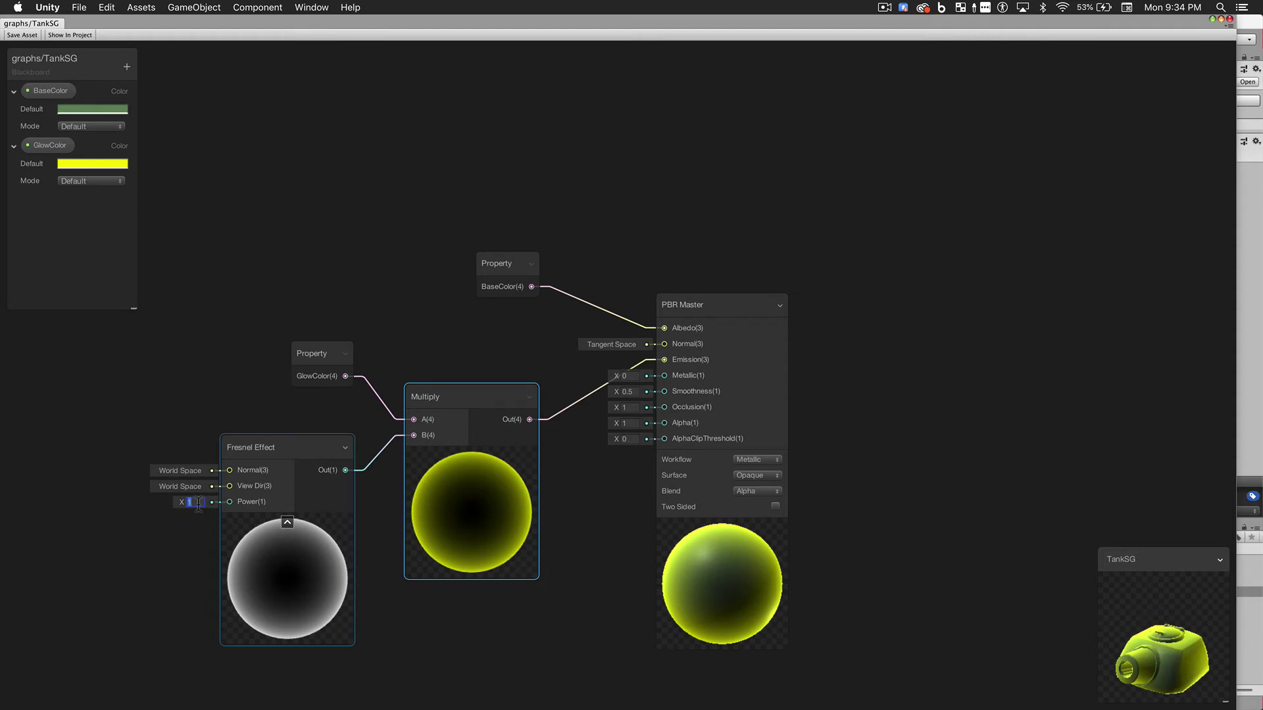
text(2)
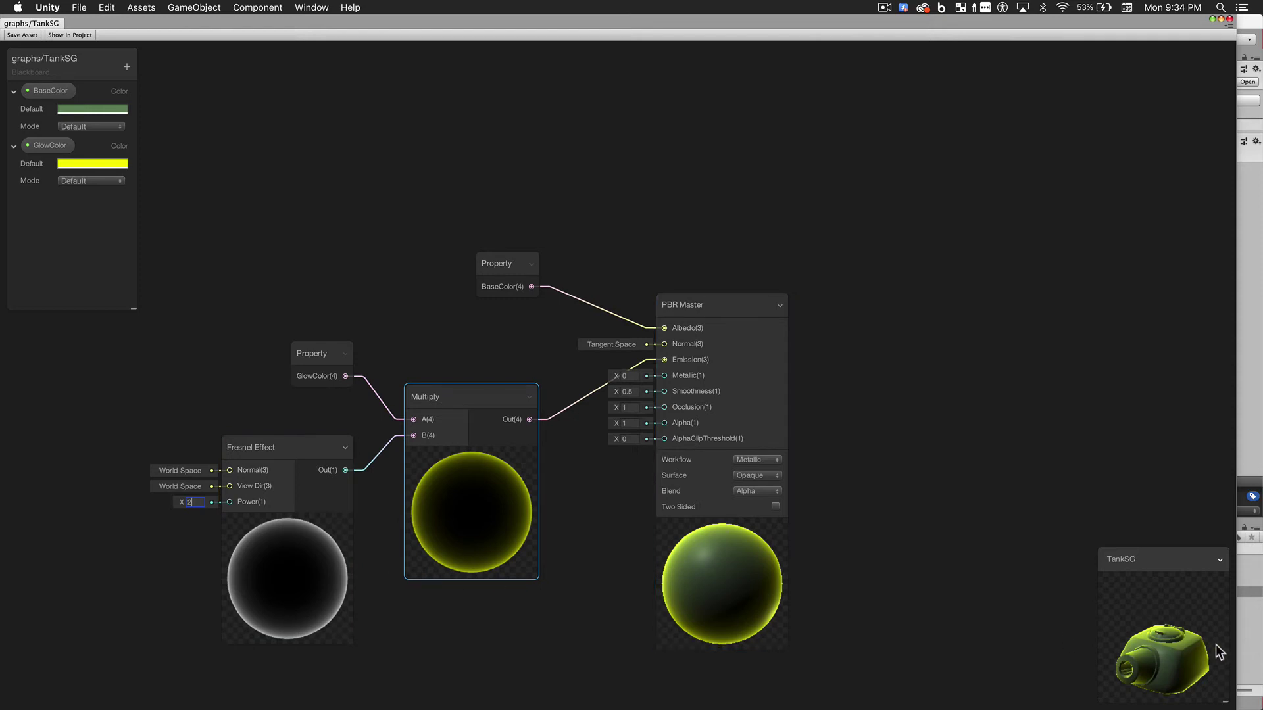
drag(1203, 657, 1195, 660)
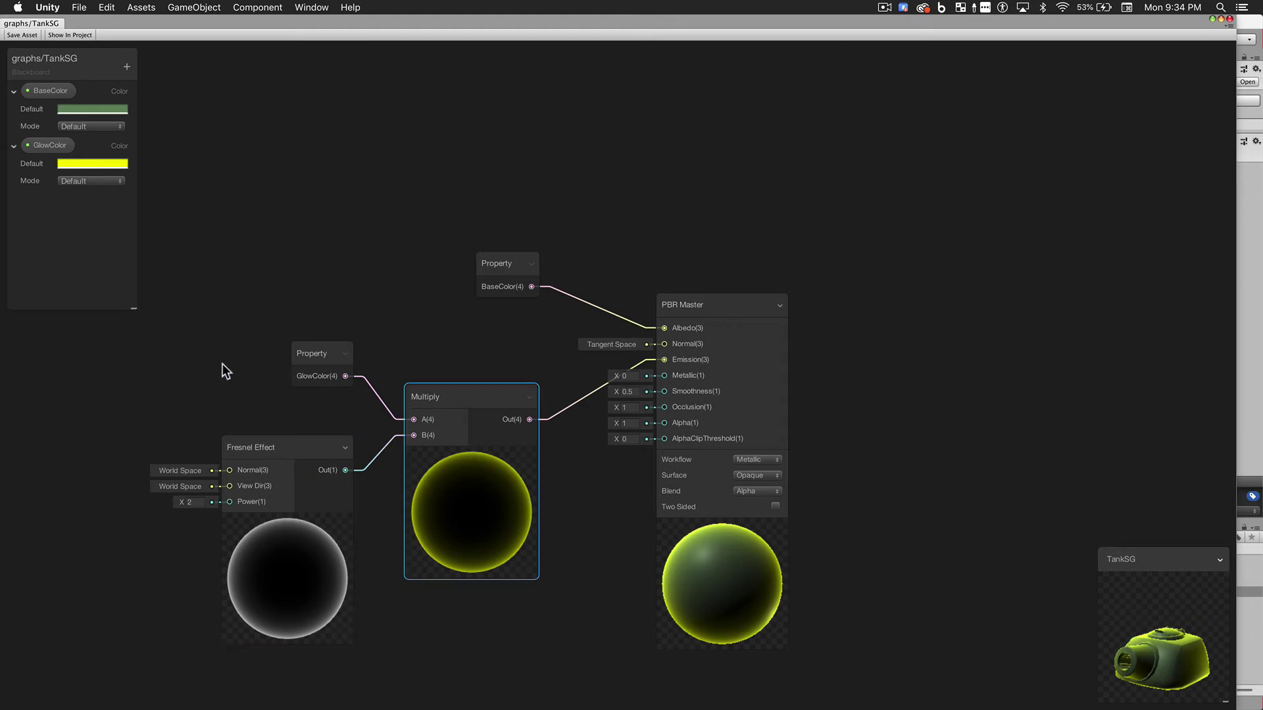
middle_drag(218, 311, 547, 275)
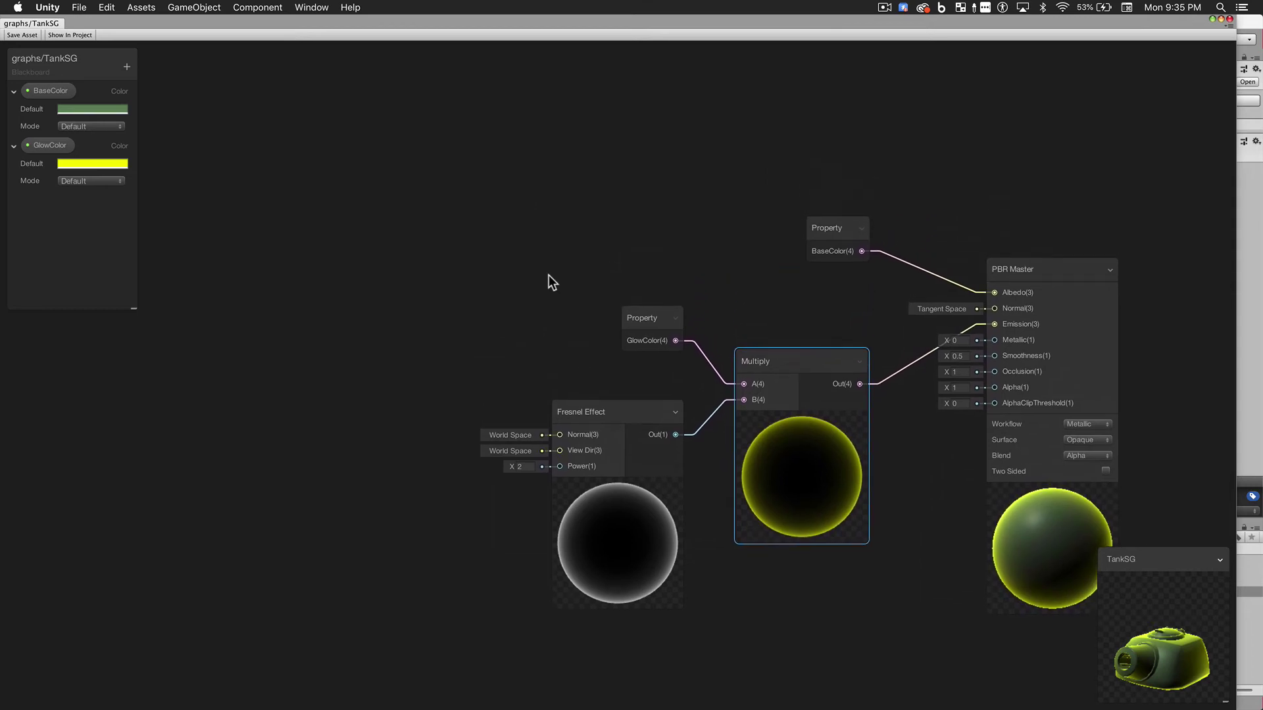
Add a Procedural Checkerboard node with Frequency X 0 and Y 6.
right_click(432, 108)
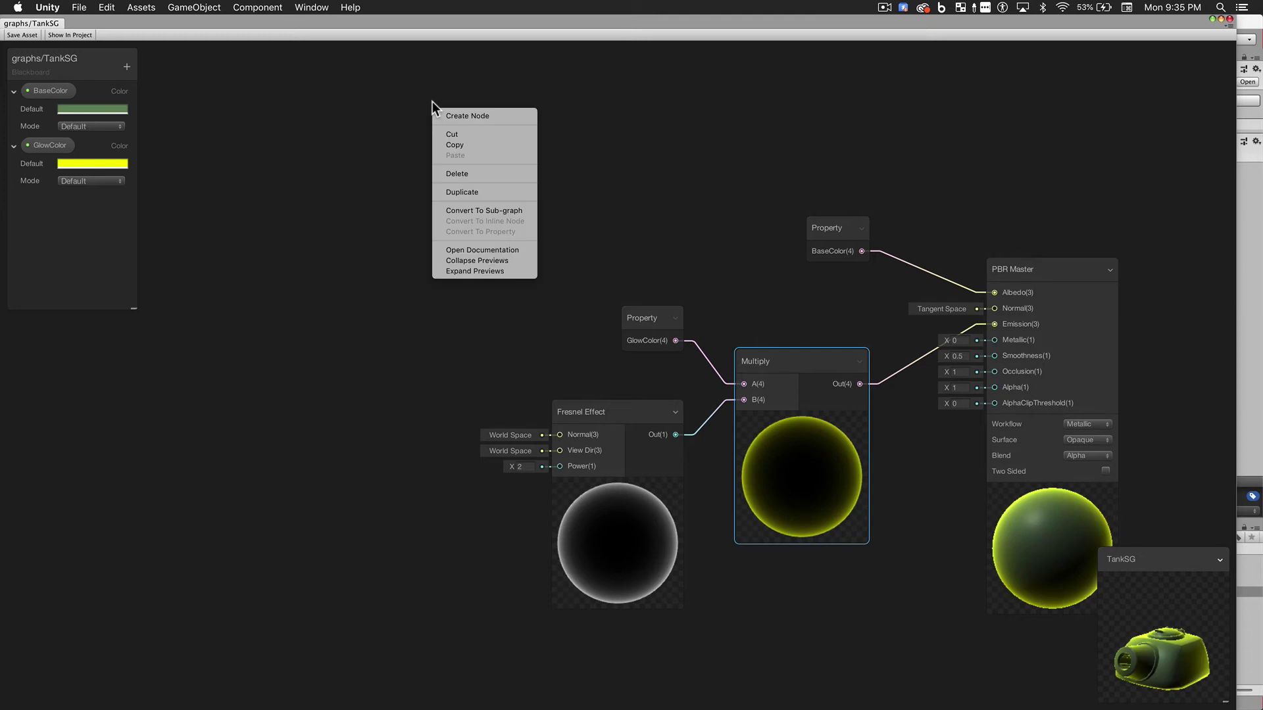
click(487, 113)
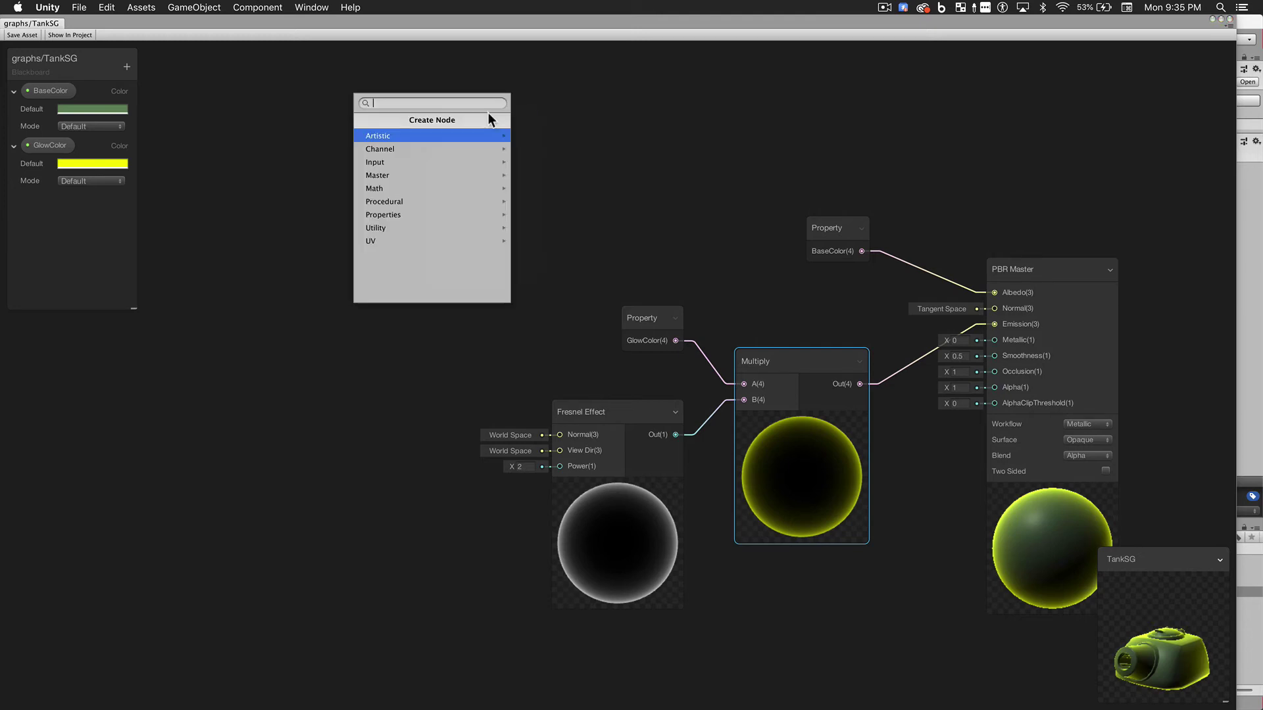
click(428, 199)
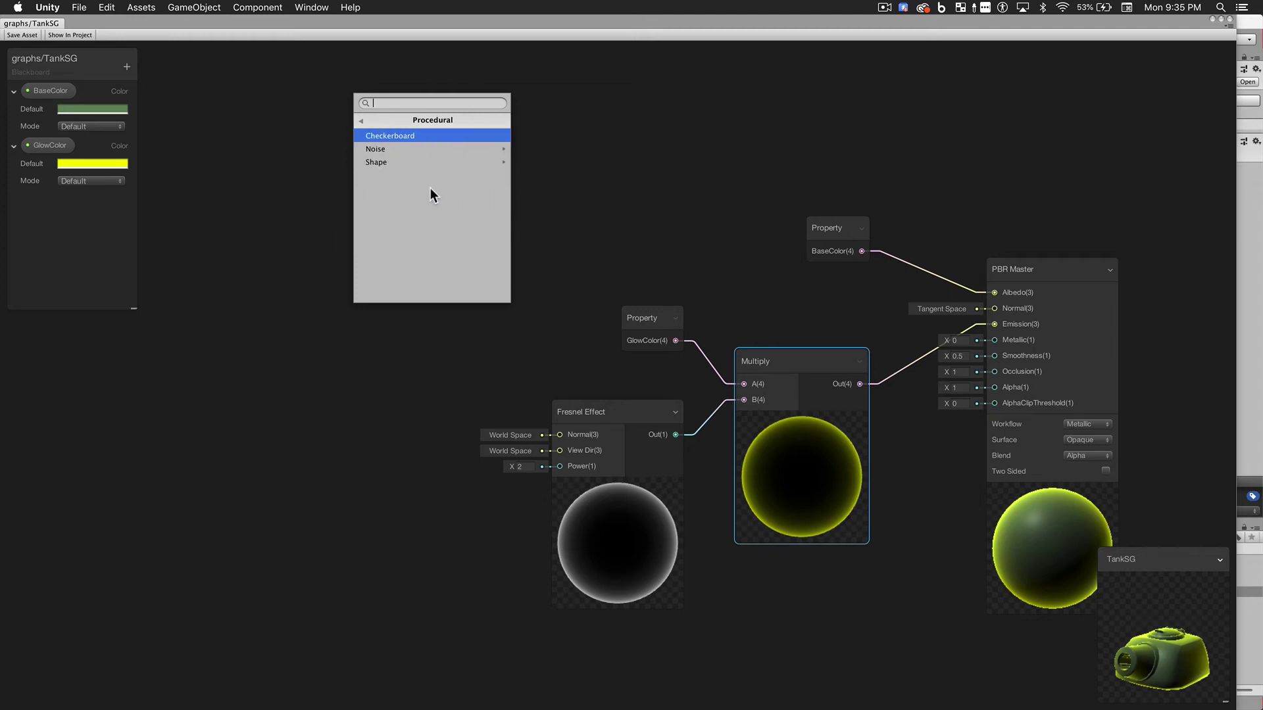
click(420, 137)
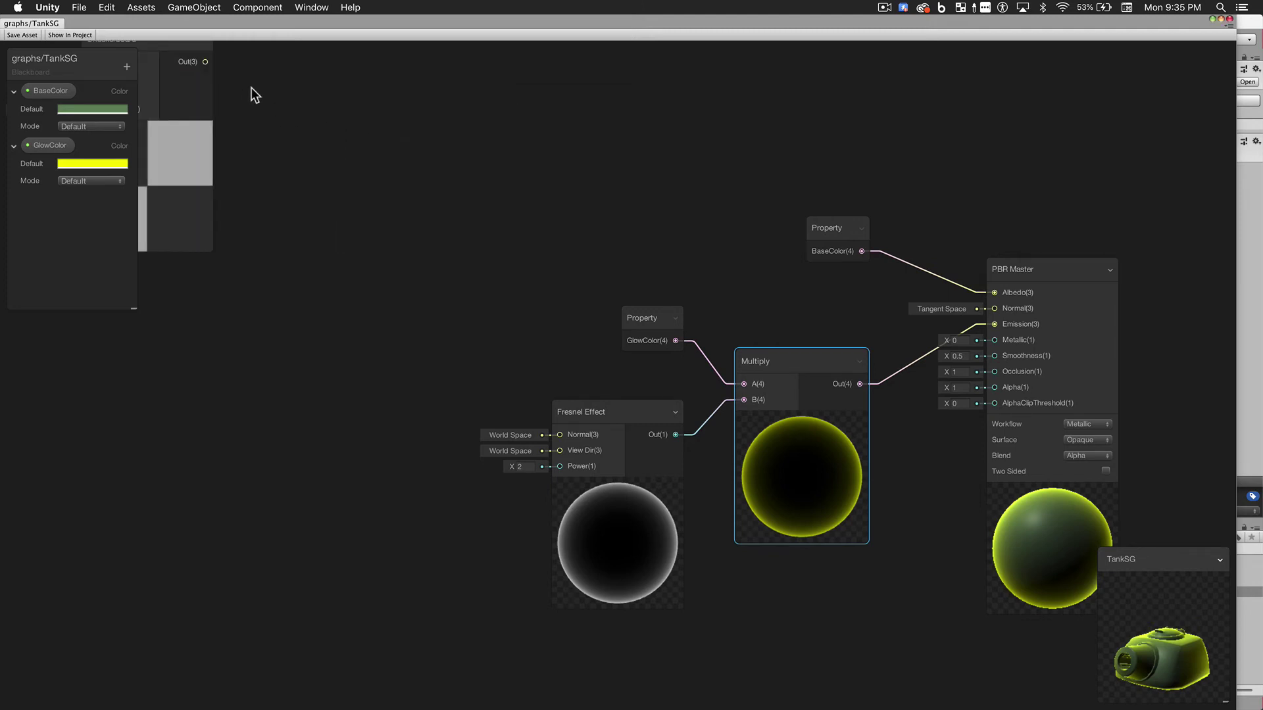
drag(191, 46, 519, 134)
click(363, 198)
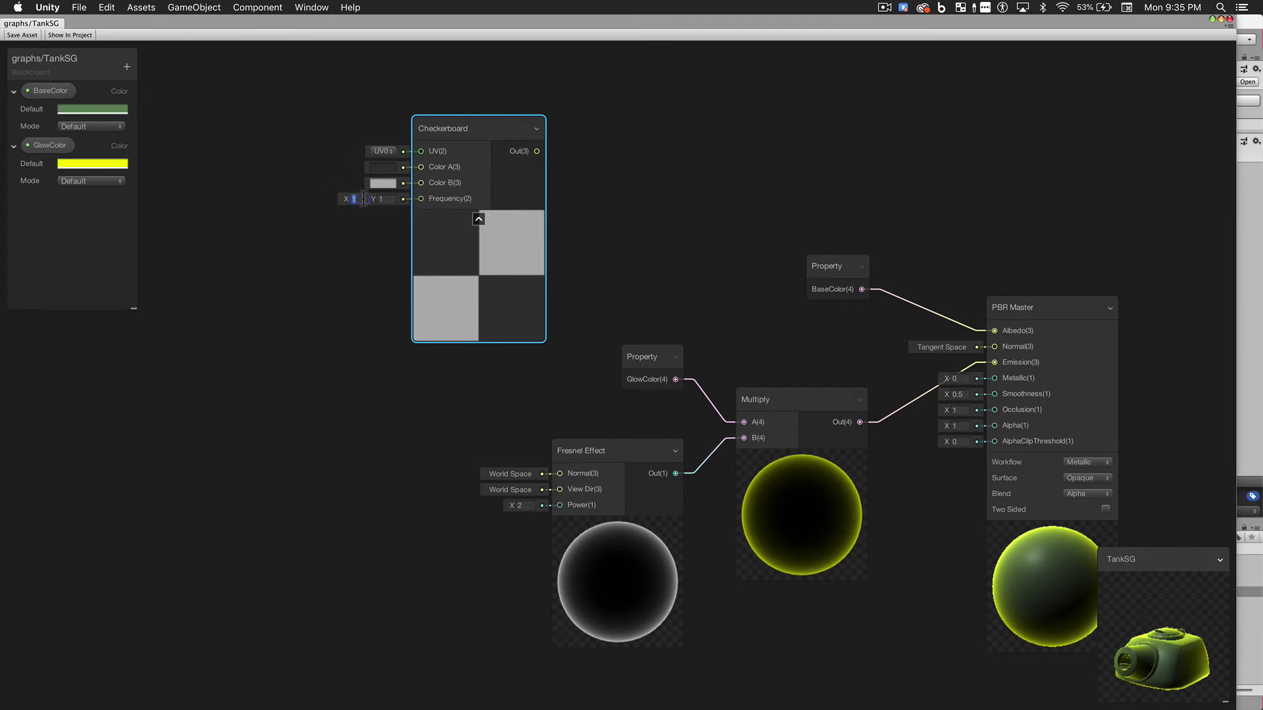
text(2)
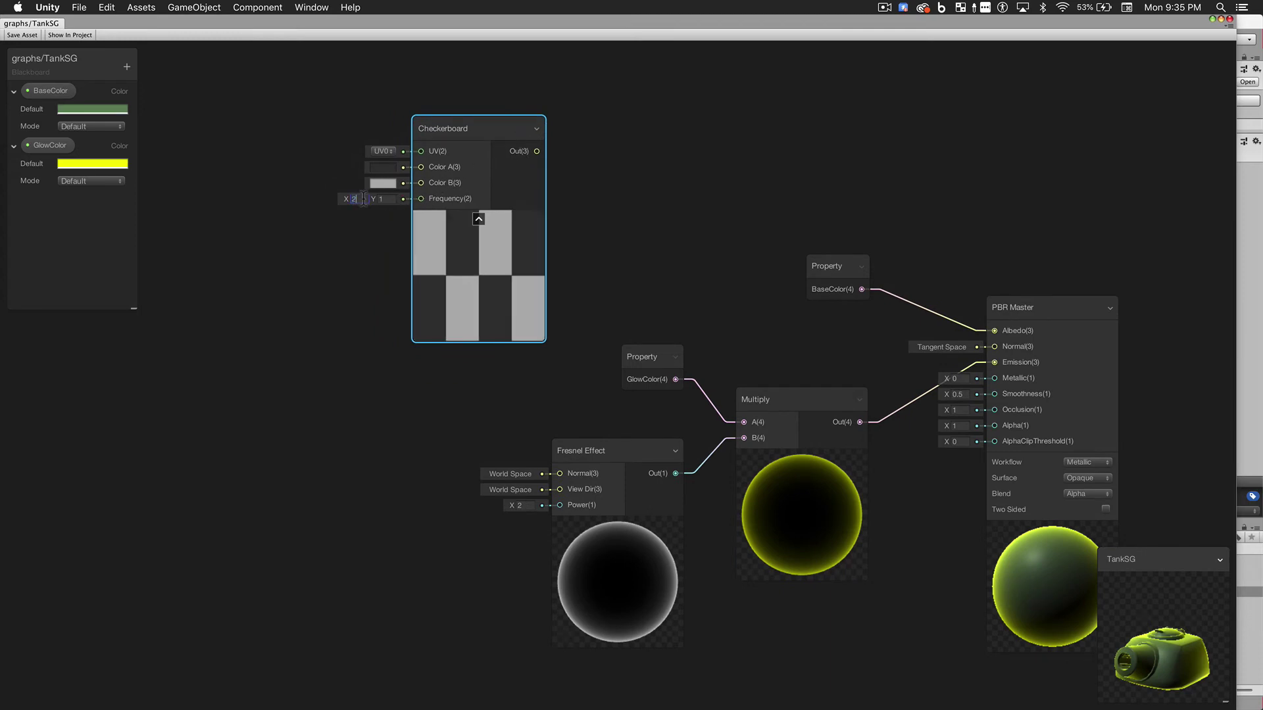
text(3)
key(BackSpace)
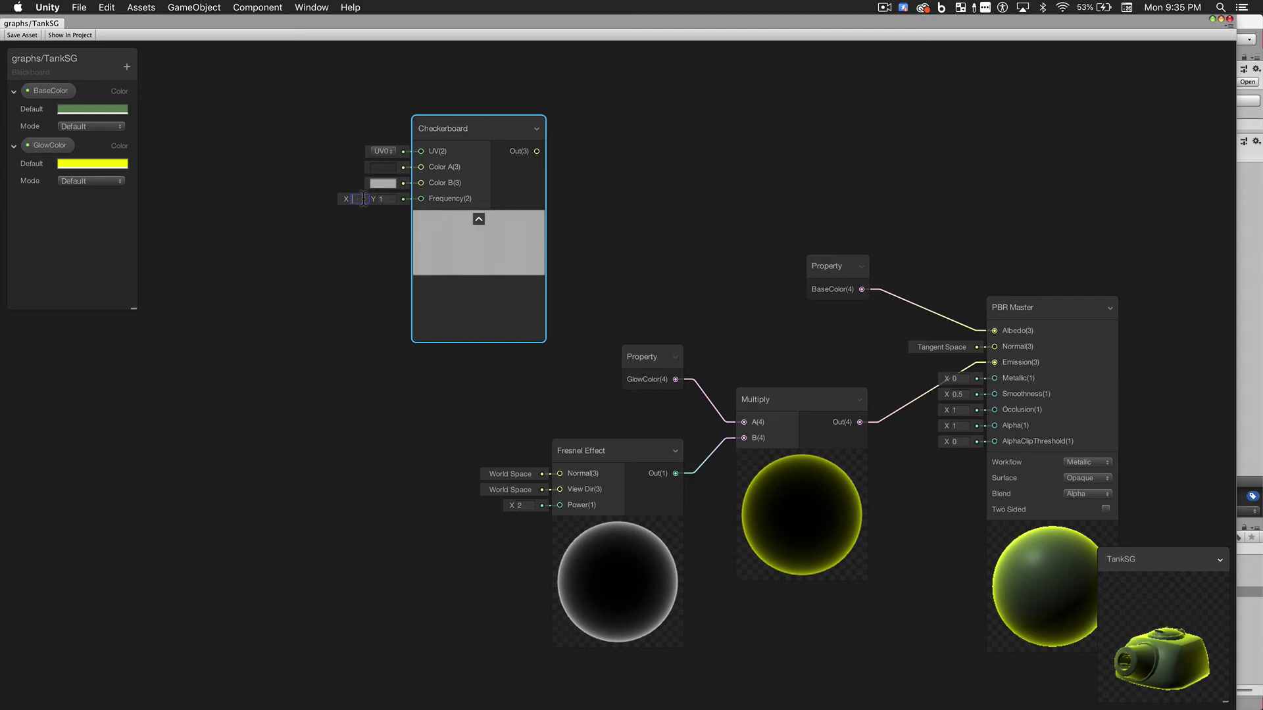
text(0)
key(Tab)
text(6)
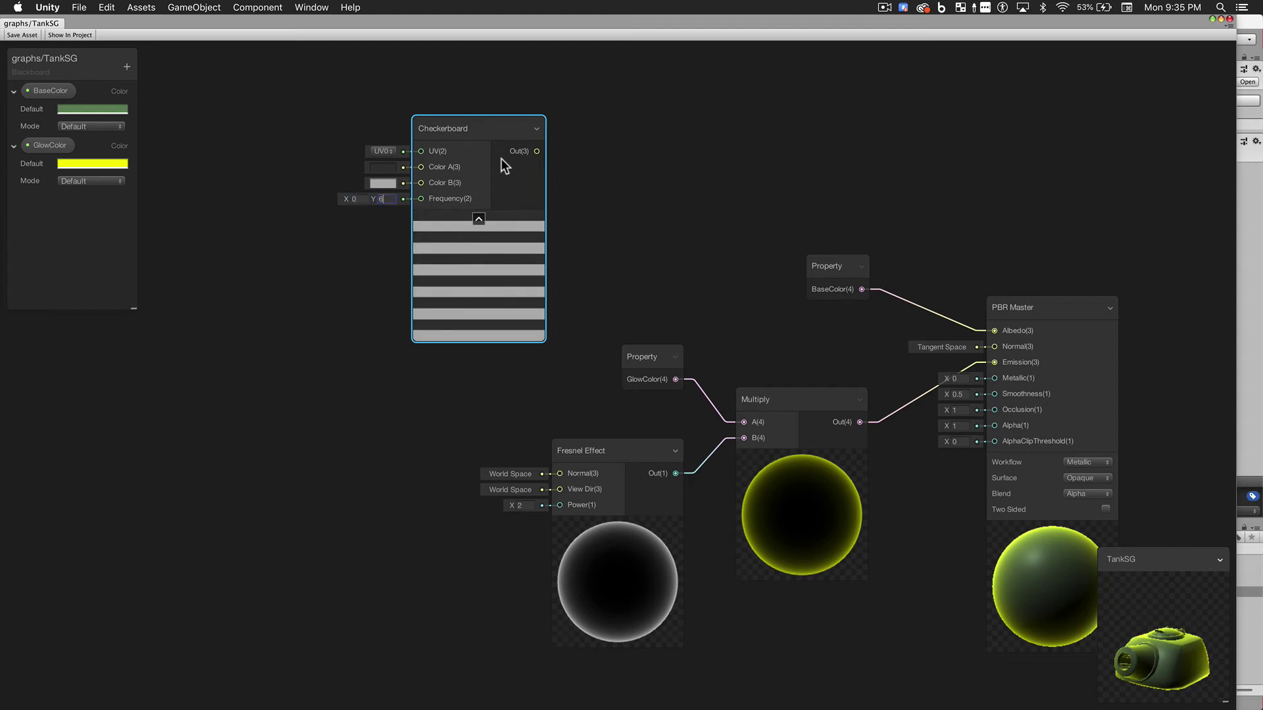
drag(487, 126, 519, 99)
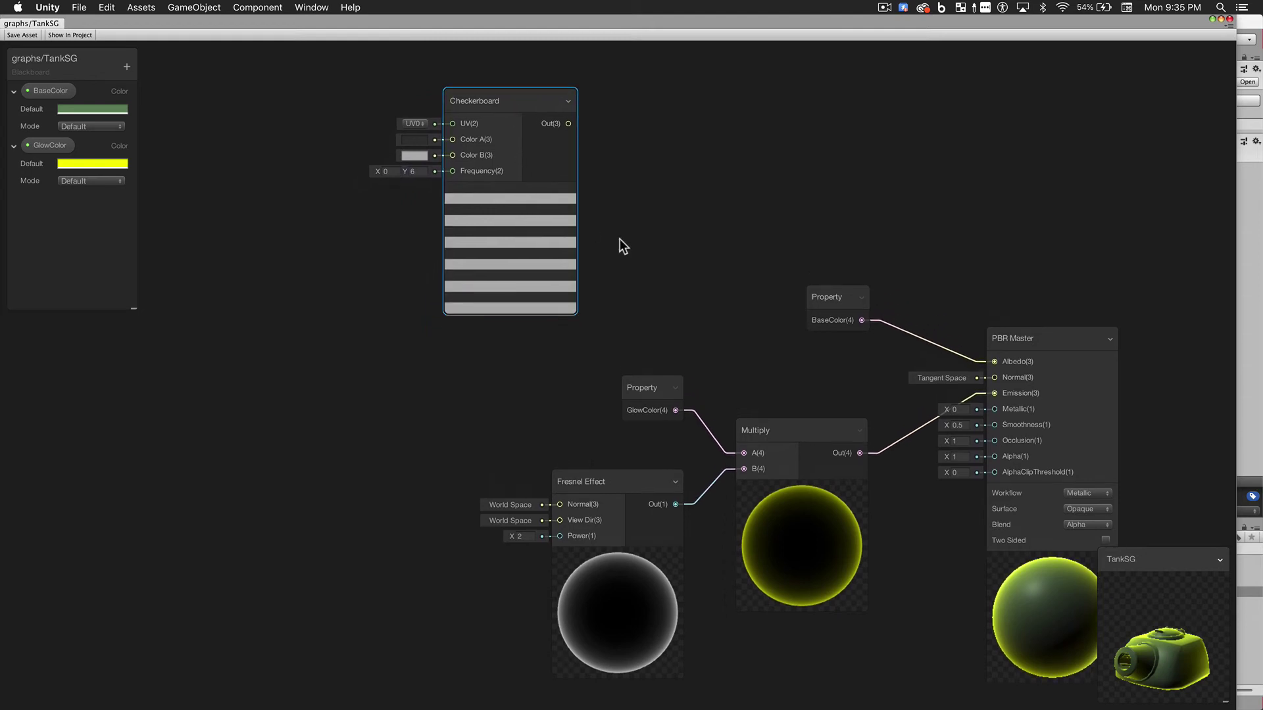
Box-select the GlowColor, Fresnel Effect and Multiply nodes and move them to the lower left.
middle_drag(682, 285, 609, 229)
drag(442, 322, 723, 531)
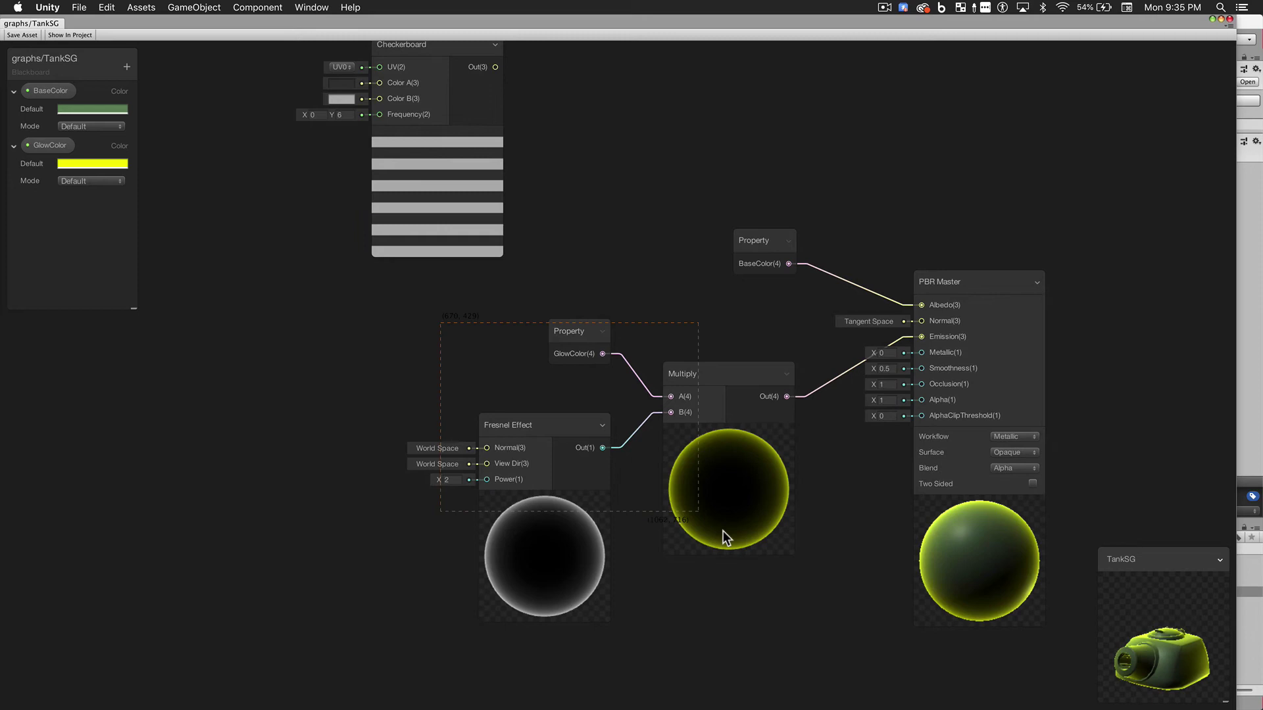
drag(755, 577, 755, 577)
drag(744, 369, 468, 405)
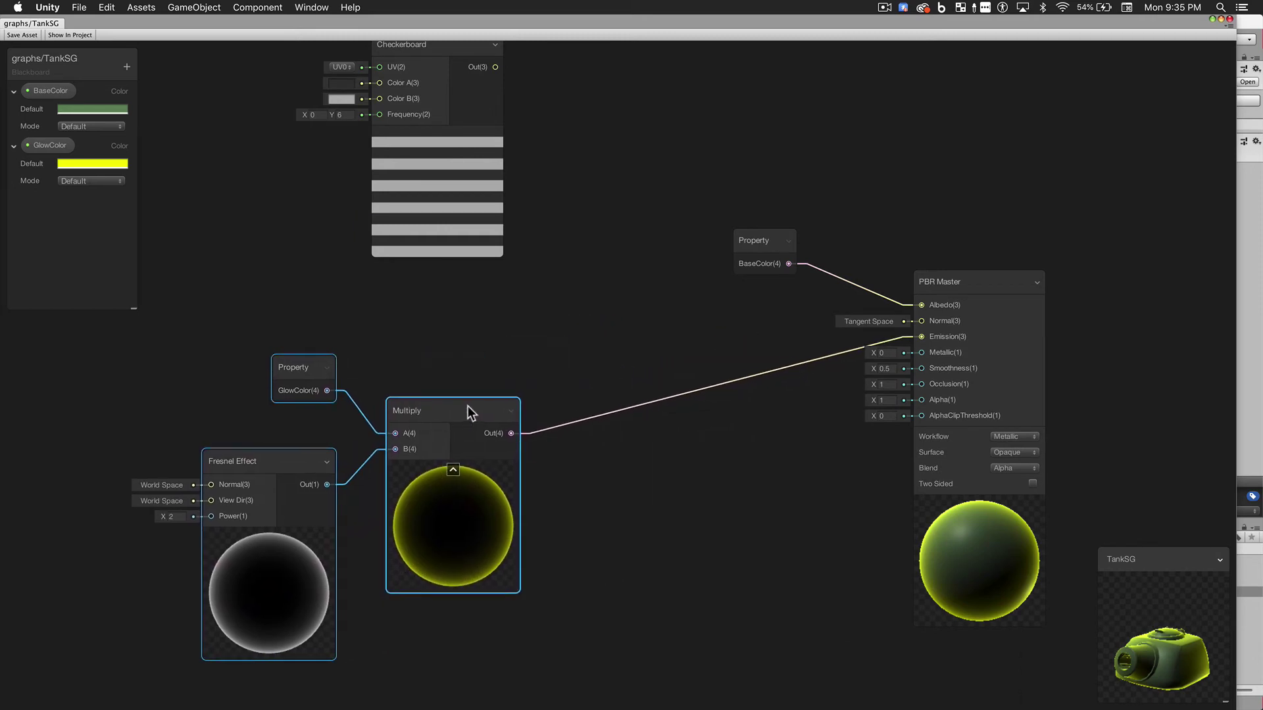
scroll(585, 262, up, 3)
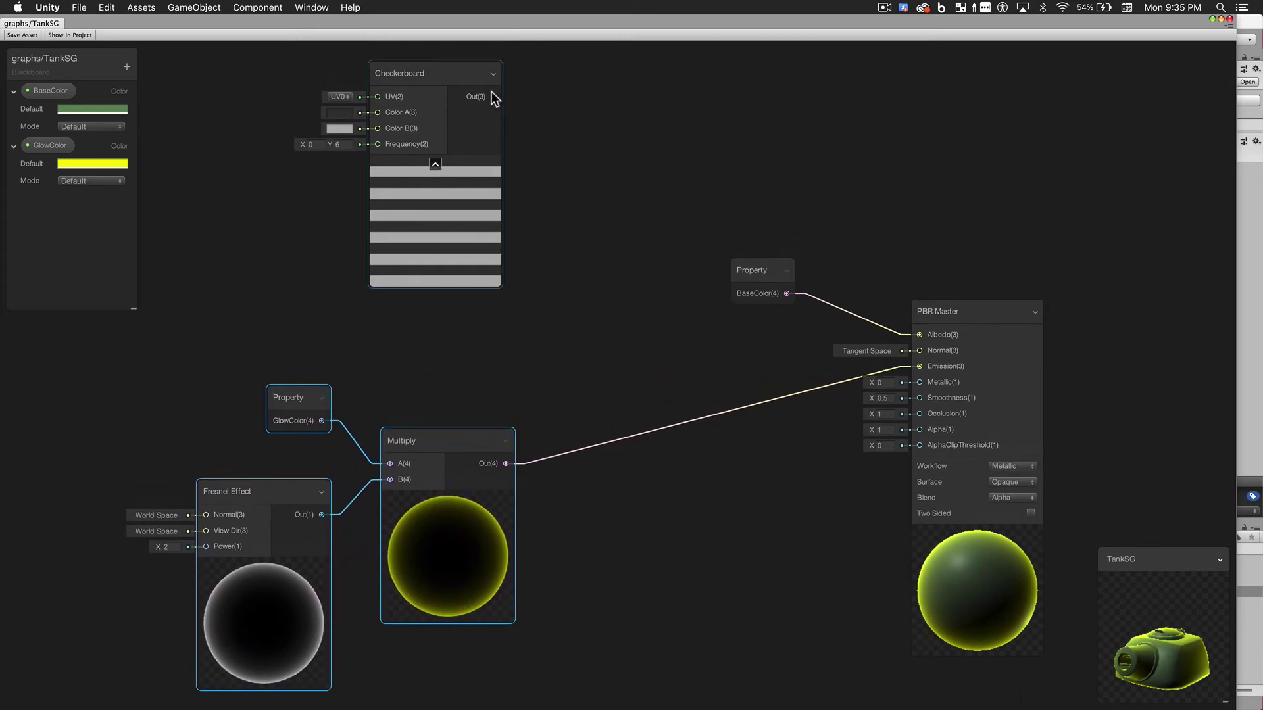
Create a second Multiply from Checkerboard Out, plug the Fresnel glow into B, and output it to Emission.
drag(494, 96, 586, 259)
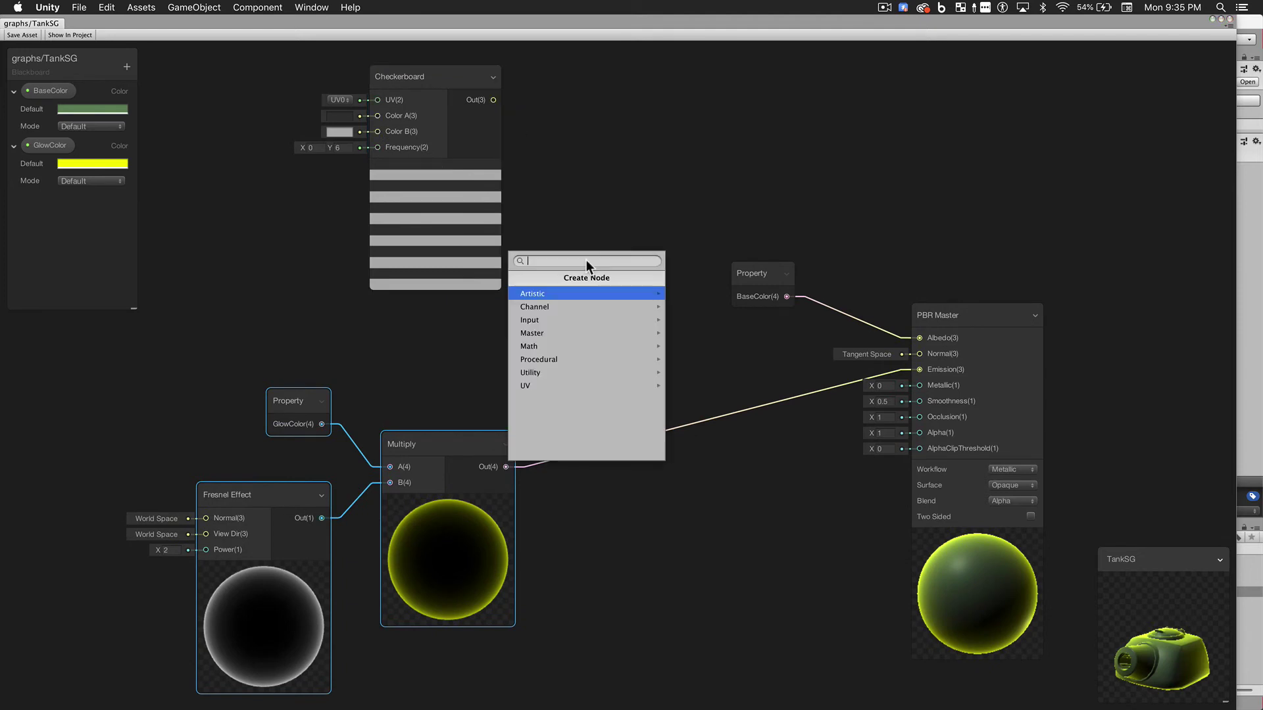
text(mult)
key(Return)
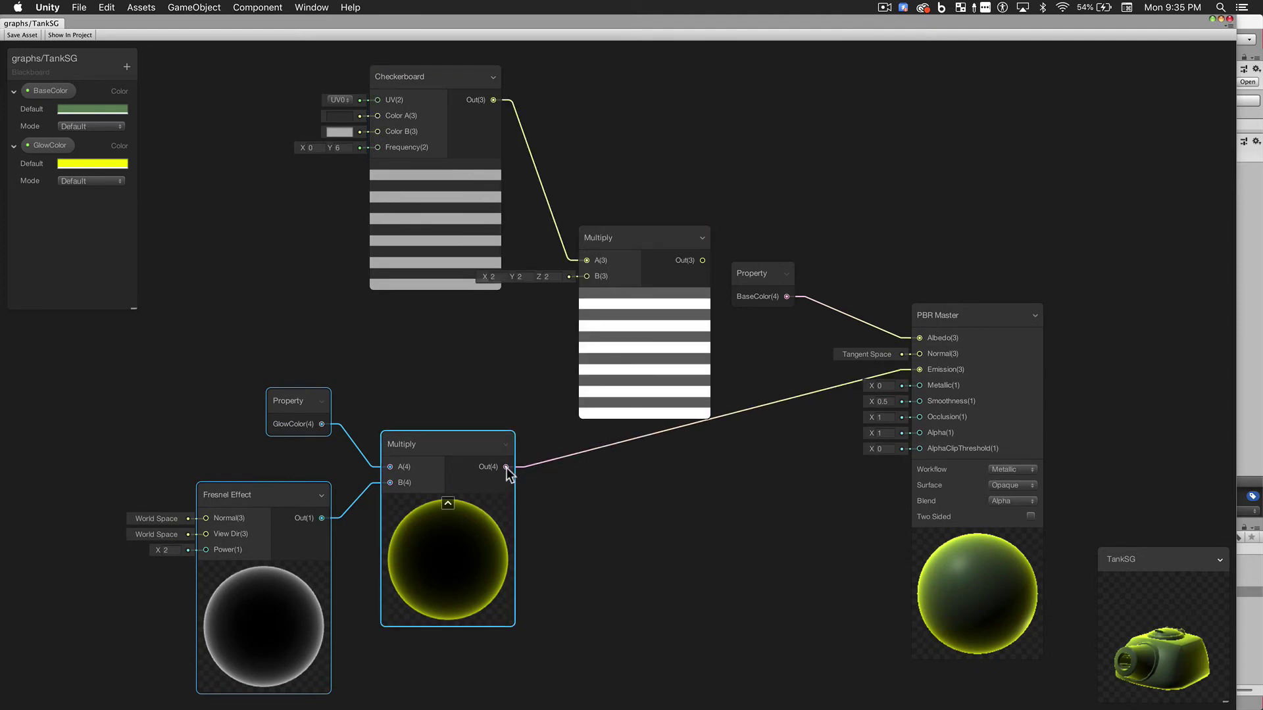
drag(507, 468, 619, 244)
drag(687, 262, 918, 370)
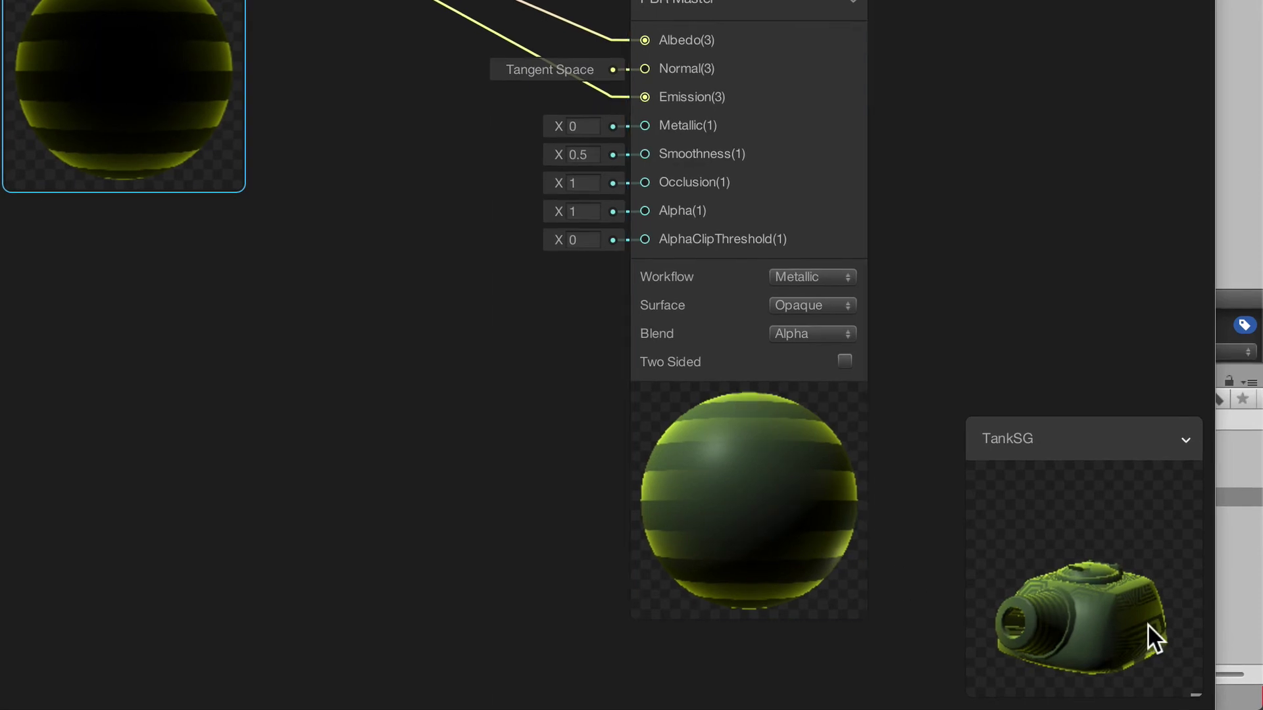
mouse_move(1147, 623)
mouse_down()
mouse_move(1135, 633)
mouse_move(1103, 605)
mouse_move(1033, 609)
mouse_move(1037, 623)
mouse_move(1048, 603)
mouse_move(993, 618)
mouse_move(960, 606)
mouse_move(1145, 624)
mouse_up()
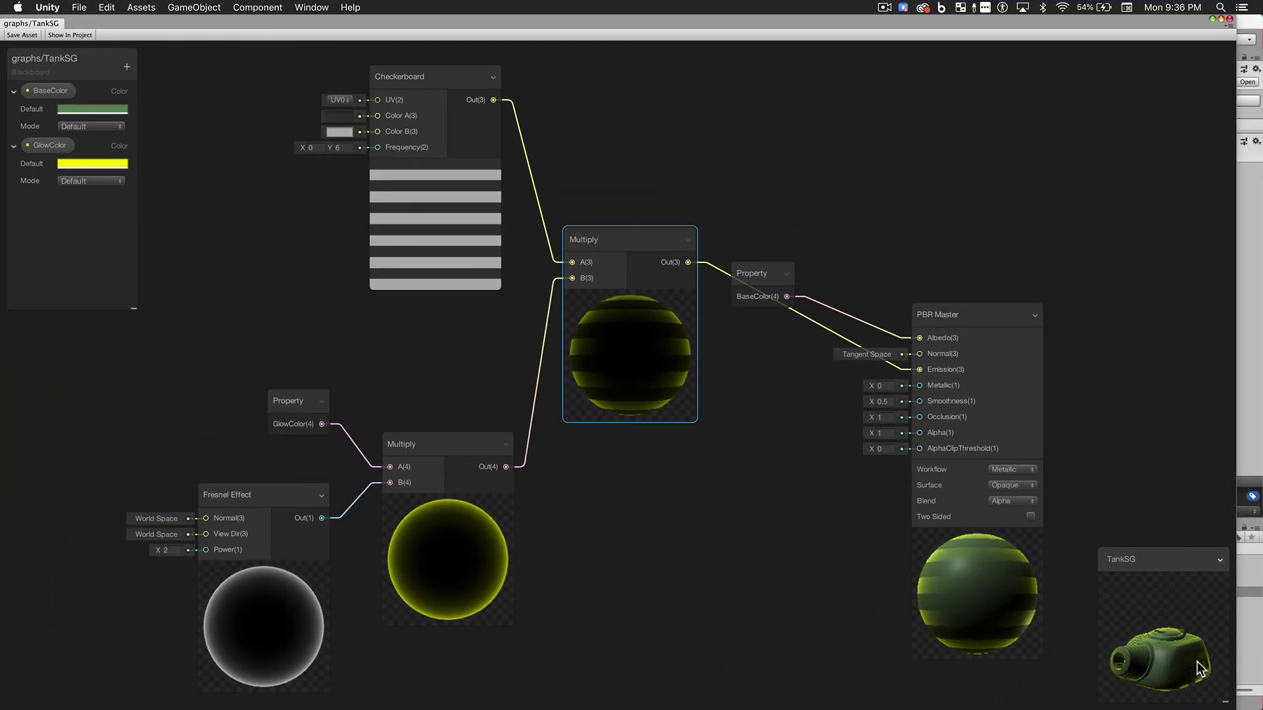
drag(1197, 661, 1180, 657)
middle_drag(168, 392, 320, 420)
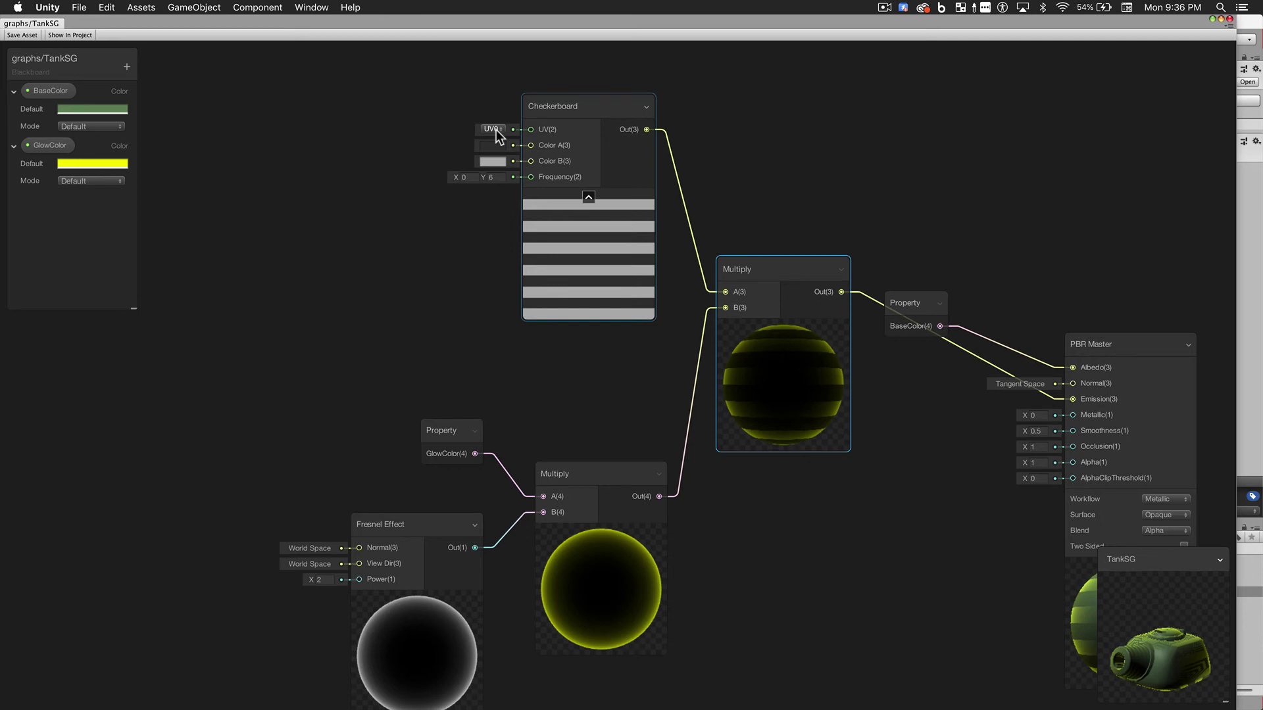
Add an Input > Geometry > Position node left of the Checkerboard.
right_click(249, 112)
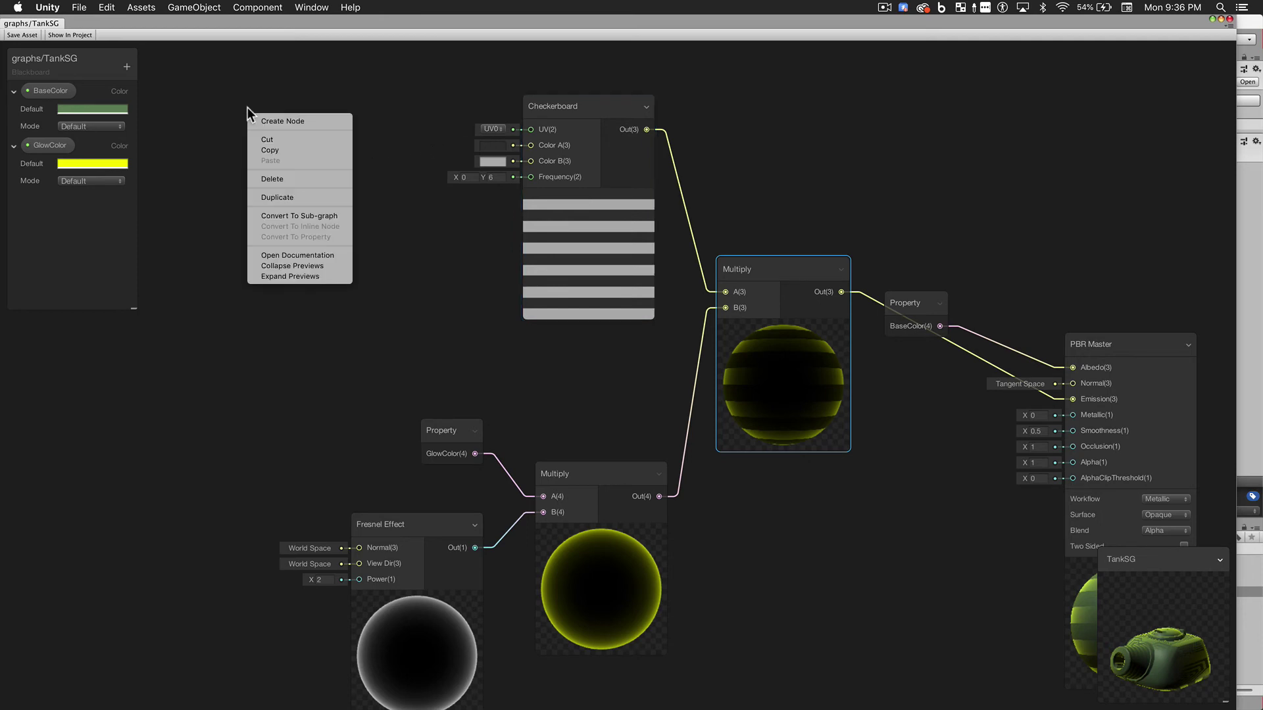
click(321, 120)
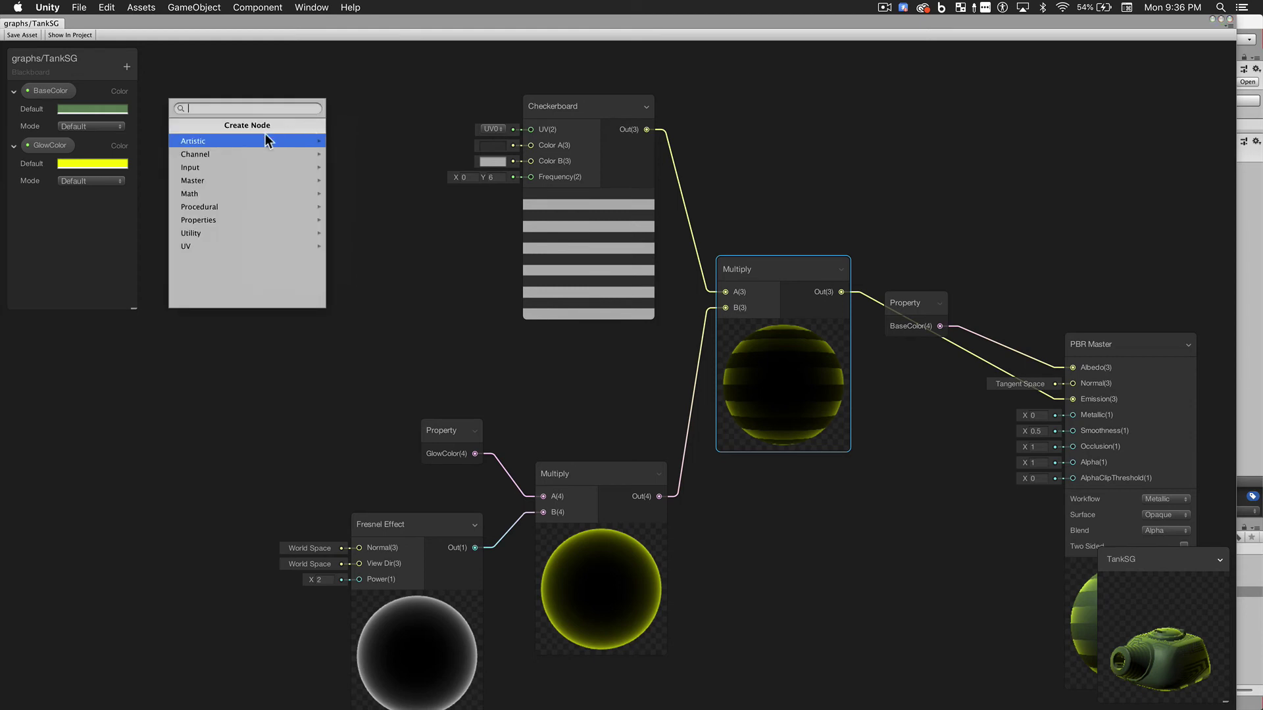
click(236, 167)
click(220, 155)
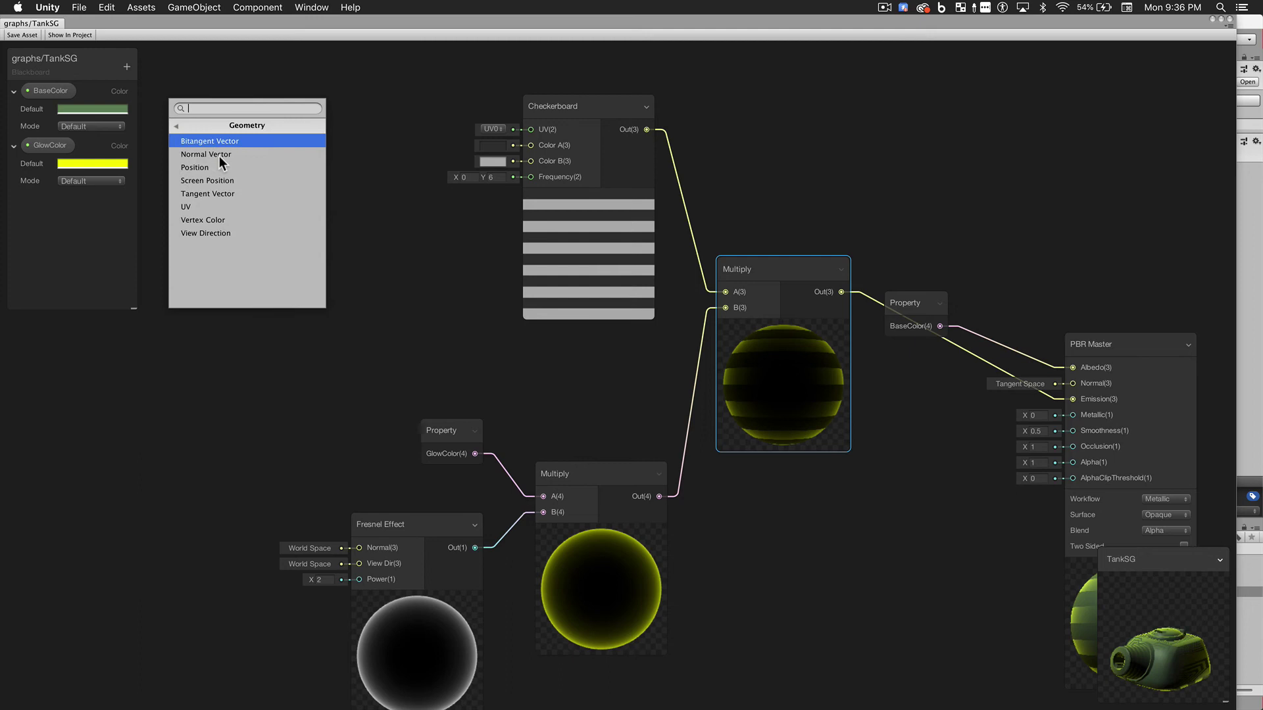
click(207, 166)
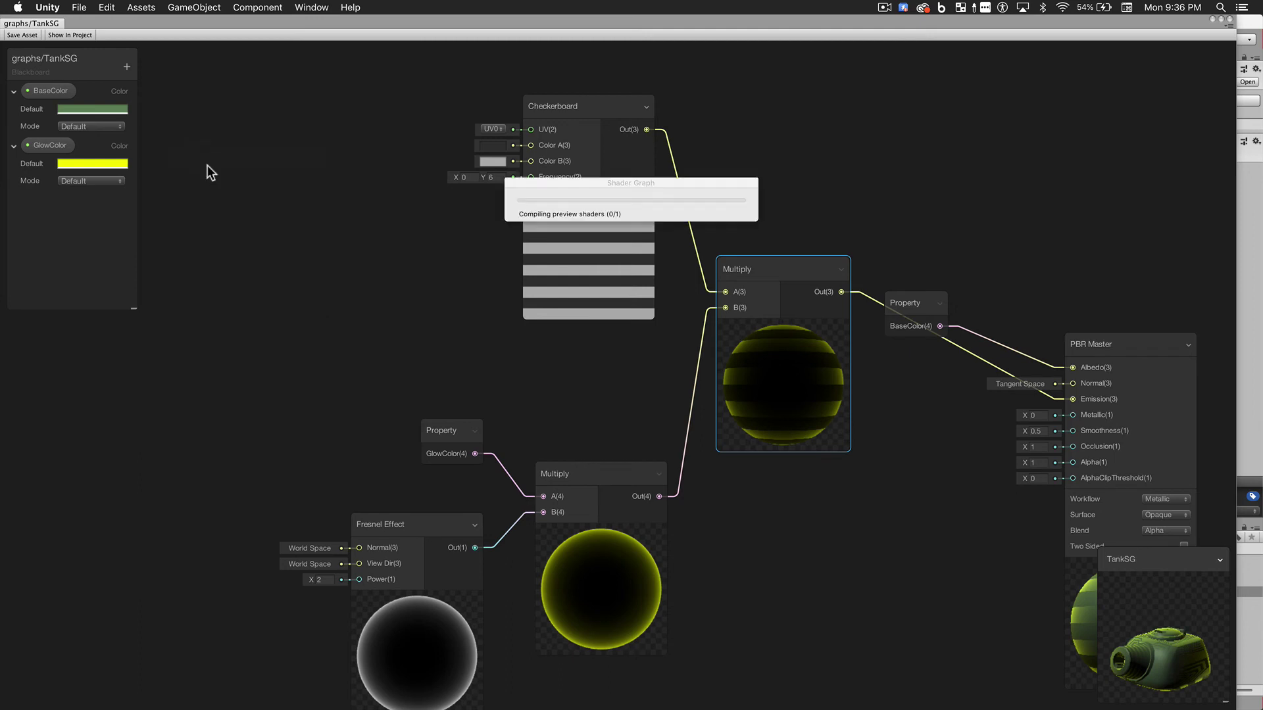
drag(168, 47, 278, 138)
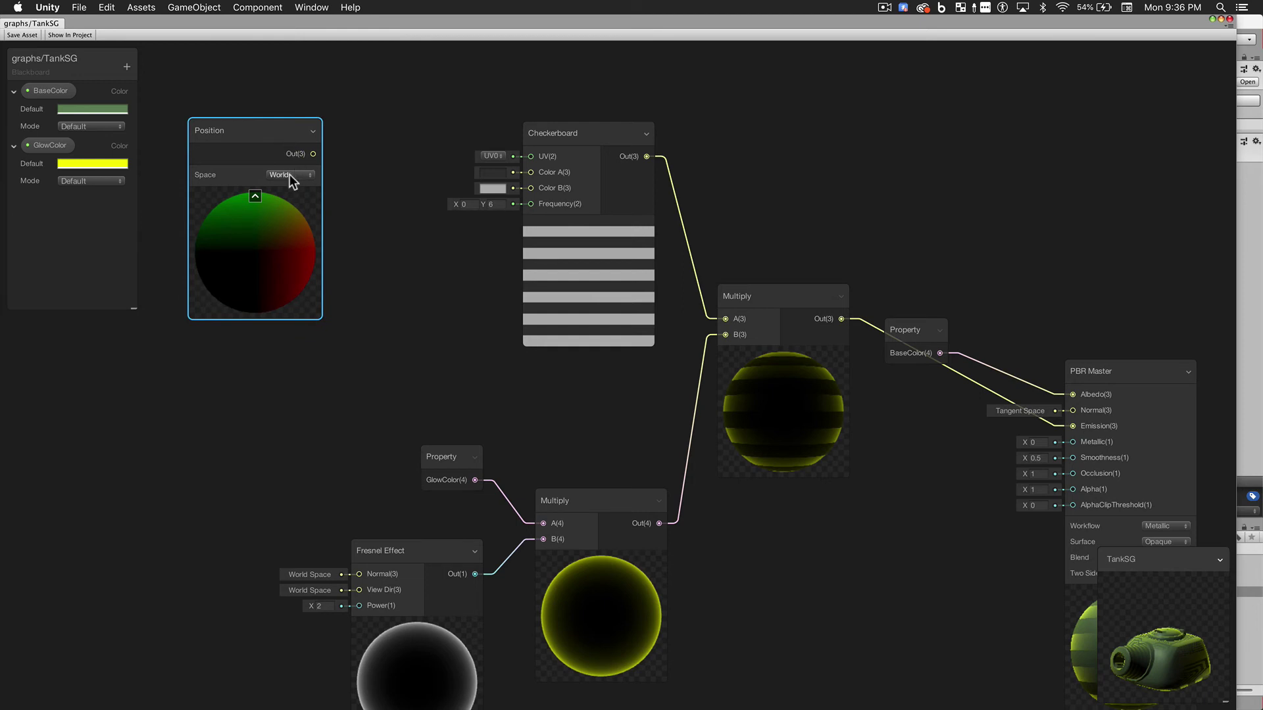
Wire Position Out into the Checkerboard UV and lower the Shader Graph window to reveal the scene.
drag(313, 154, 532, 157)
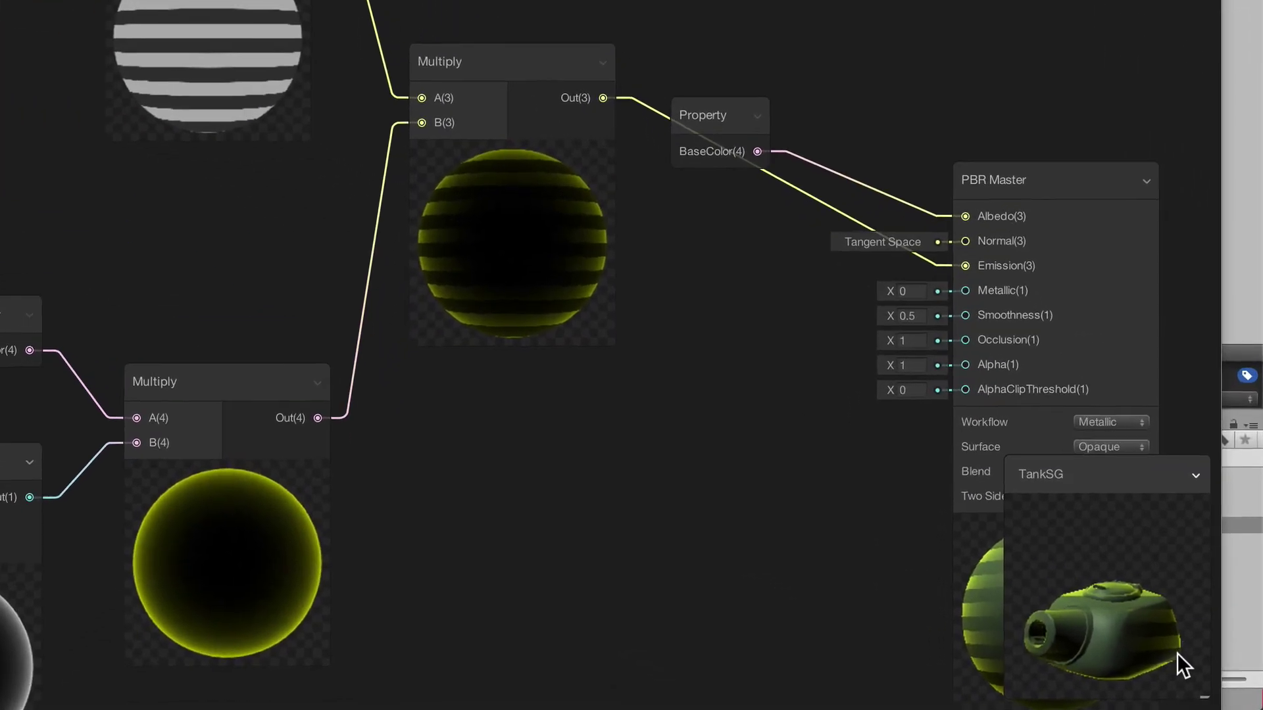
drag(1204, 670, 1044, 631)
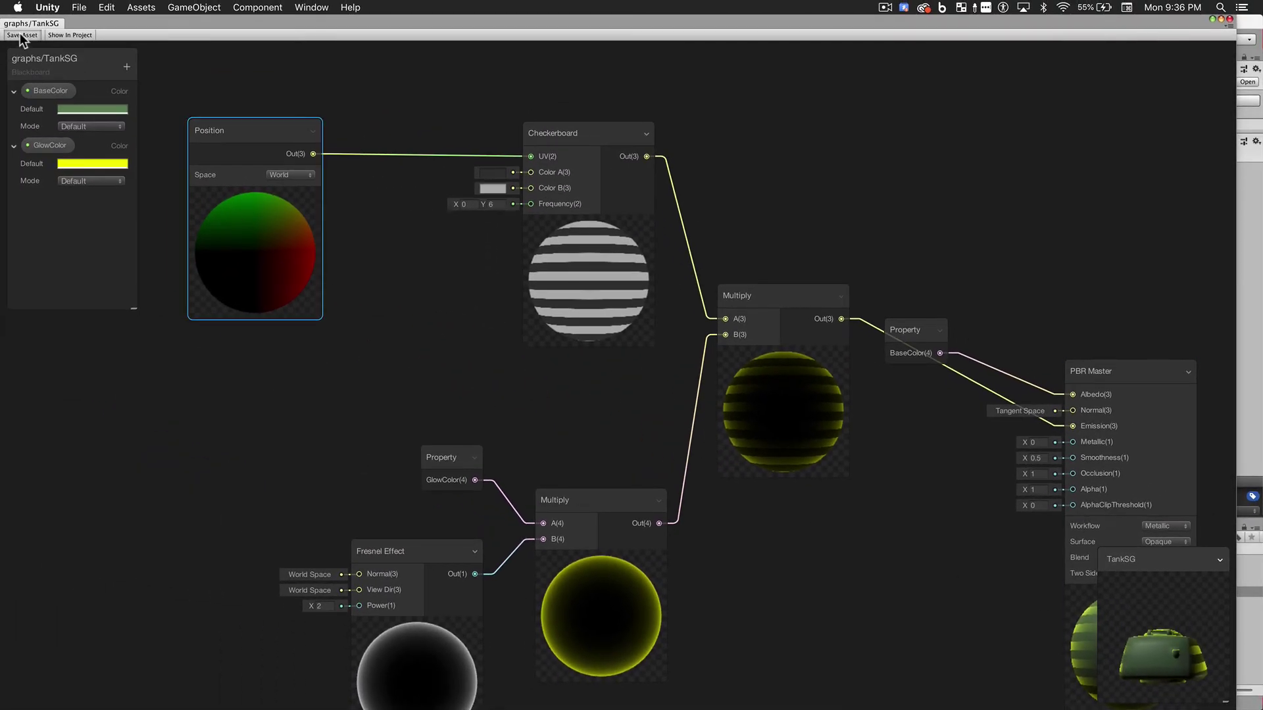
drag(147, 21, 136, 492)
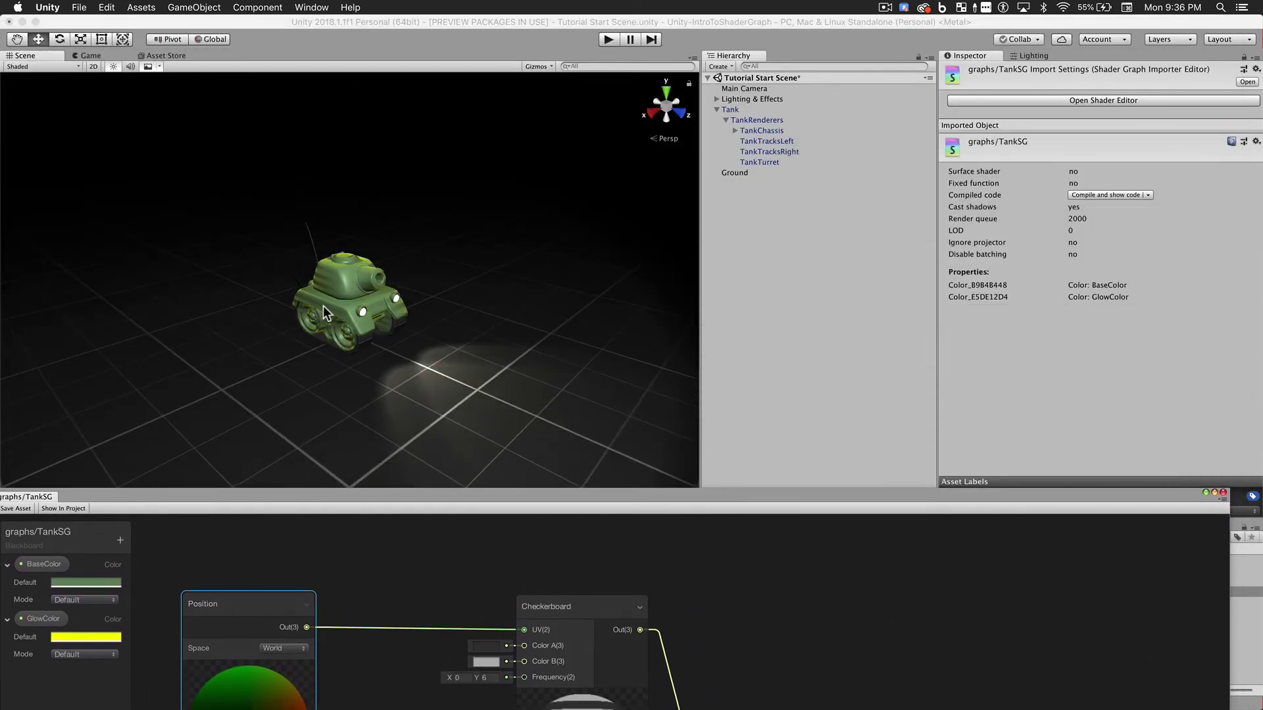
Rotate the tank slightly around its vertical axis to Y 5.98.
click(367, 276)
key(e)
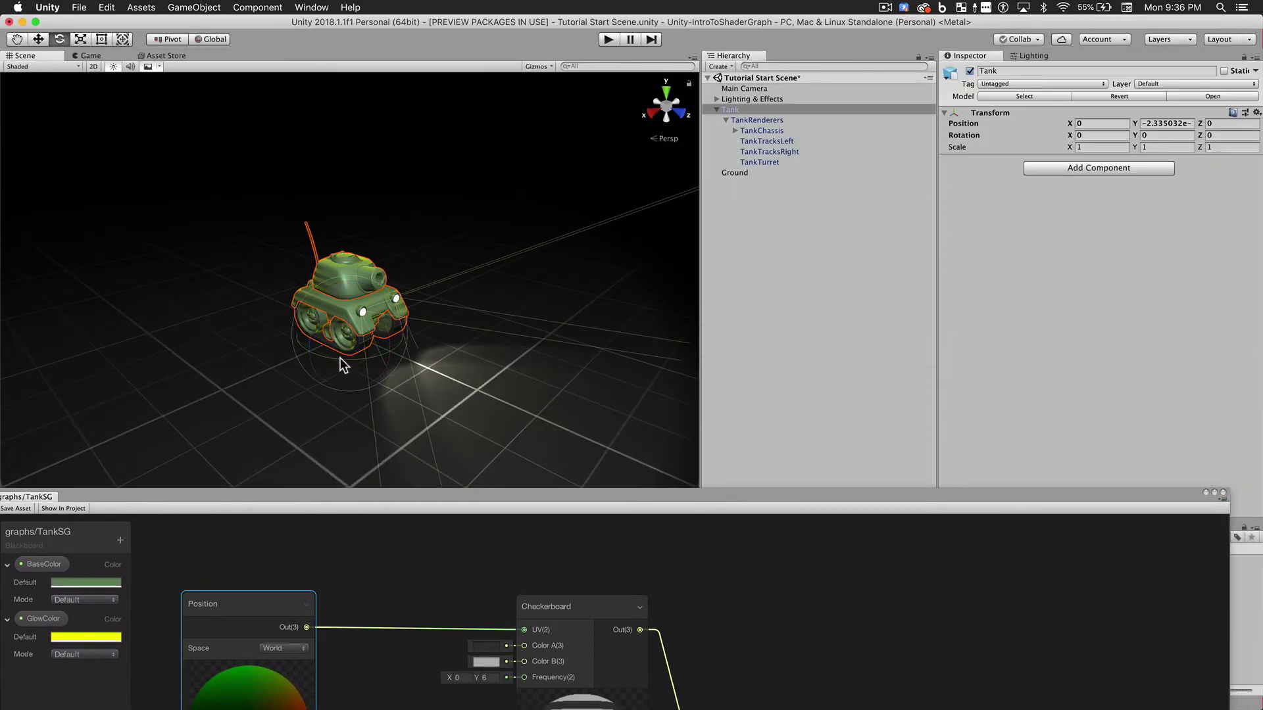
mouse_move(341, 357)
mouse_down()
mouse_move(571, 342)
mouse_move(332, 357)
mouse_up()
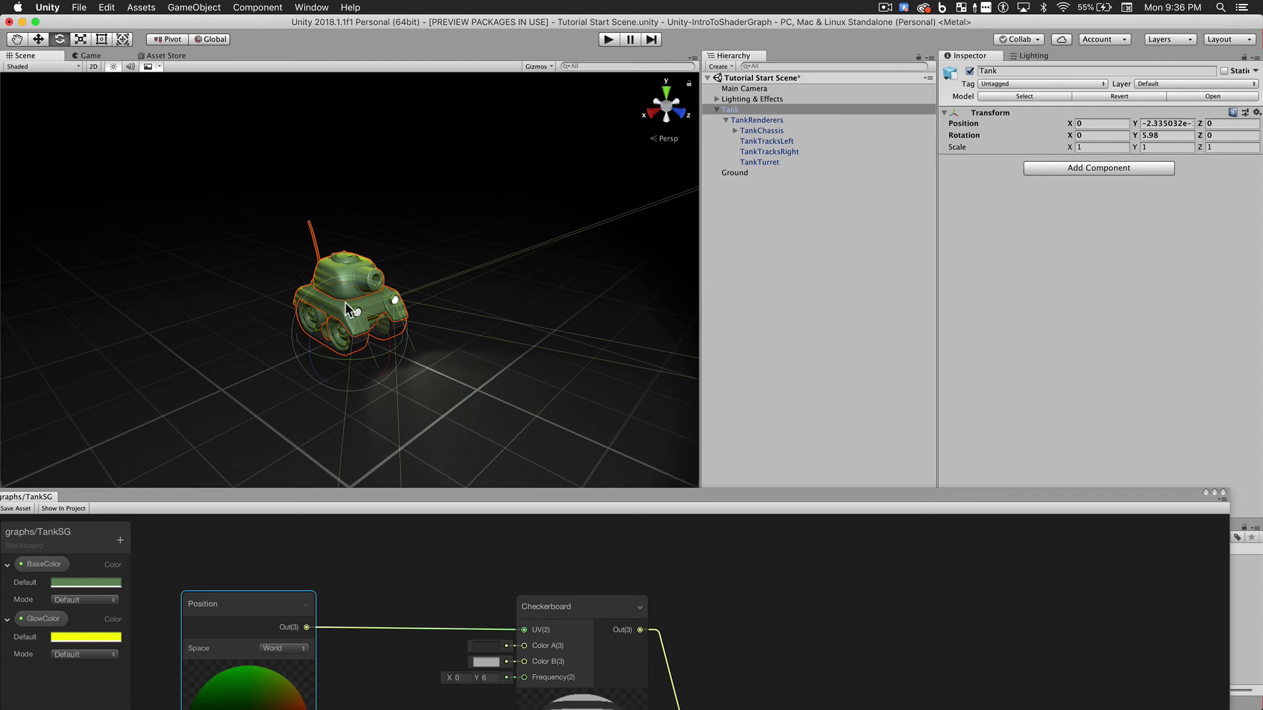
Raise the tank to test the world stripes, then restore the Shader Graph window over the scene.
key(w)
mouse_move(349, 286)
mouse_down()
mouse_move(354, 242)
mouse_move(347, 281)
mouse_up()
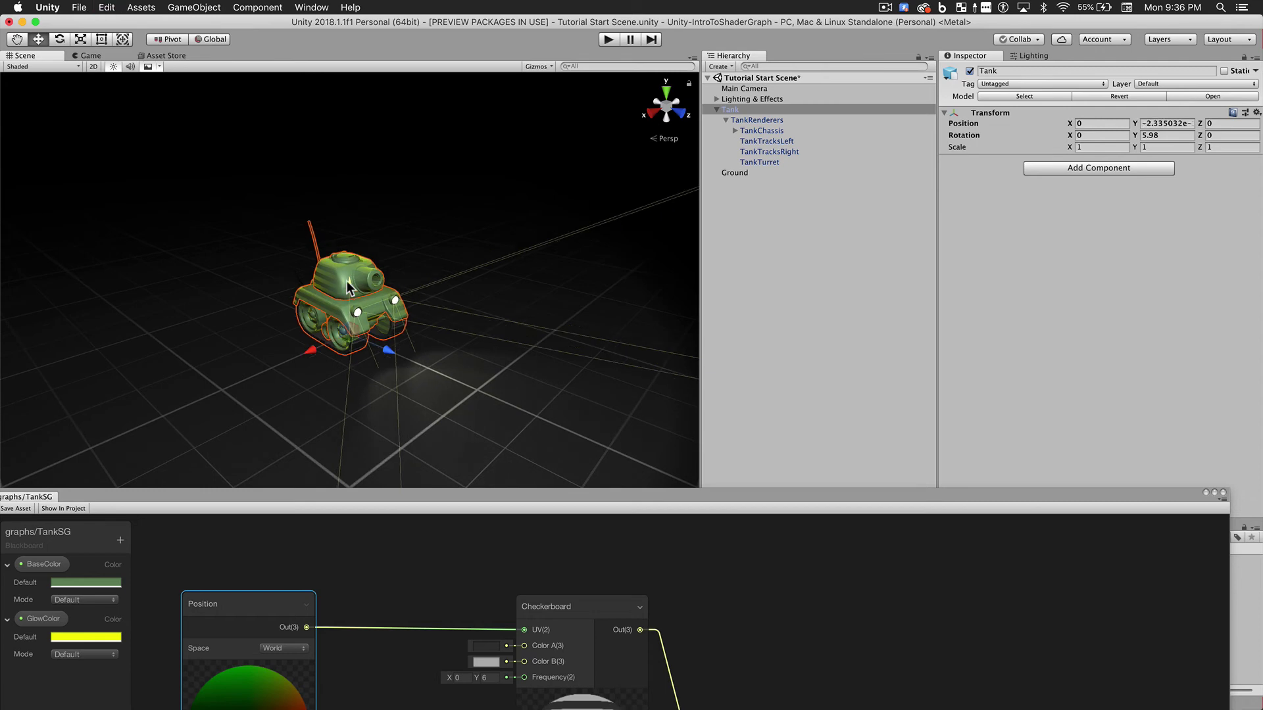
drag(367, 495, 378, 11)
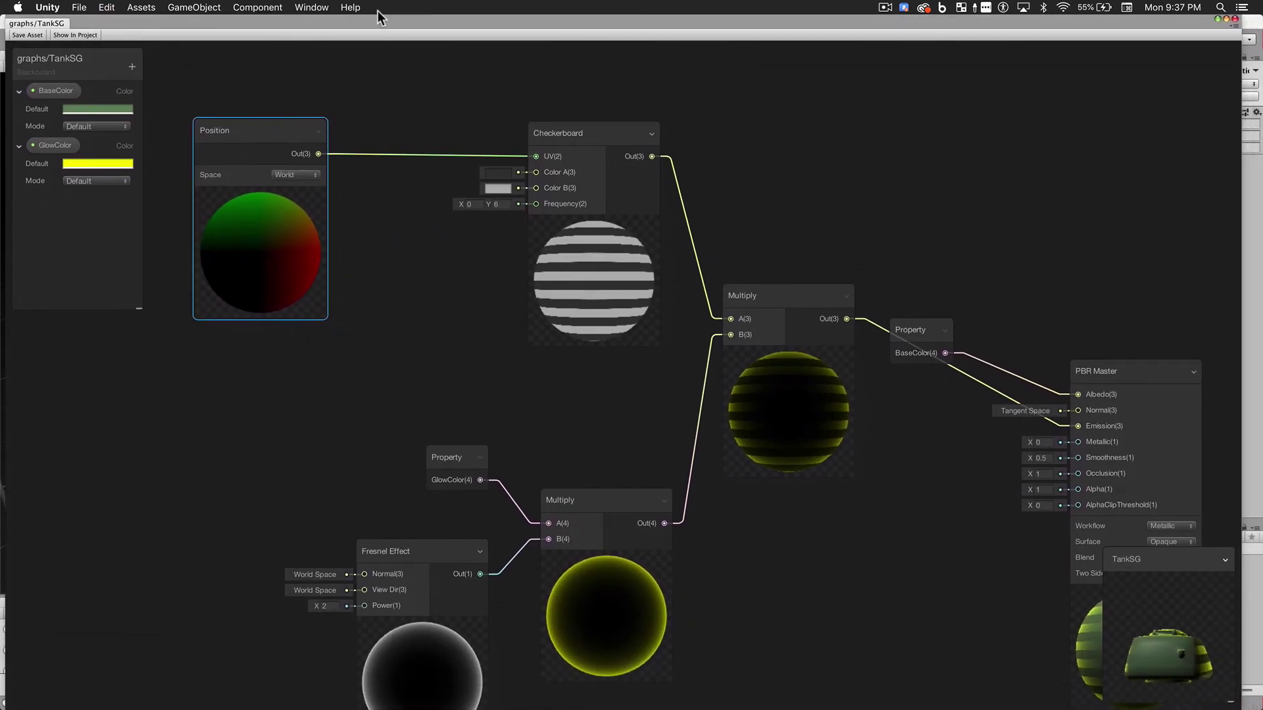
Switch the Position node's Space from World to Object and check the tank preview.
click(305, 174)
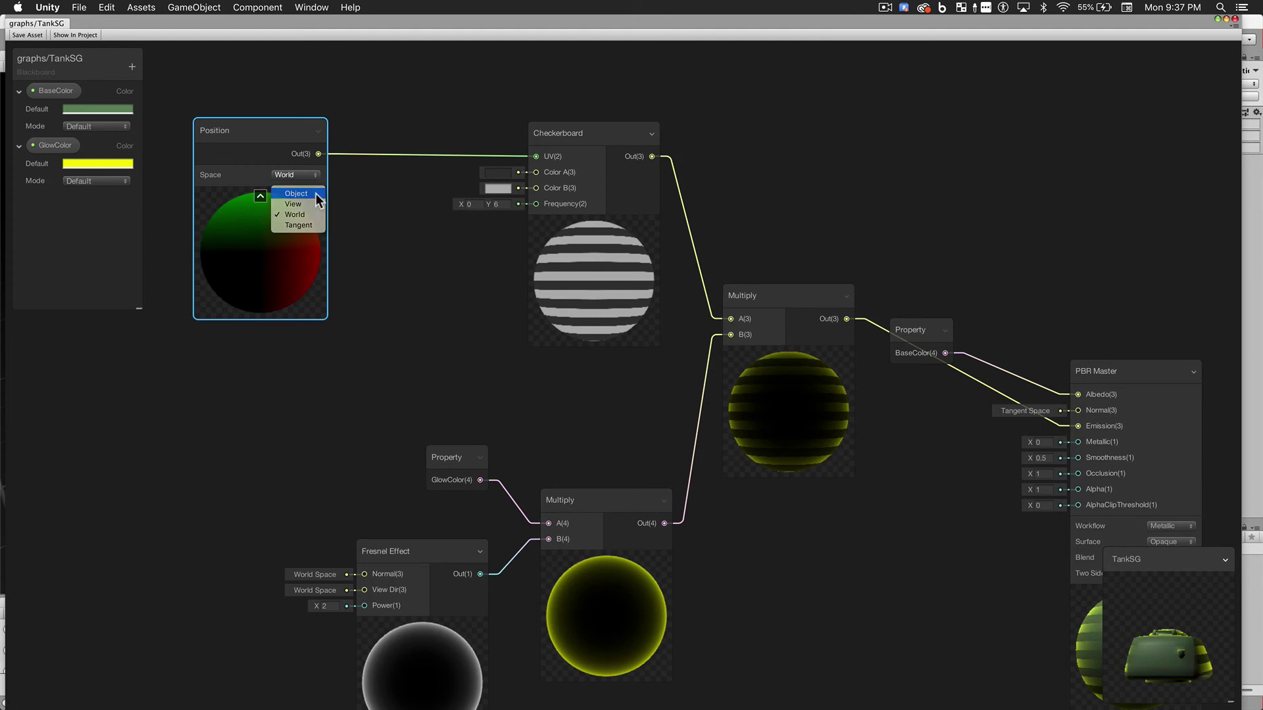
click(315, 193)
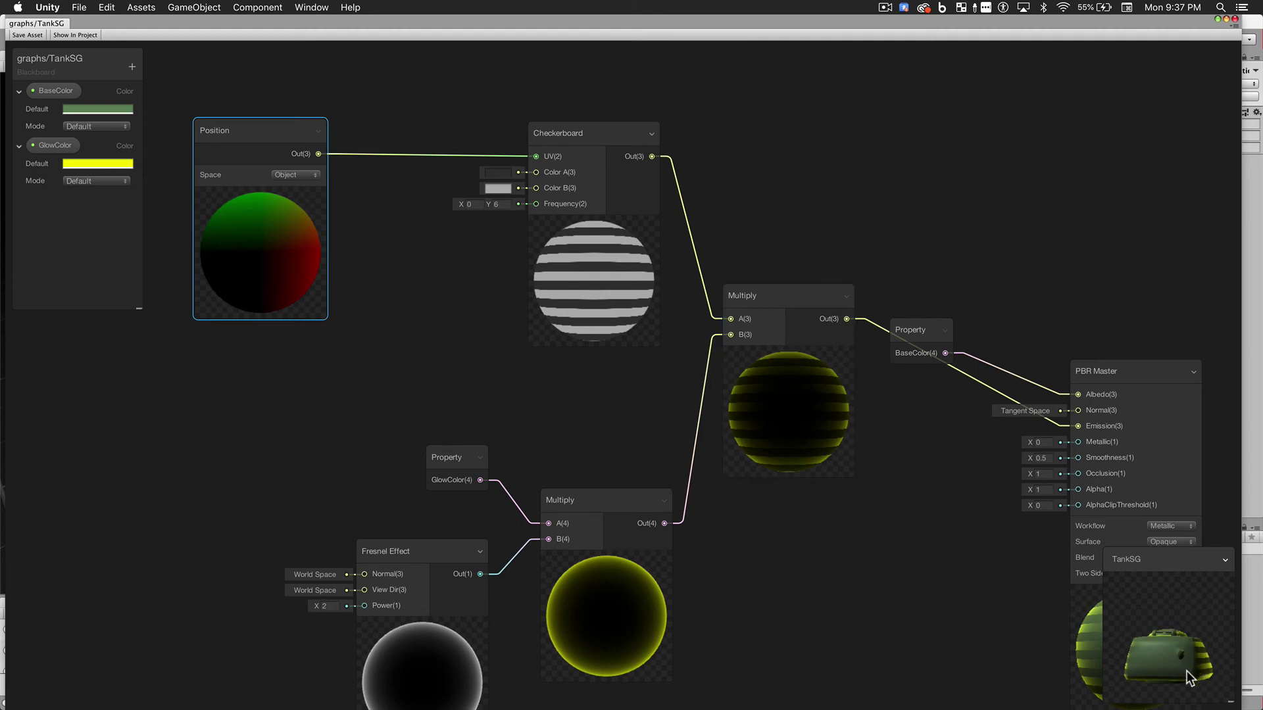
drag(1187, 671, 1108, 651)
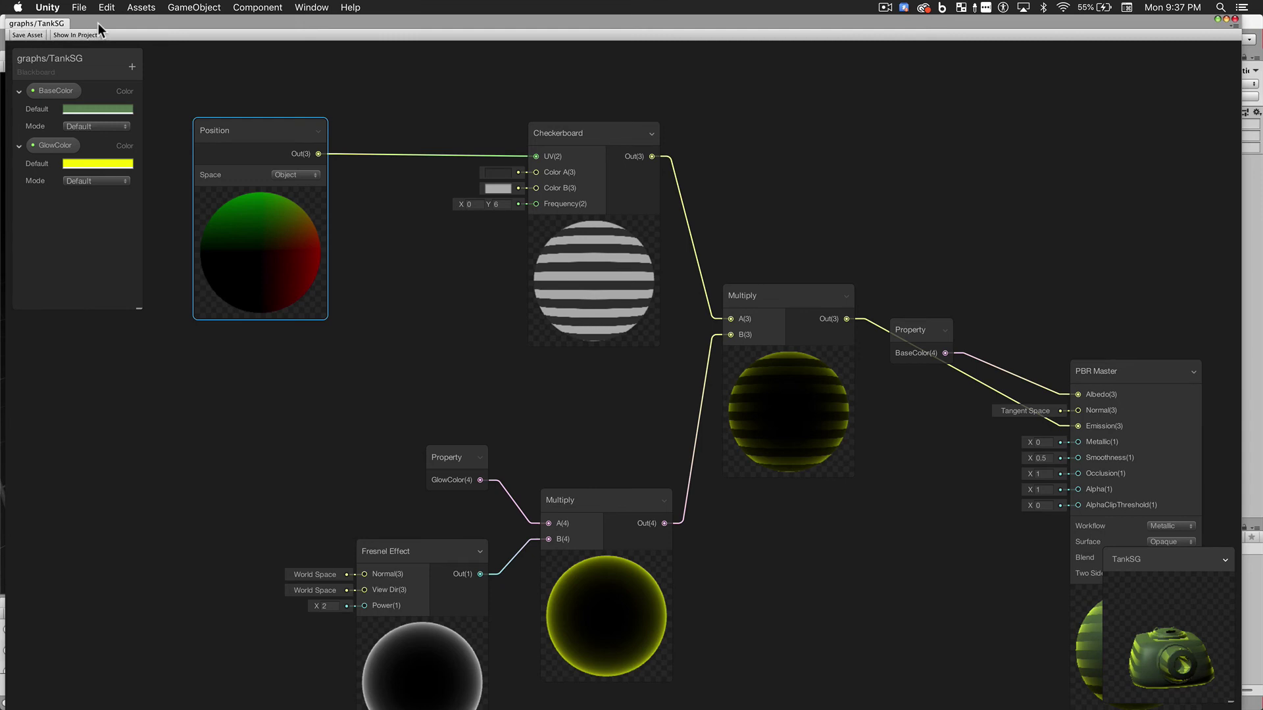
Test that the stripes follow the tank when raised, undo the move, and restore the graph editor.
drag(98, 22, 79, 444)
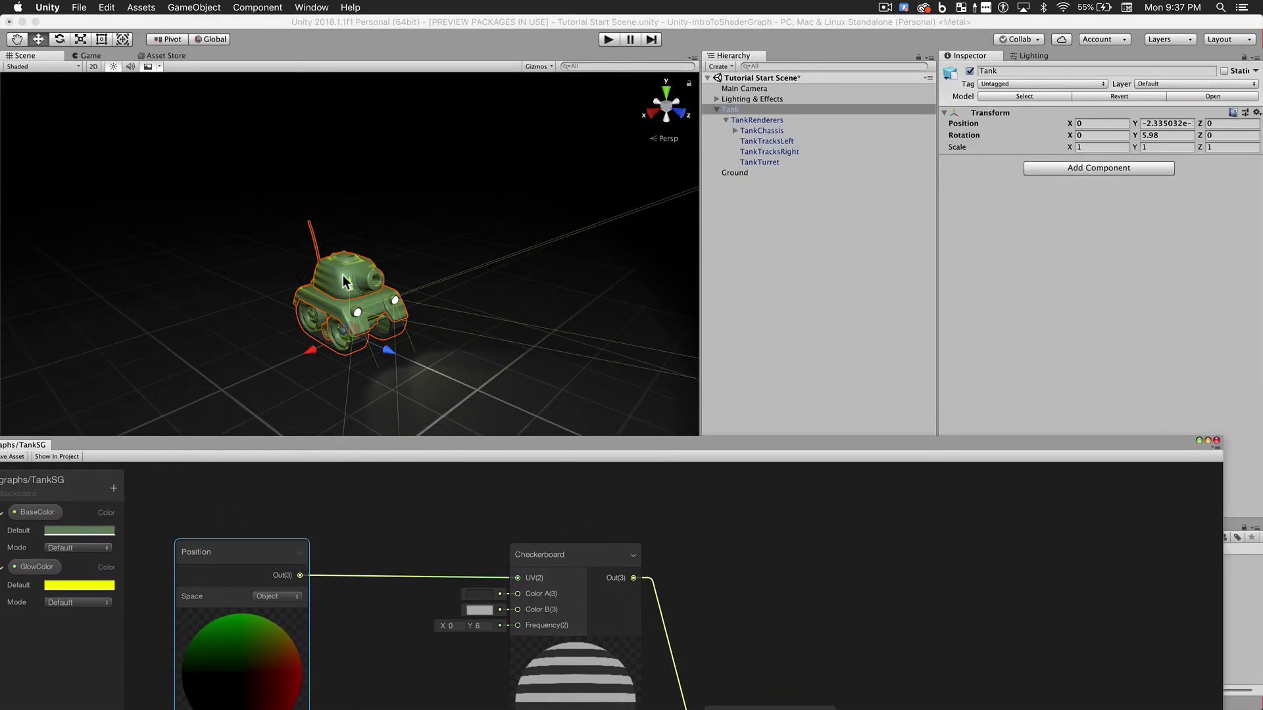
drag(342, 283, 355, 250)
key(super+z)
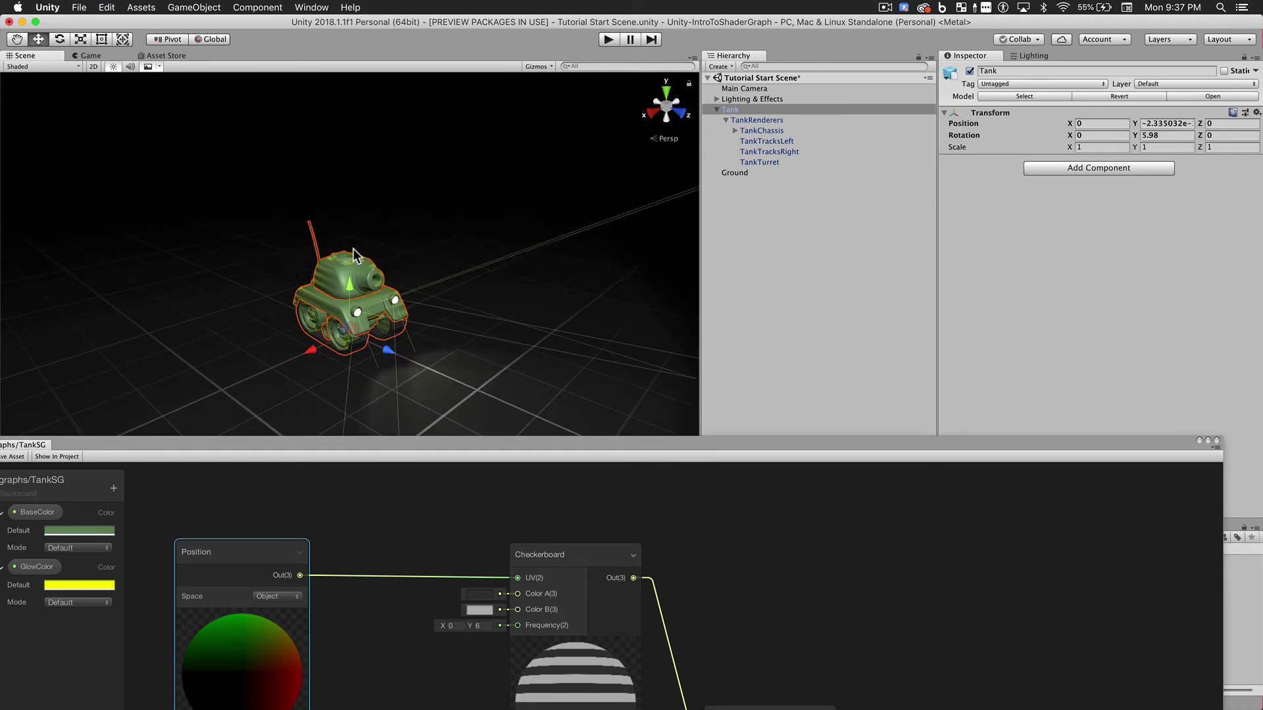
drag(410, 447, 424, 27)
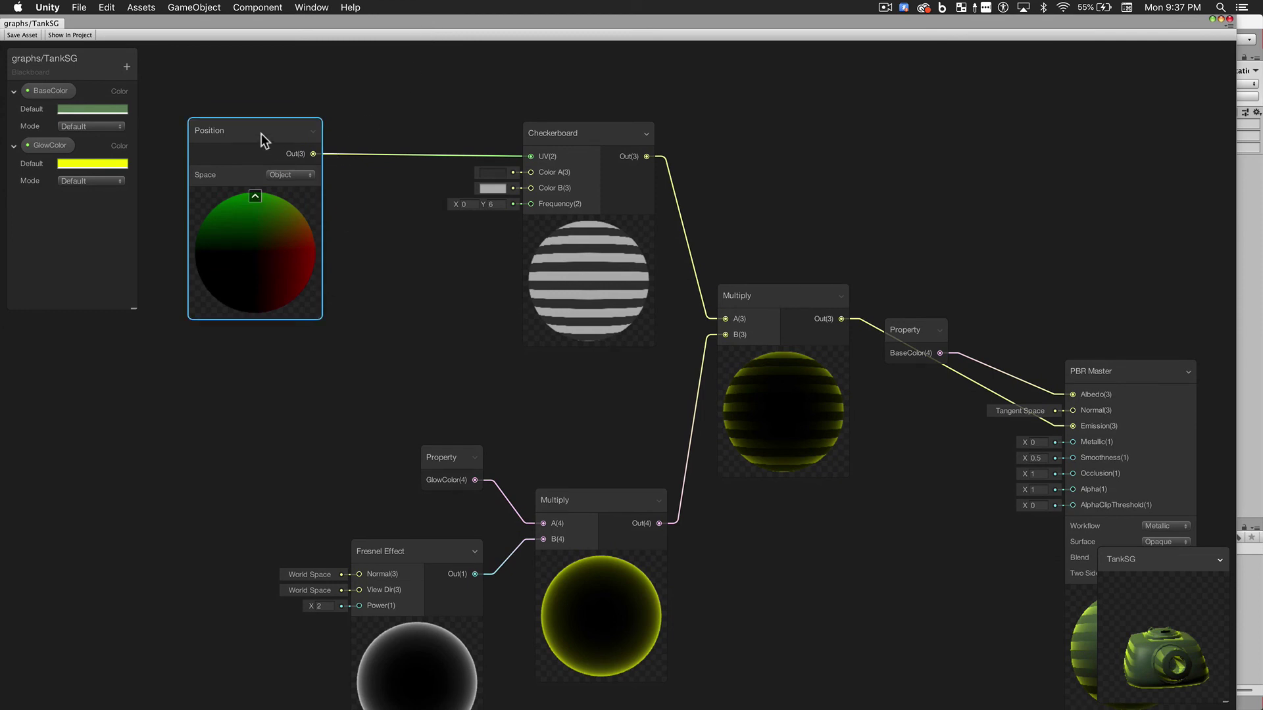
Collapse the previews on the Position node and the GlowColor–Fresnel Multiply node, panning the canvas.
click(255, 195)
middle_drag(401, 341, 369, 294)
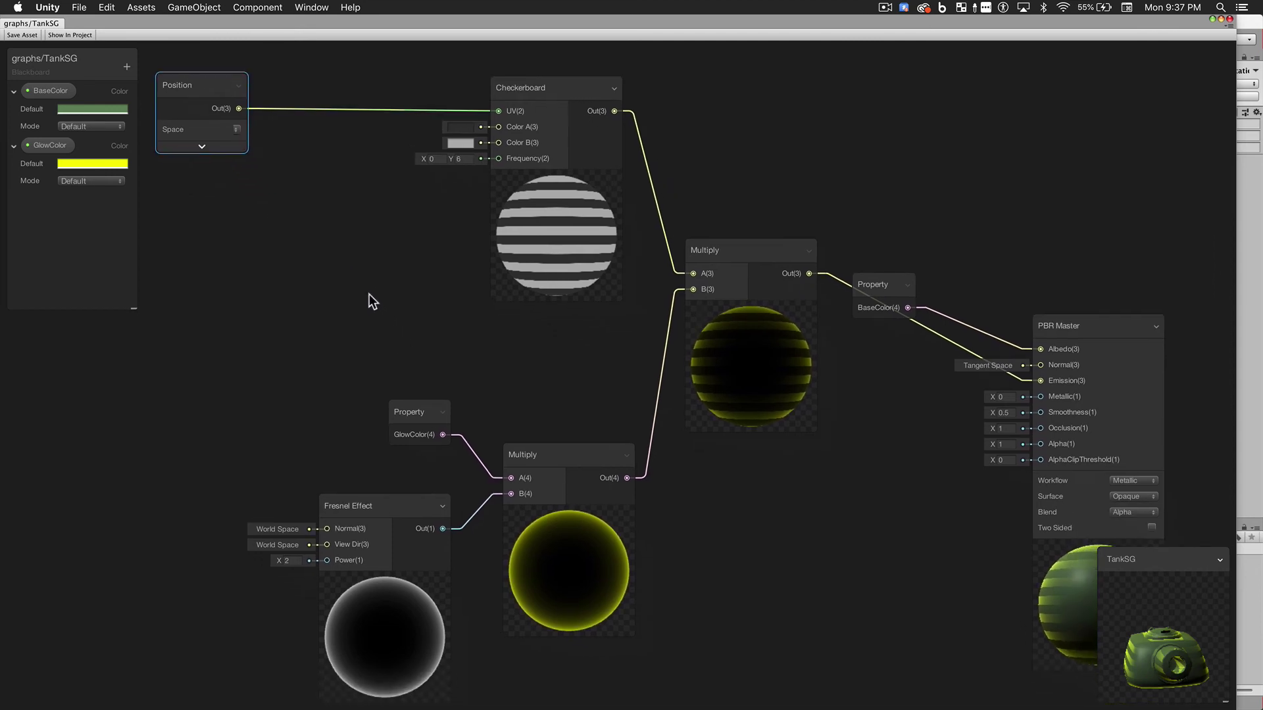
click(563, 507)
drag(411, 503, 405, 500)
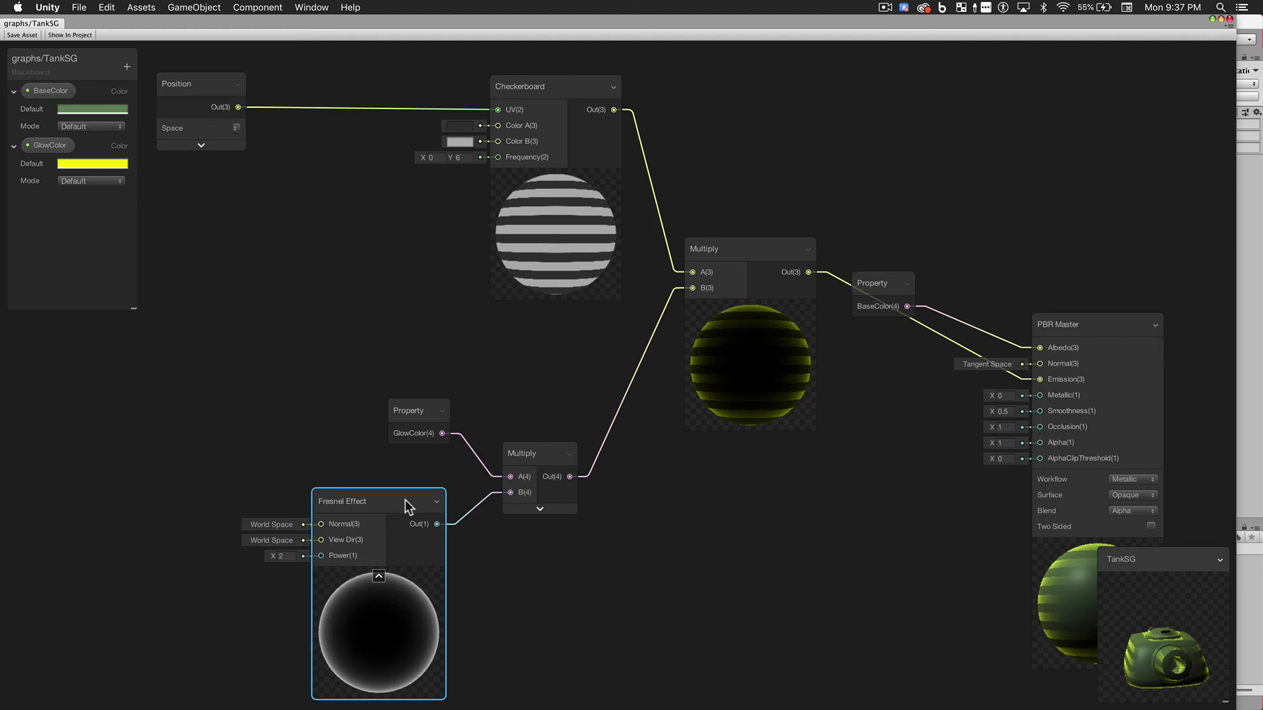
middle_drag(263, 255, 429, 294)
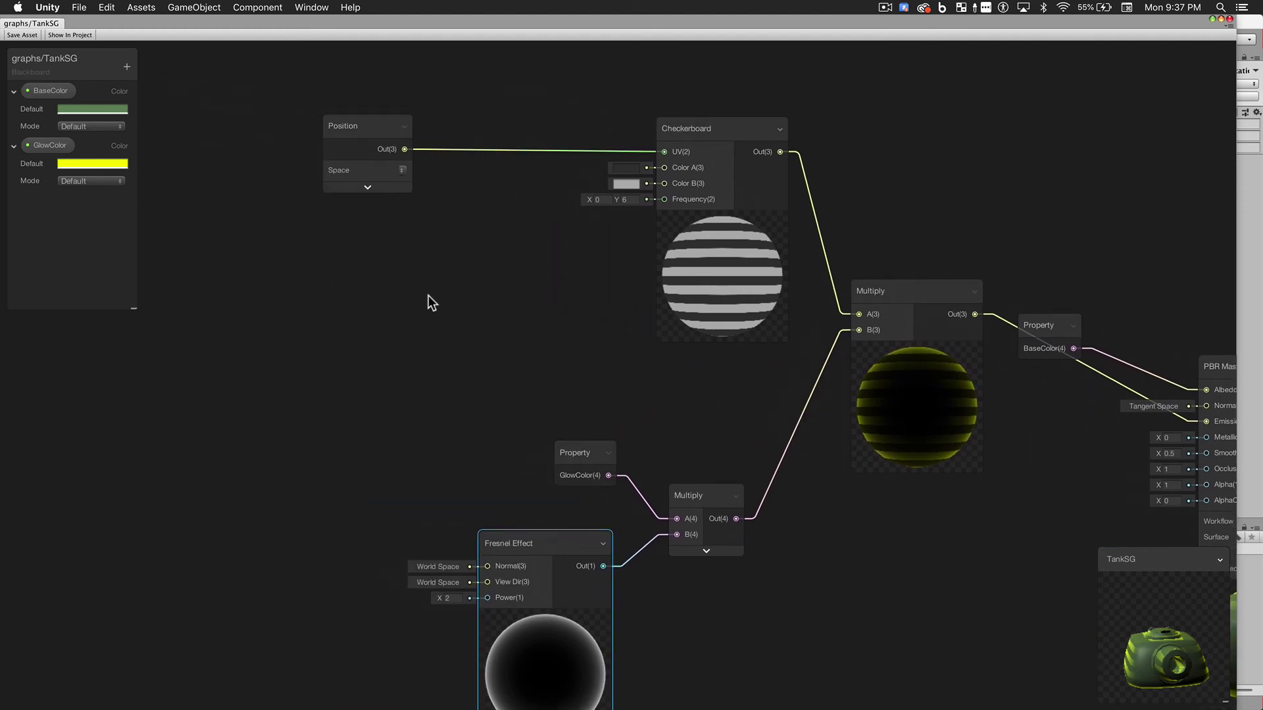
Add a Time node and place it near the Position node.
right_click(318, 269)
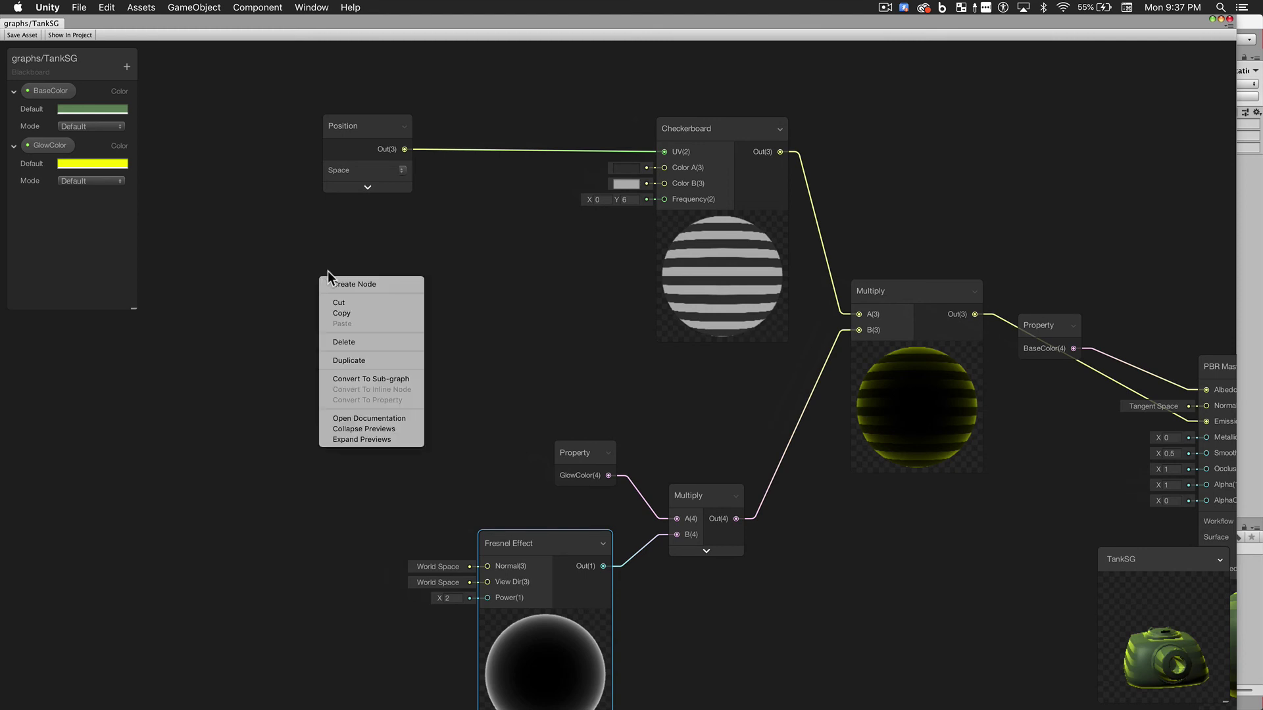
click(349, 283)
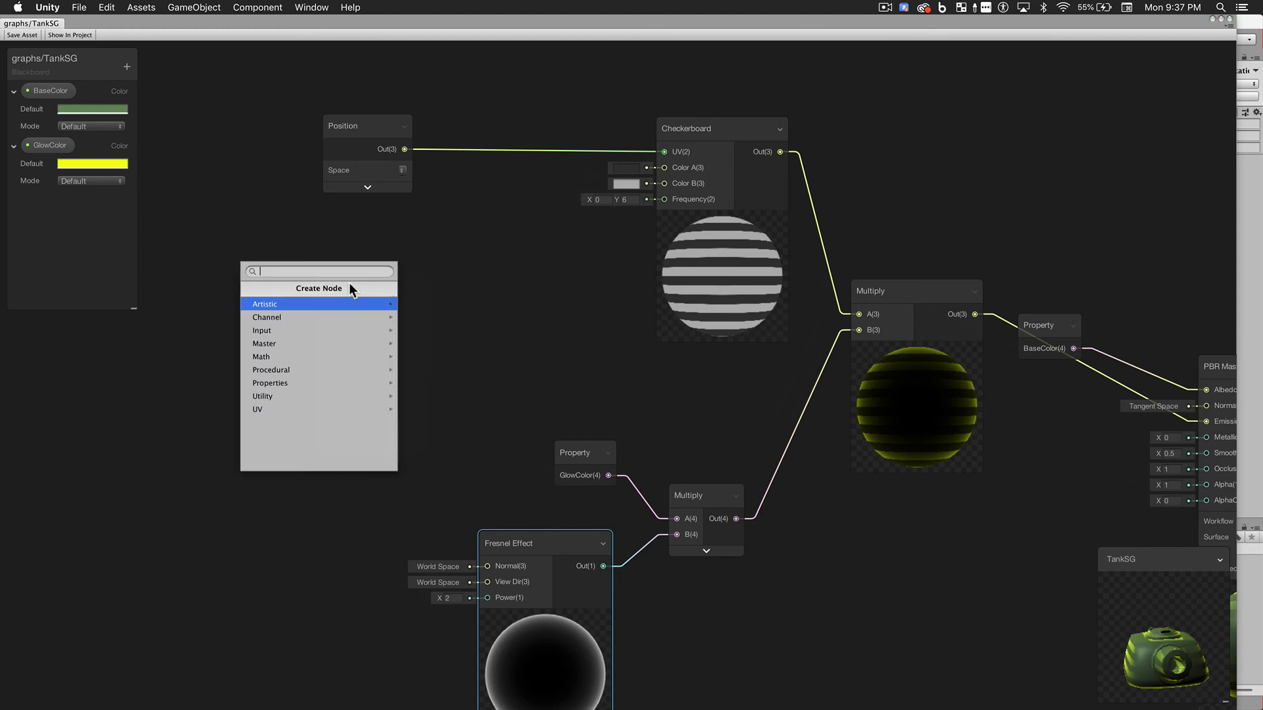
text(time)
click(318, 303)
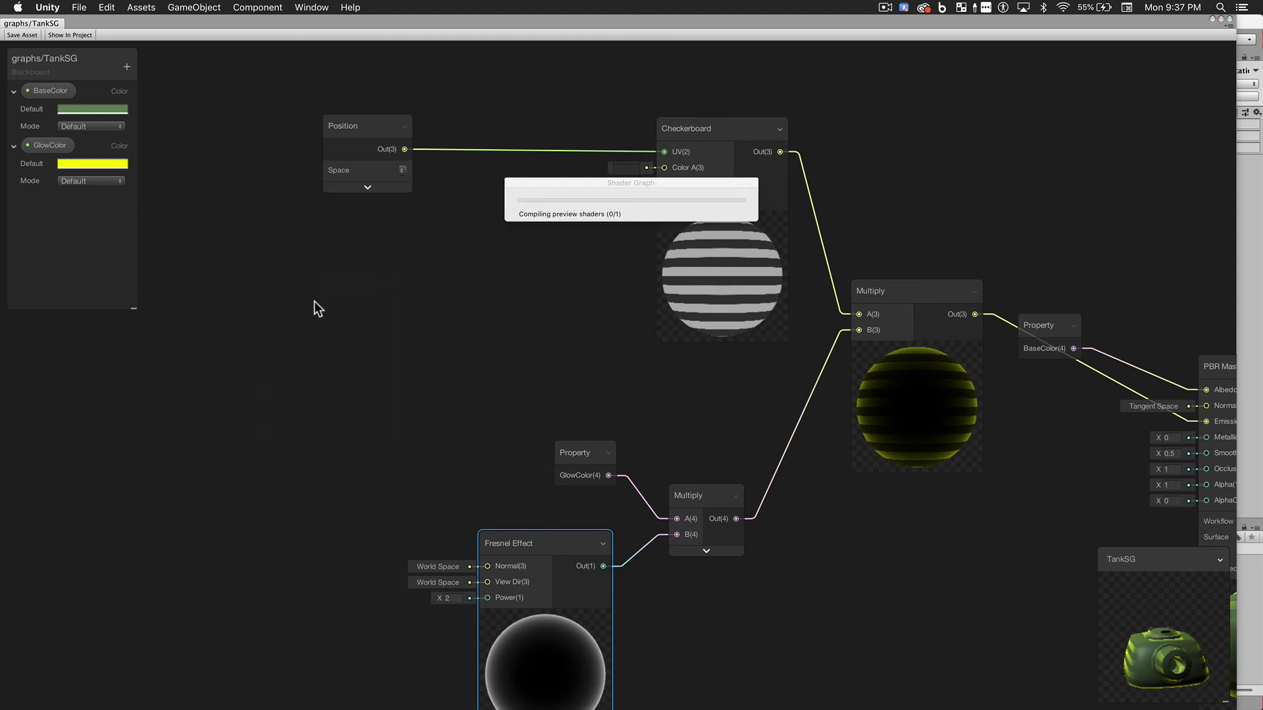
middle_drag(187, 101, 230, 141)
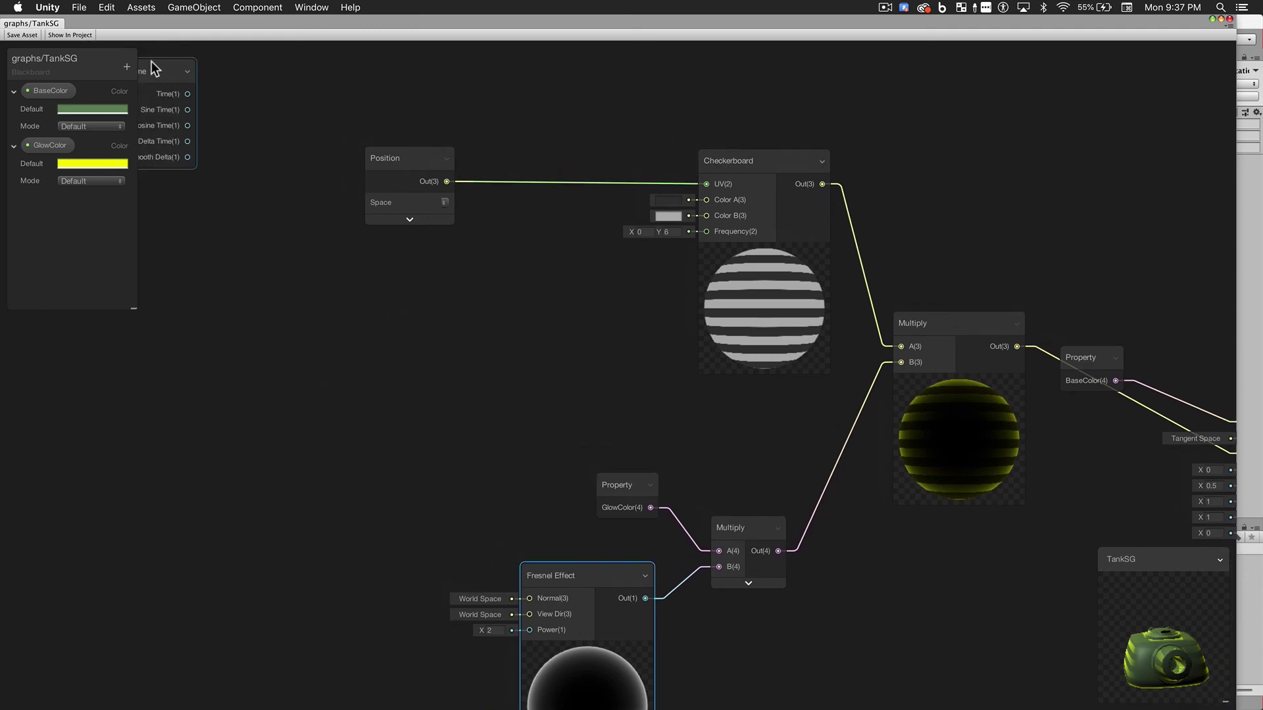
drag(184, 167, 383, 417)
middle_drag(490, 341, 552, 290)
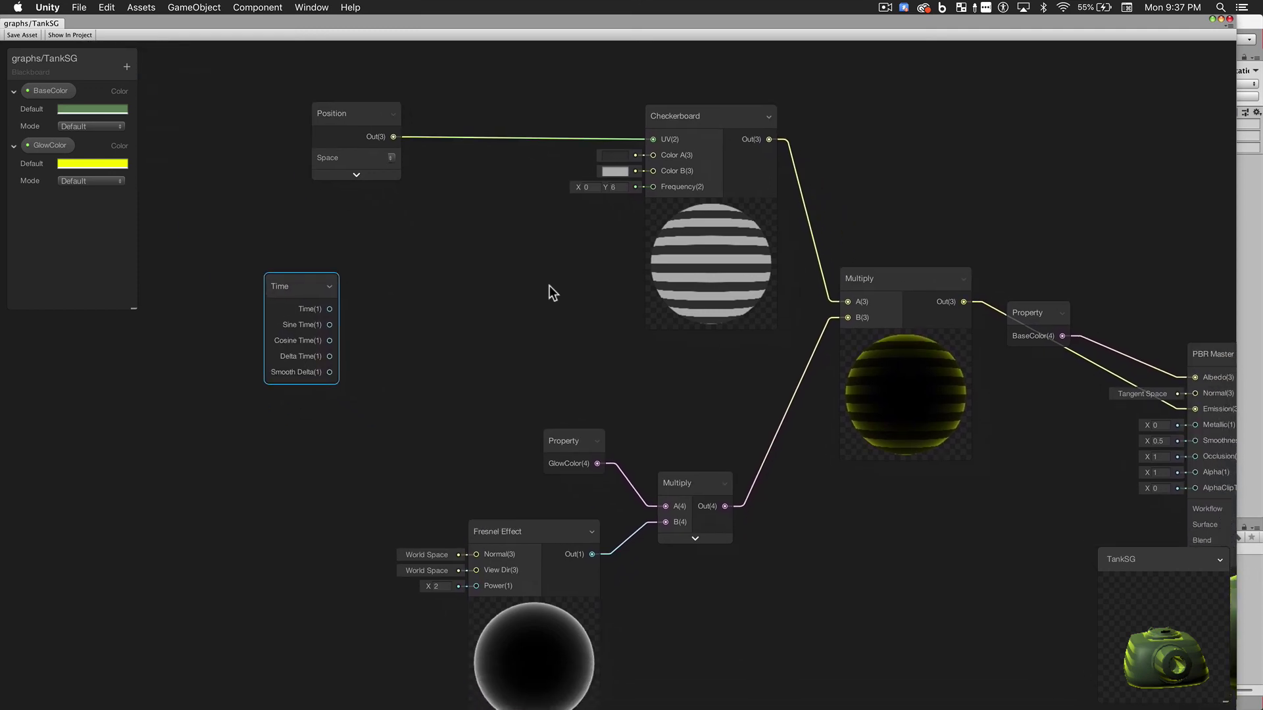
click(296, 275)
drag(296, 275, 285, 228)
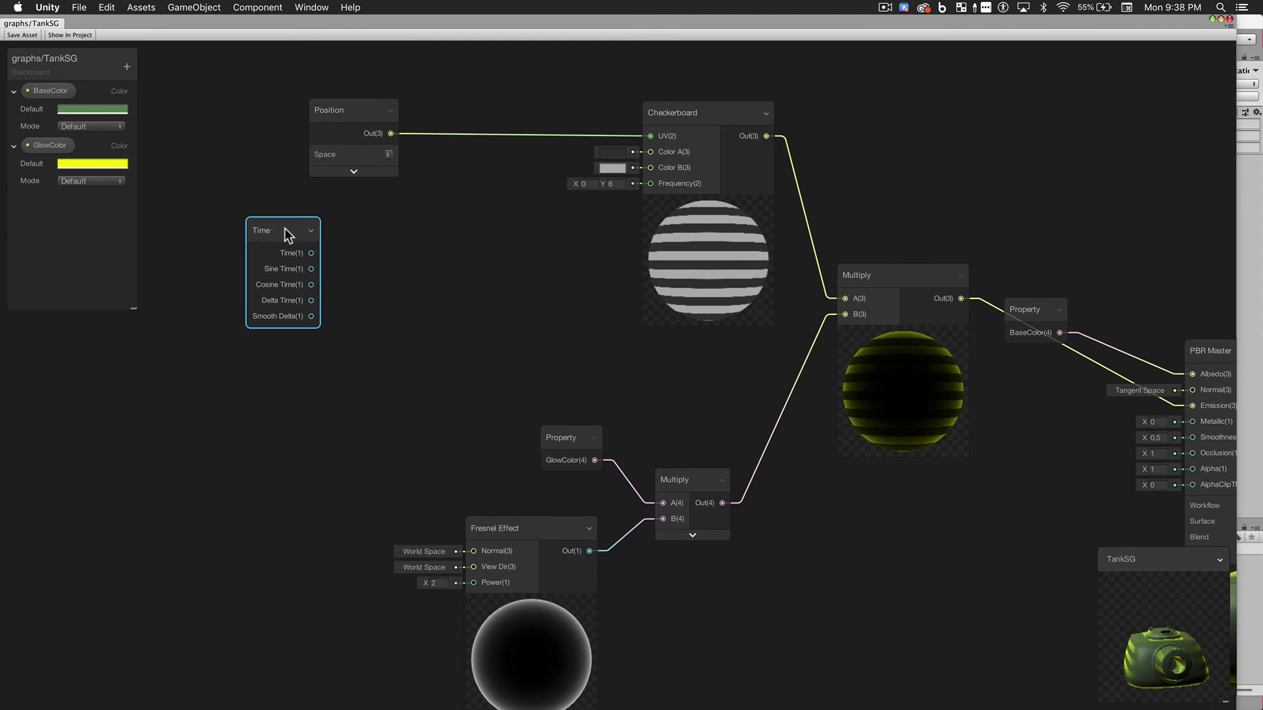
Create a Vector1 property named AnimSpeed (default 0.2) and place its node under Time.
click(127, 65)
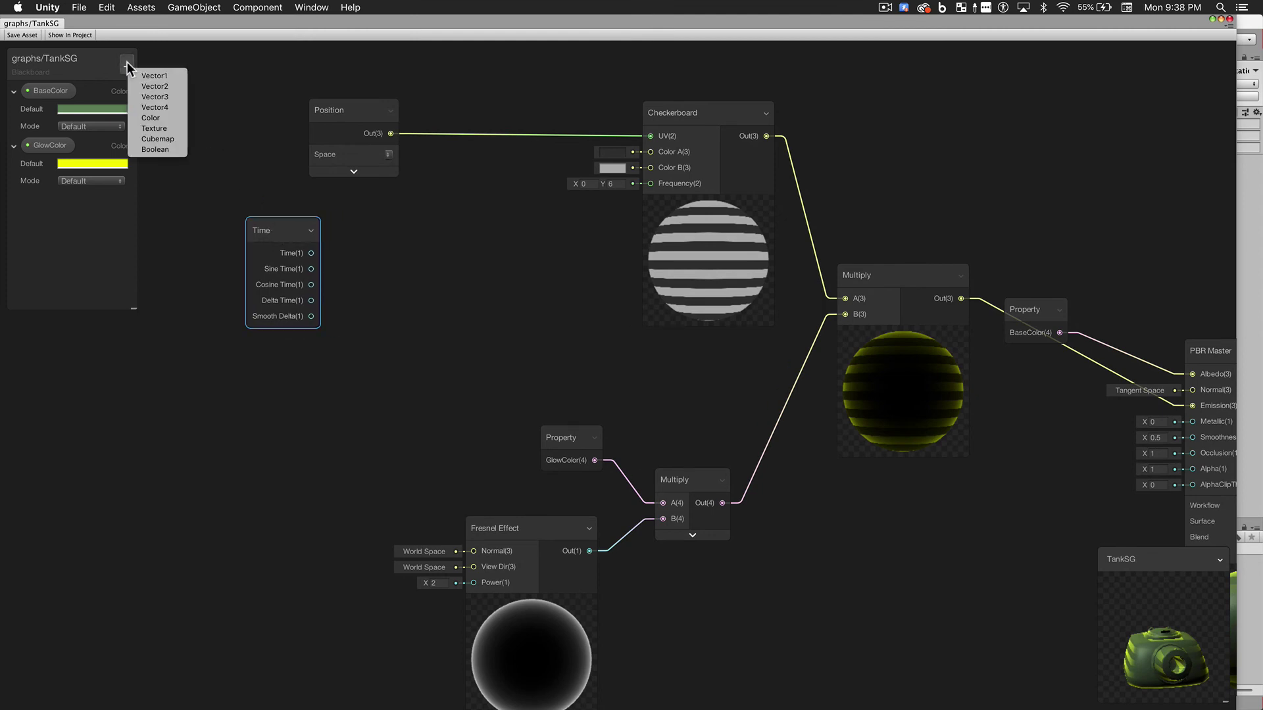
click(172, 77)
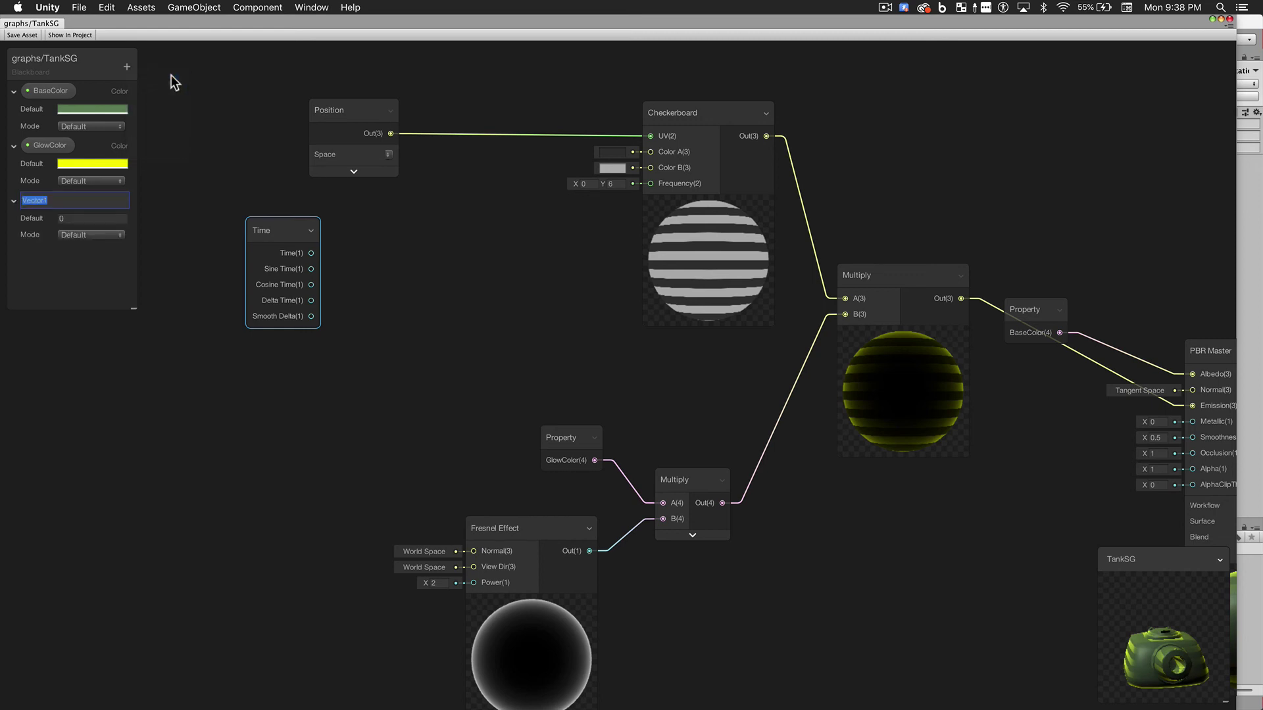
text(AnimSpeed)
key(Return)
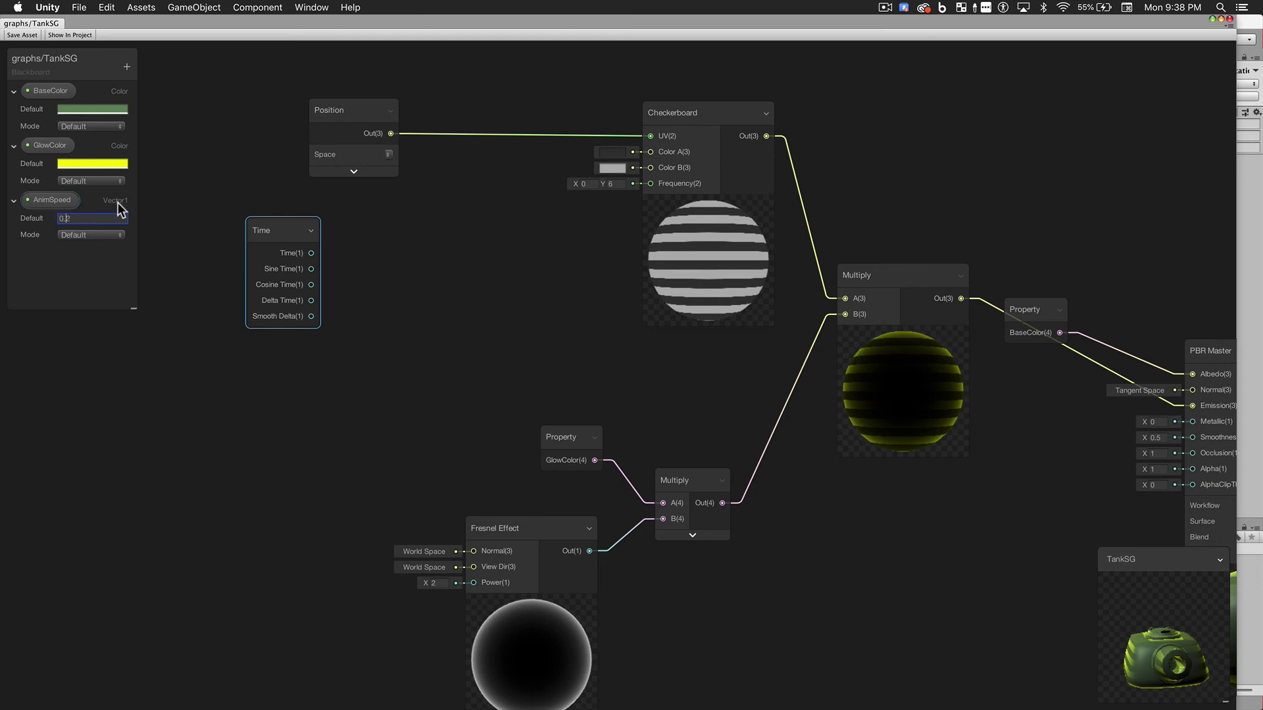
drag(289, 227, 292, 235)
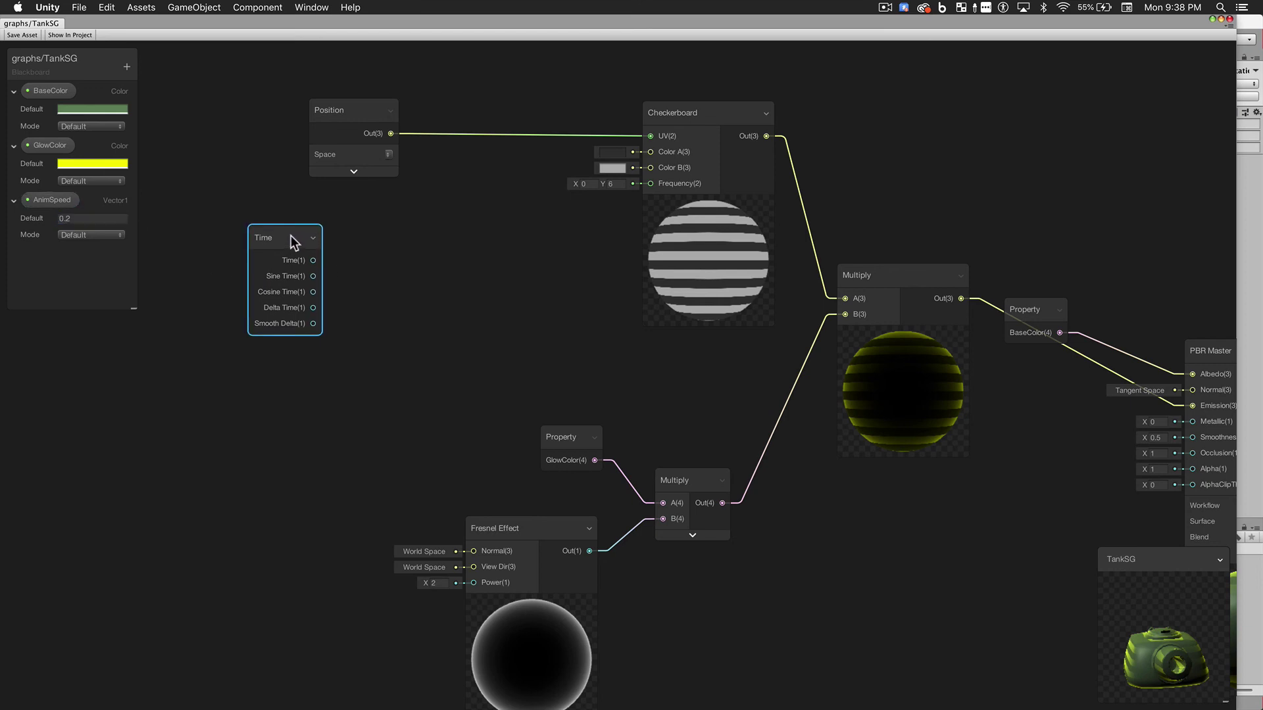
click(67, 203)
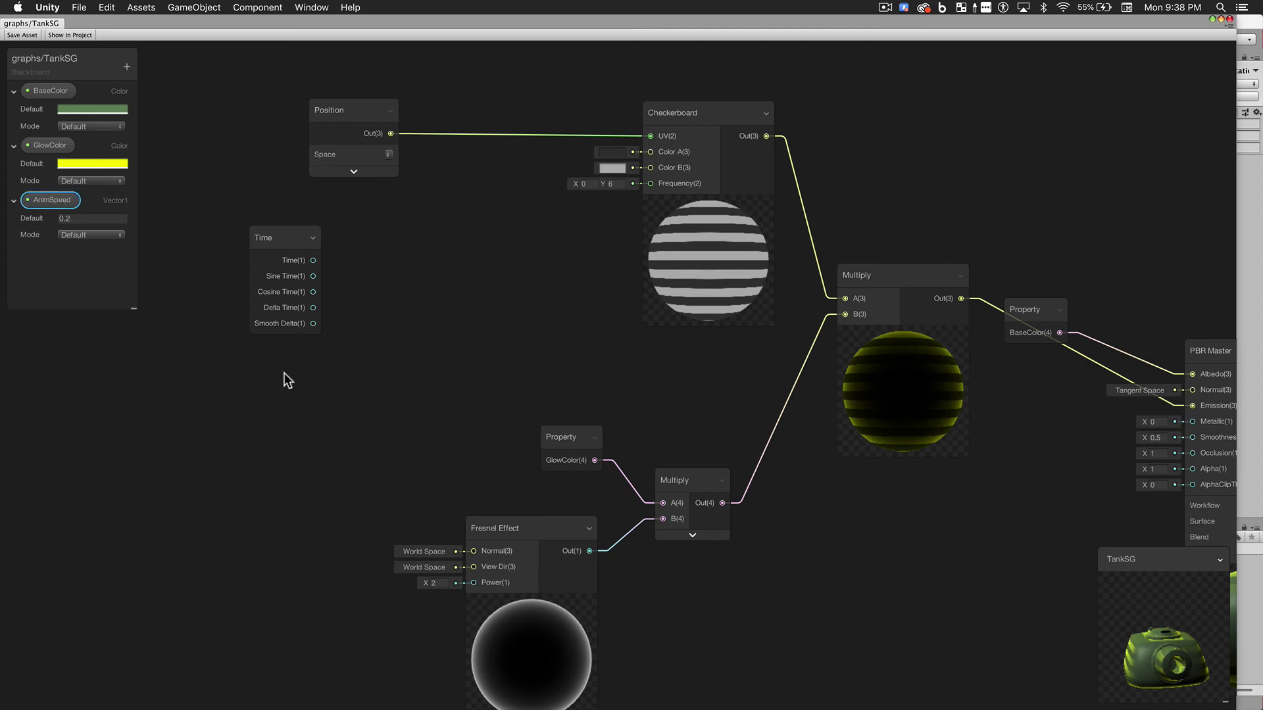
drag(284, 373, 289, 378)
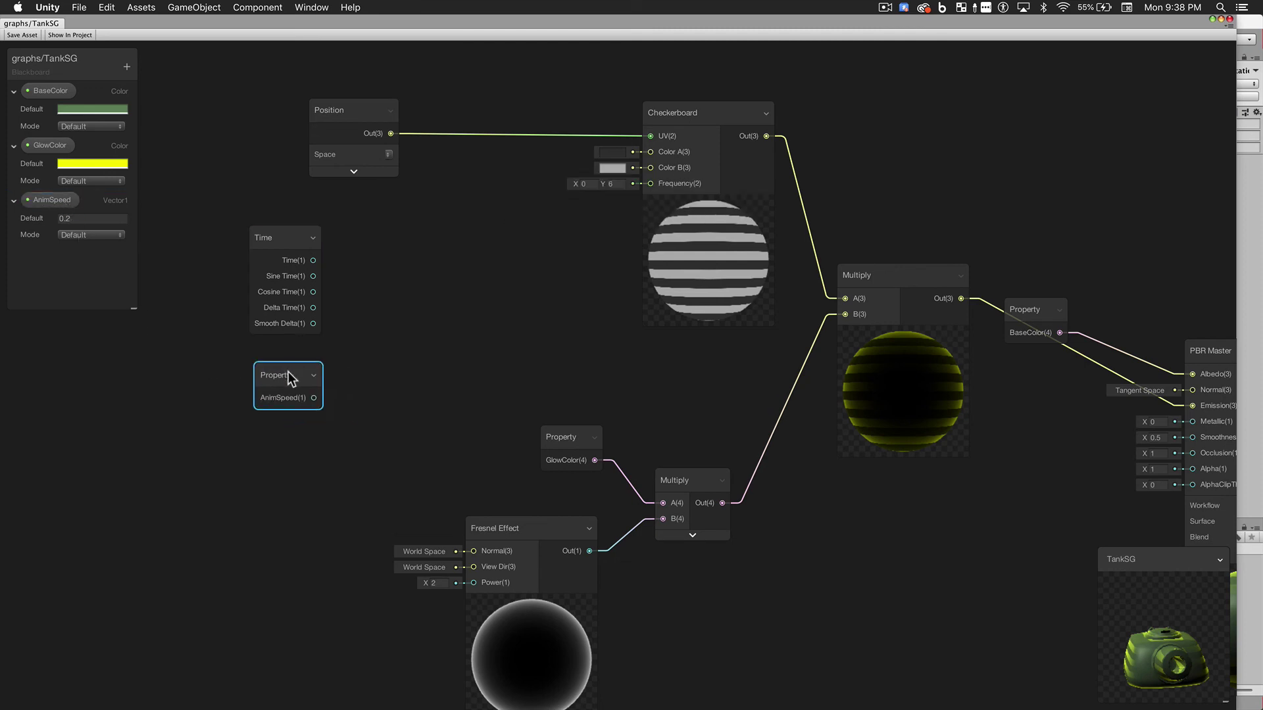
Create a Multiply node computing Time × AnimSpeed, with its preview collapsed.
drag(313, 260, 366, 293)
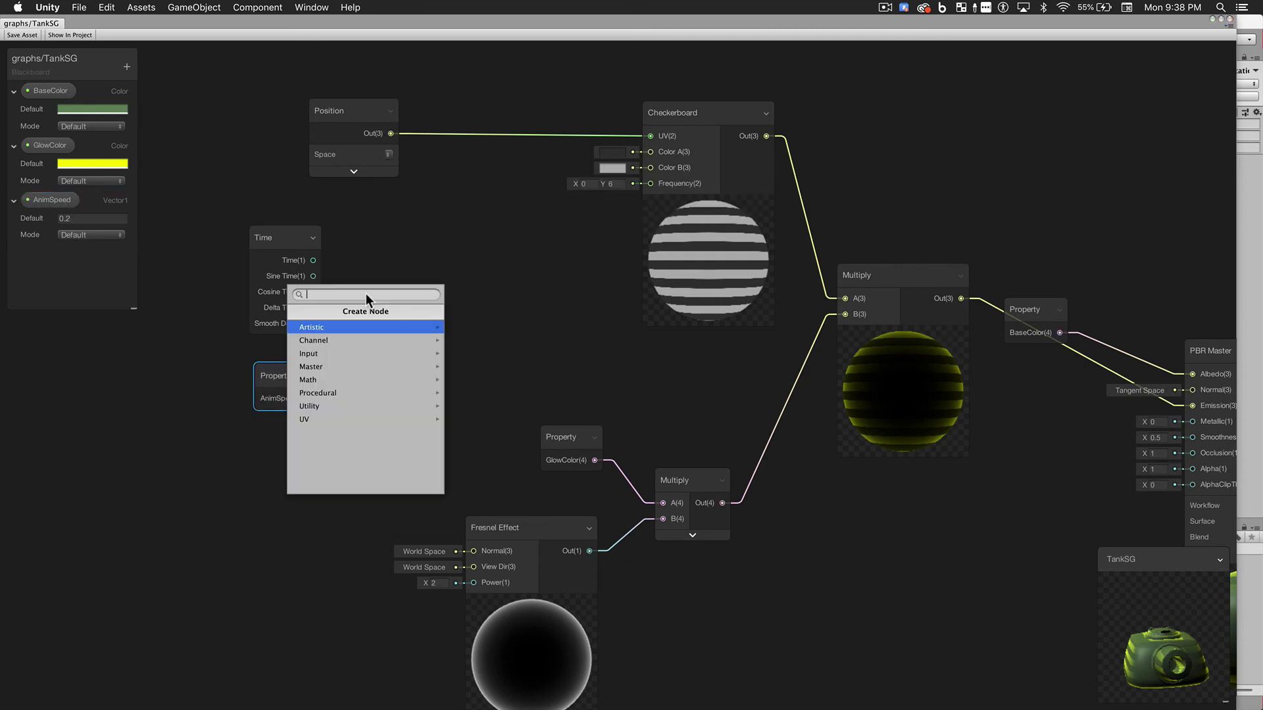
text(mul)
key(Return)
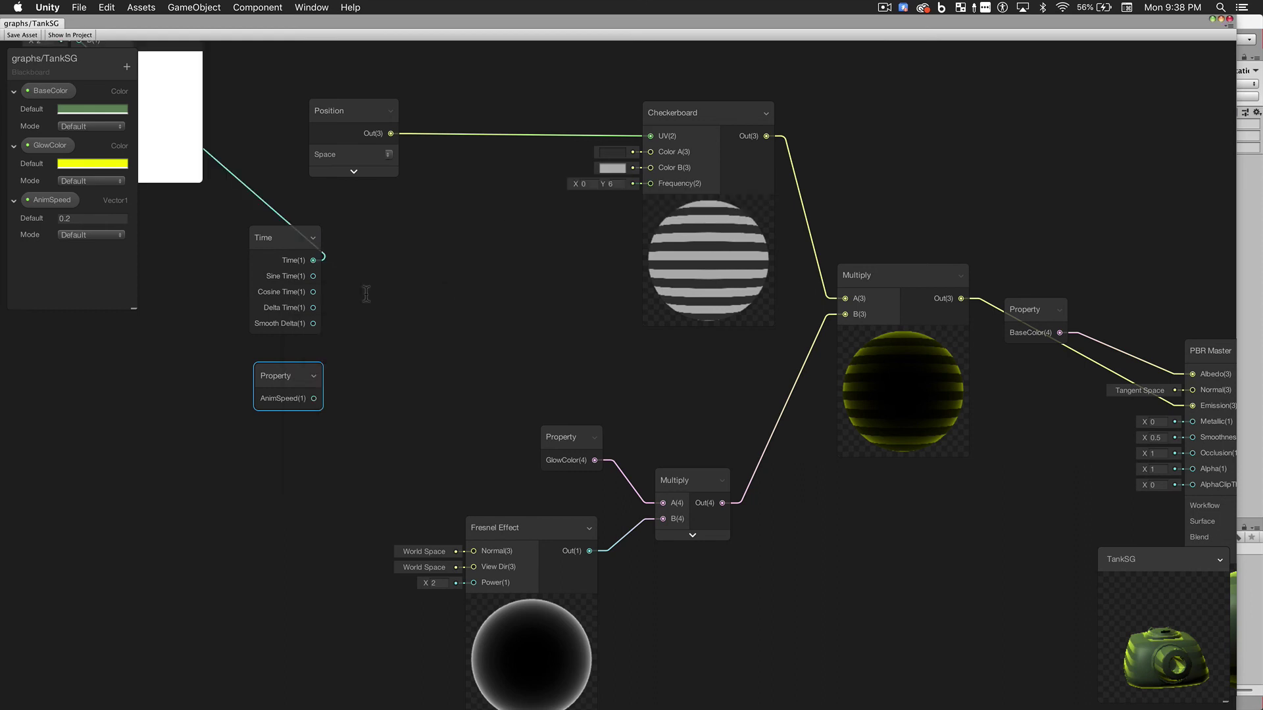
drag(172, 46, 463, 309)
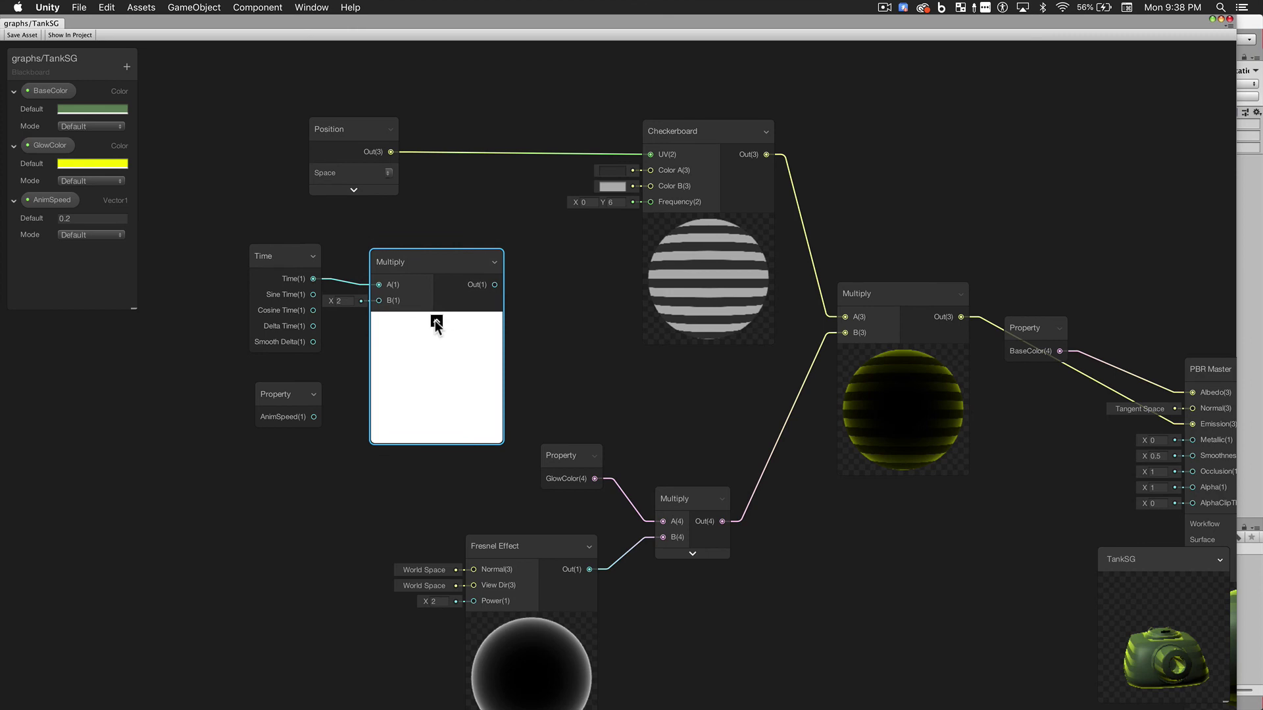
click(435, 321)
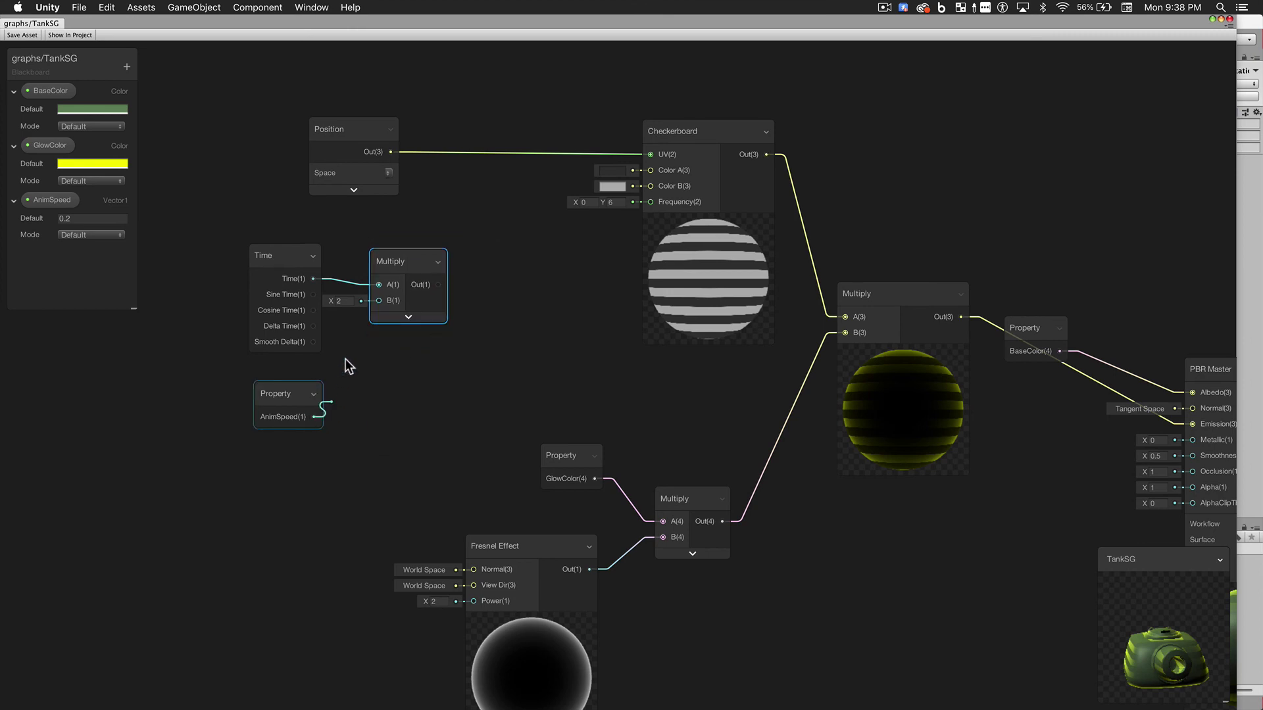
drag(349, 367, 412, 313)
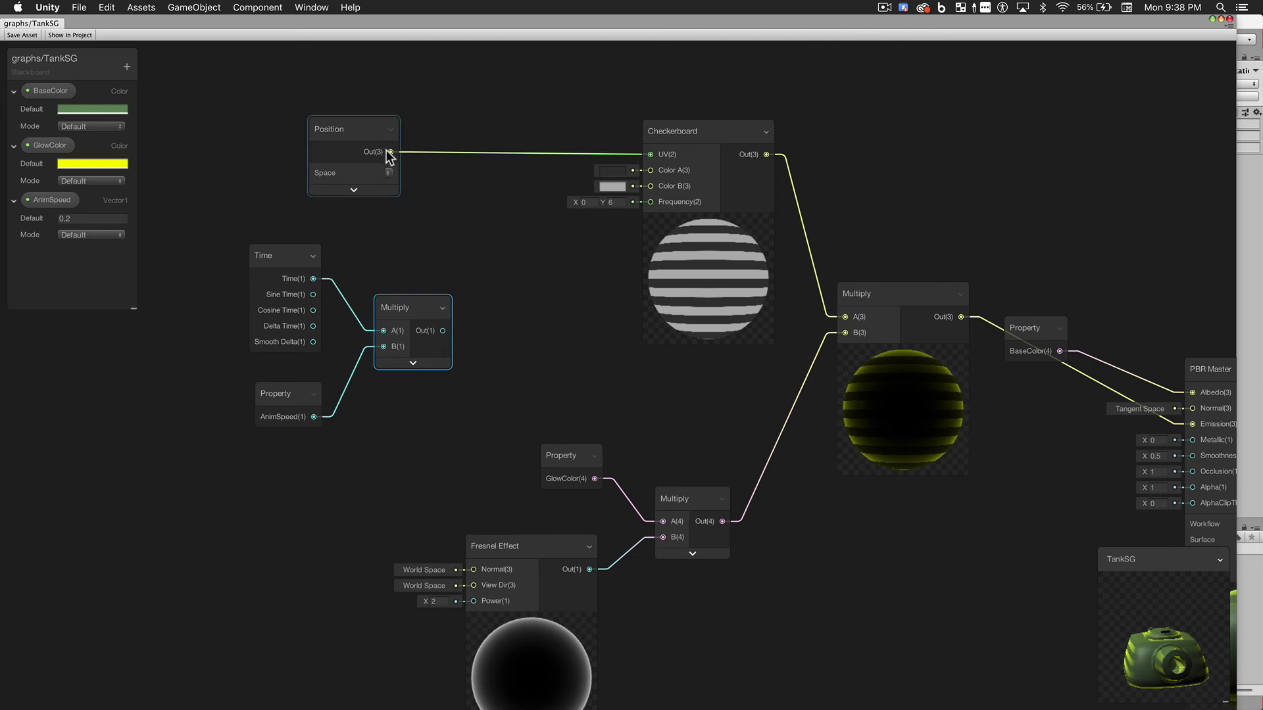
Add the Multiply result to Position and route the Add output into the Checkerboard UV.
drag(439, 185, 439, 186)
text(add)
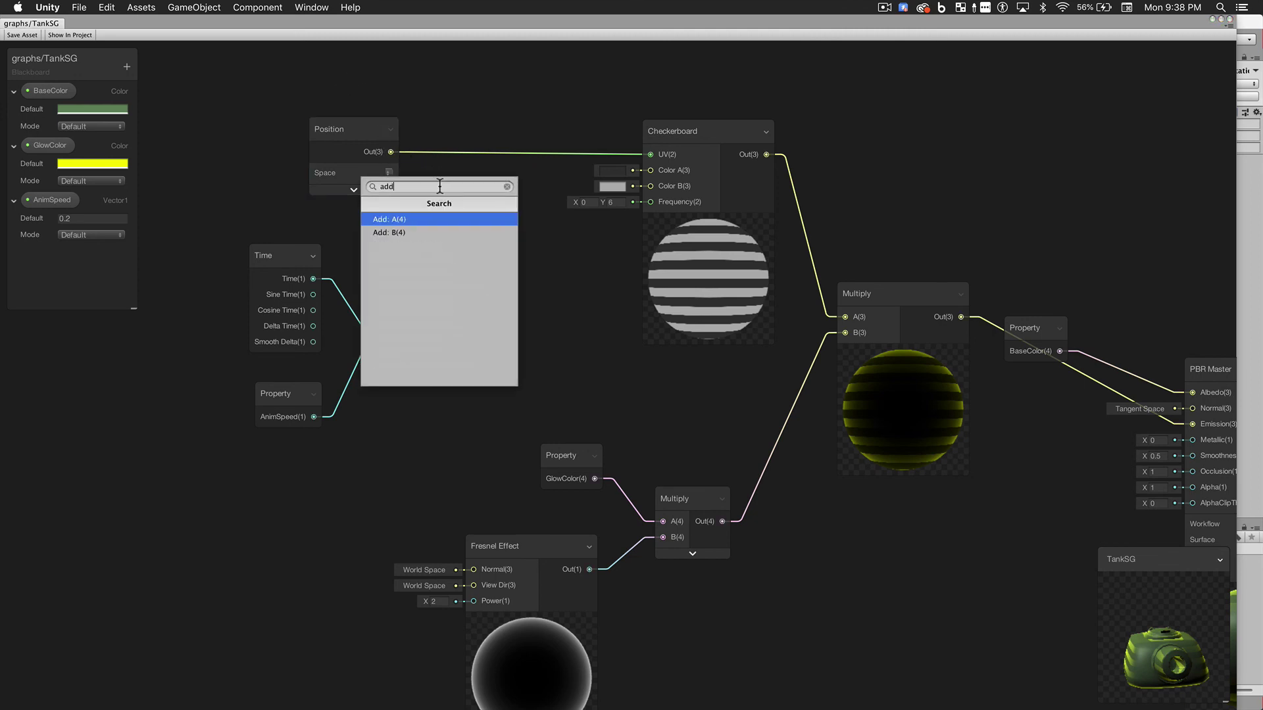
key(Return)
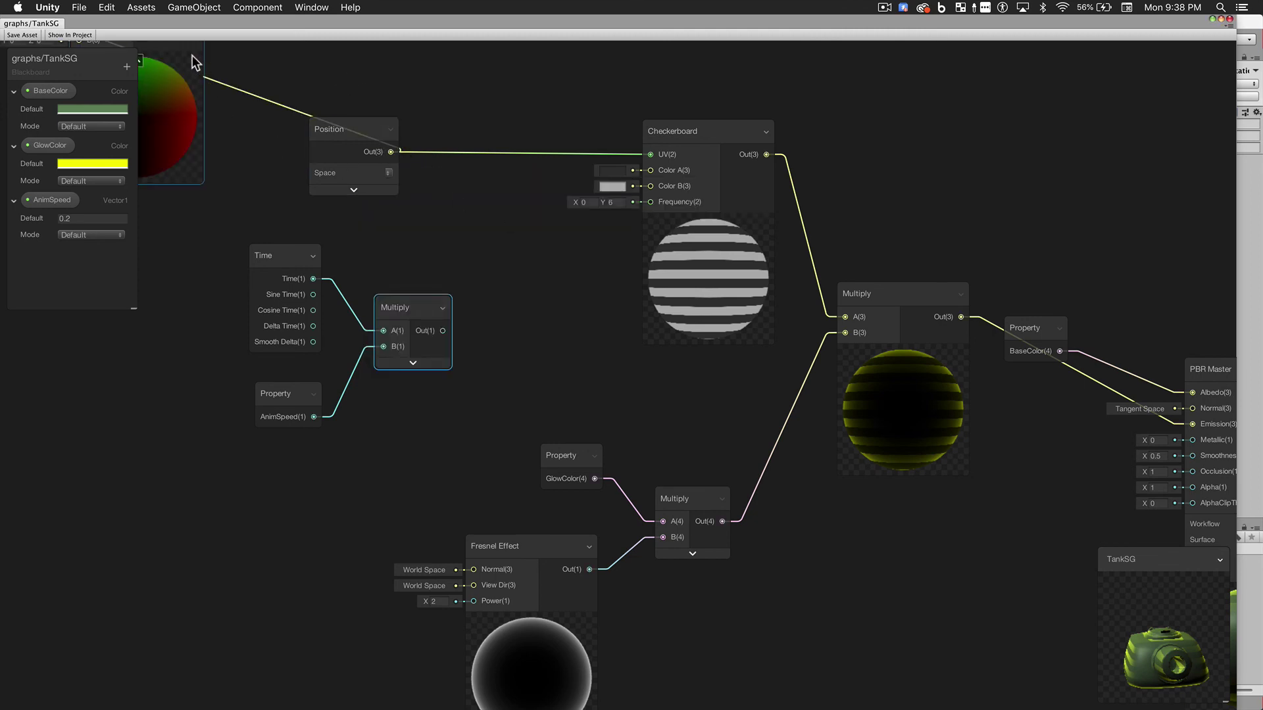
drag(192, 55, 496, 270)
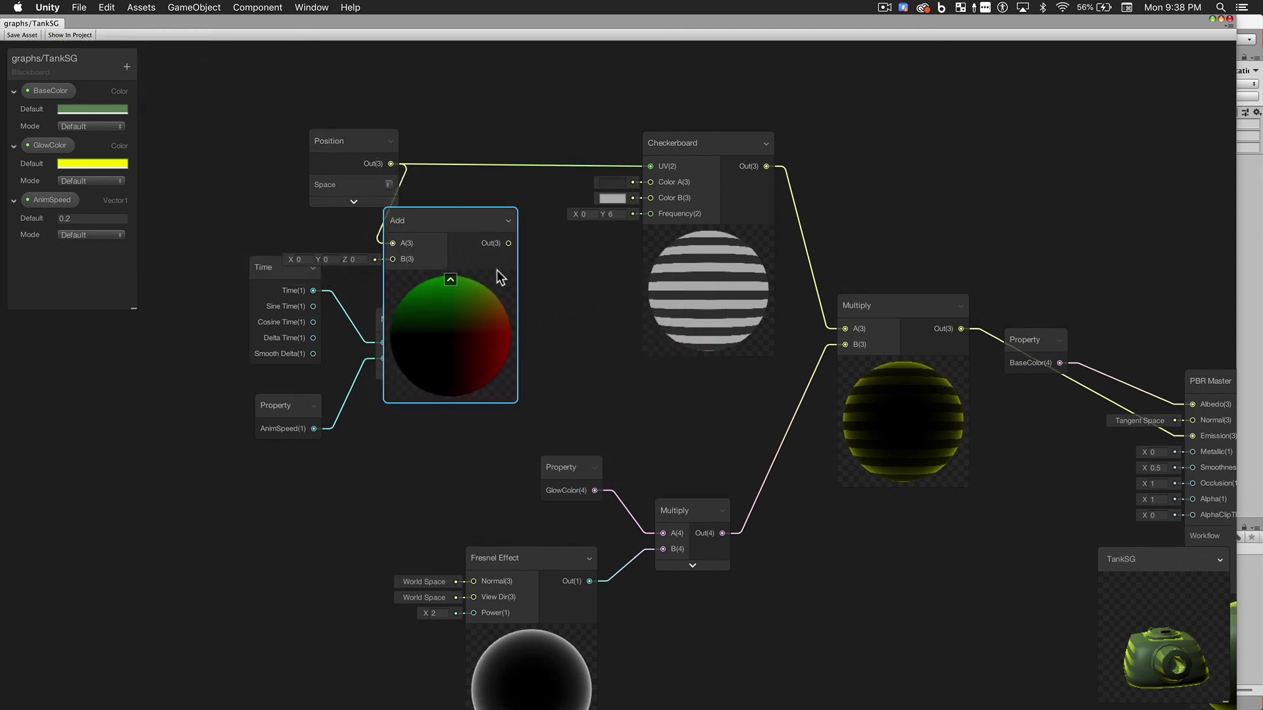
click(450, 279)
drag(439, 222, 488, 219)
drag(444, 342, 446, 266)
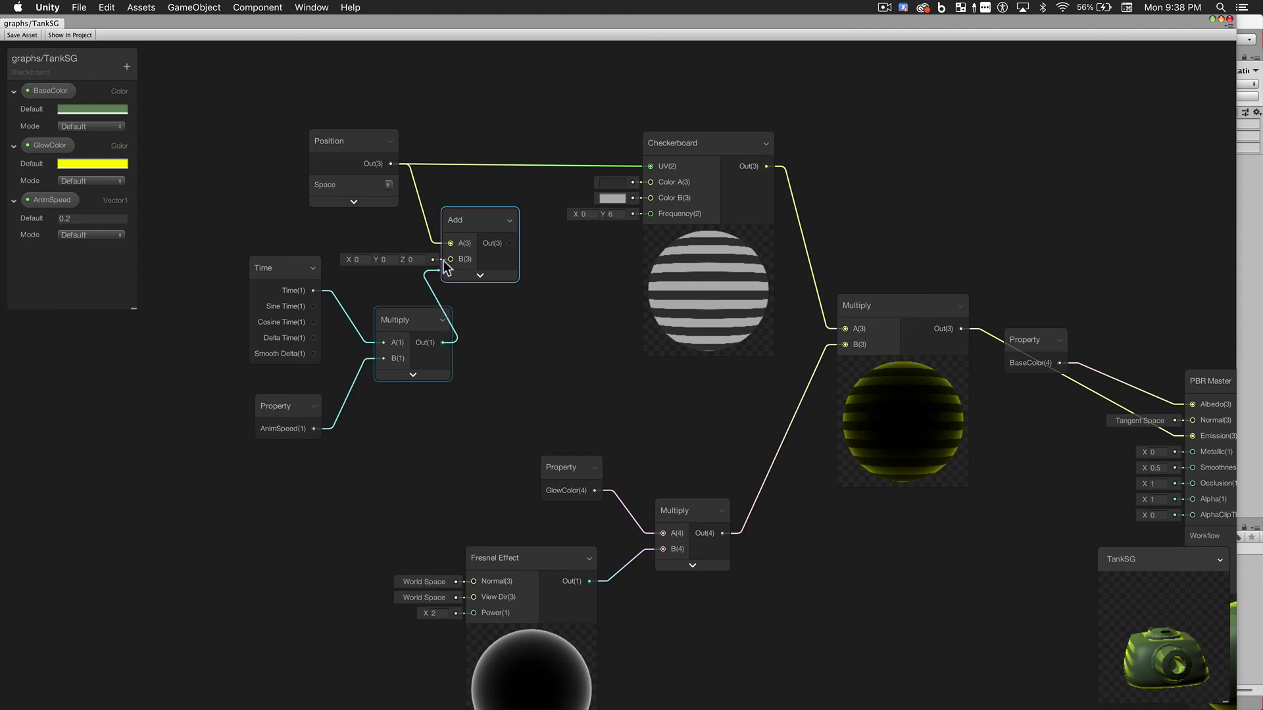
drag(483, 221, 651, 165)
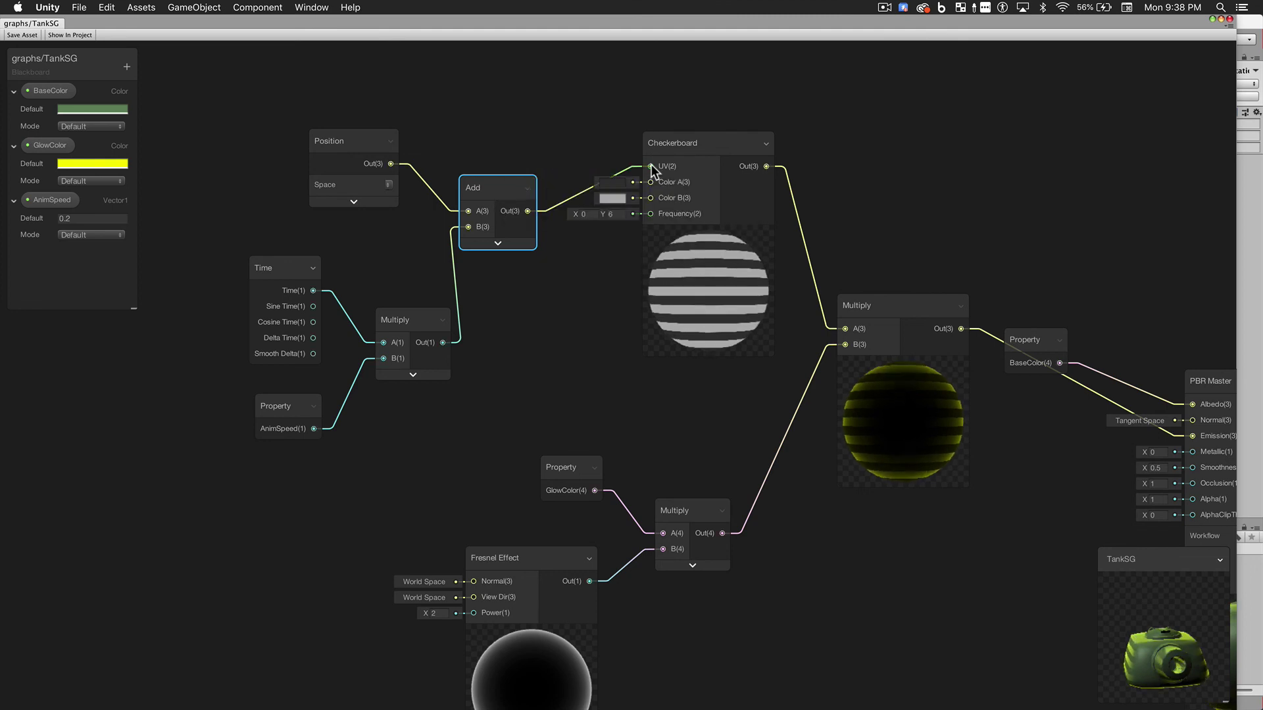
Check the animated stripes on the tank preview and save the TankSG asset.
middle_drag(957, 585, 911, 547)
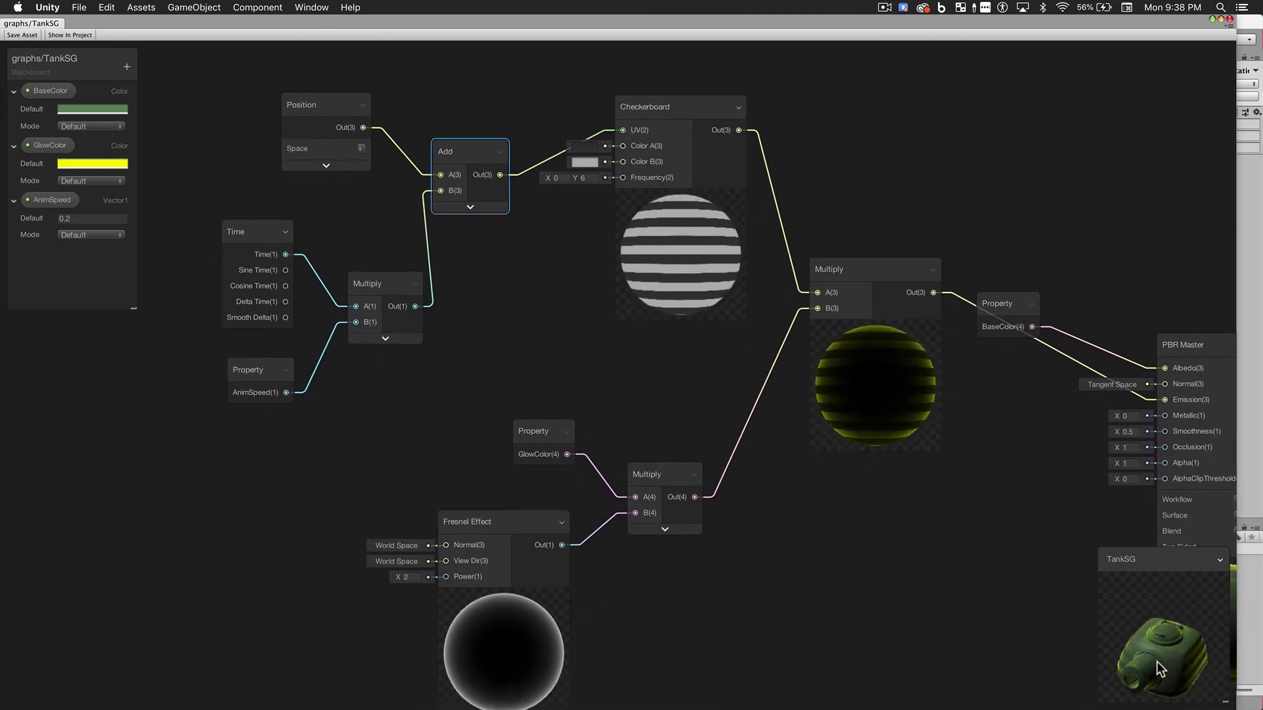
mouse_move(1157, 661)
mouse_down()
mouse_move(1150, 645)
mouse_move(1158, 653)
mouse_move(1134, 654)
mouse_up()
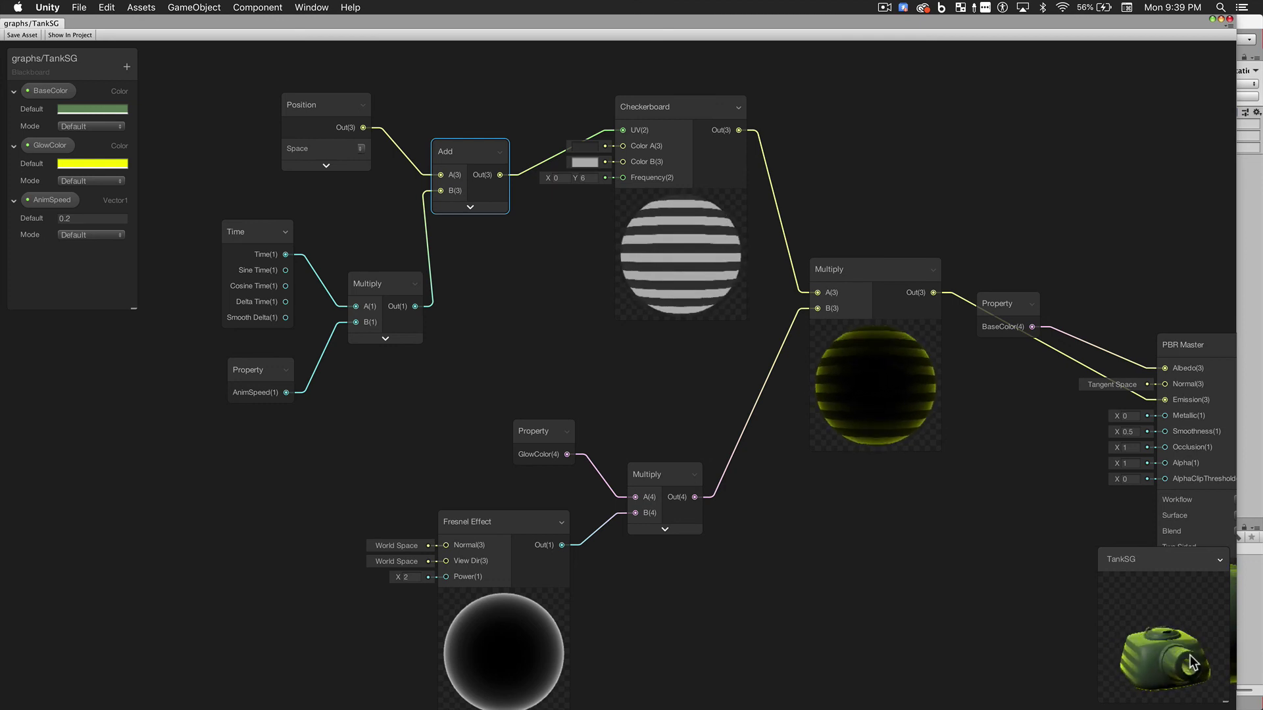
click(23, 35)
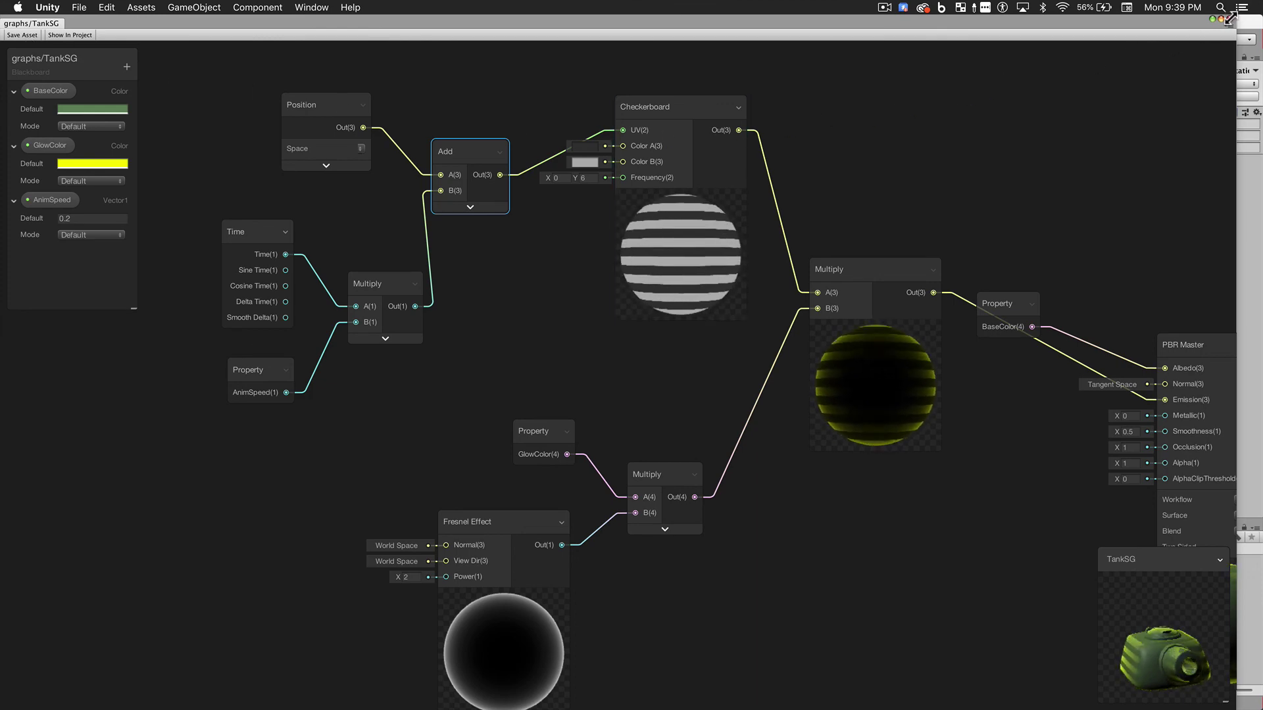
Close the shader graph and select the Tank material to show BaseColor, GlowColor and AnimSpeed 0.2.
click(1228, 20)
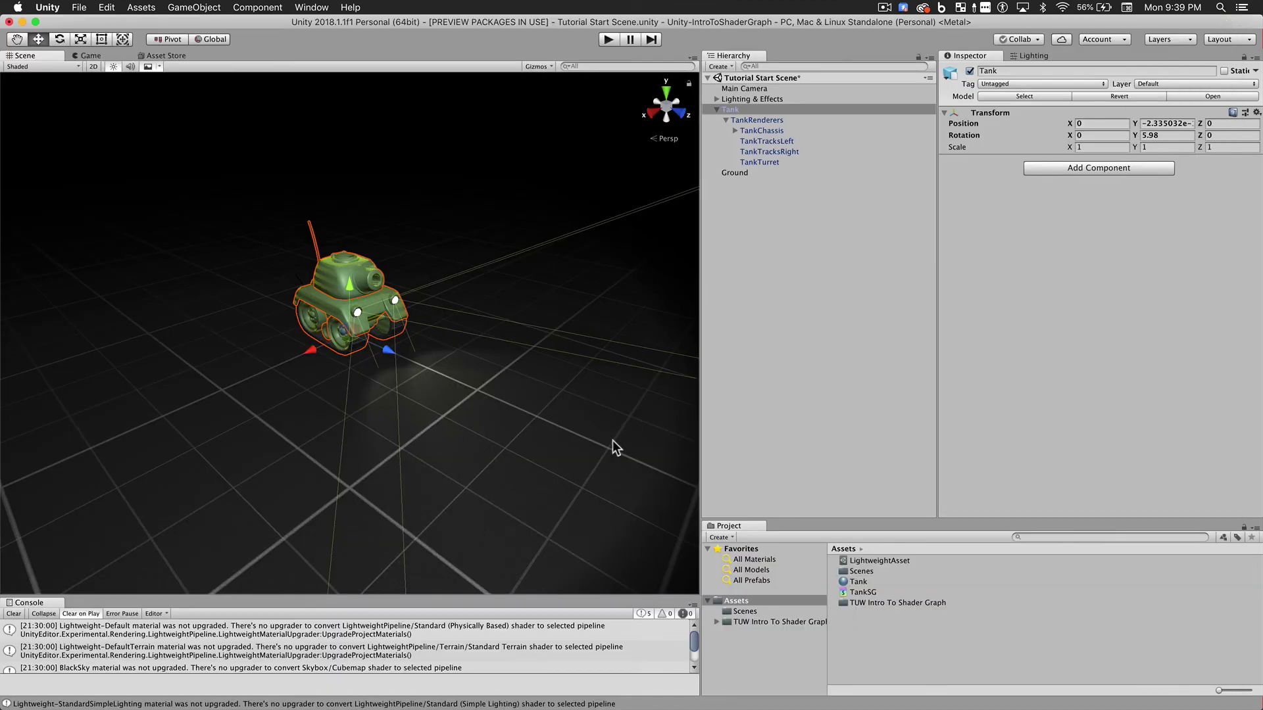
alt+drag(377, 376, 457, 381)
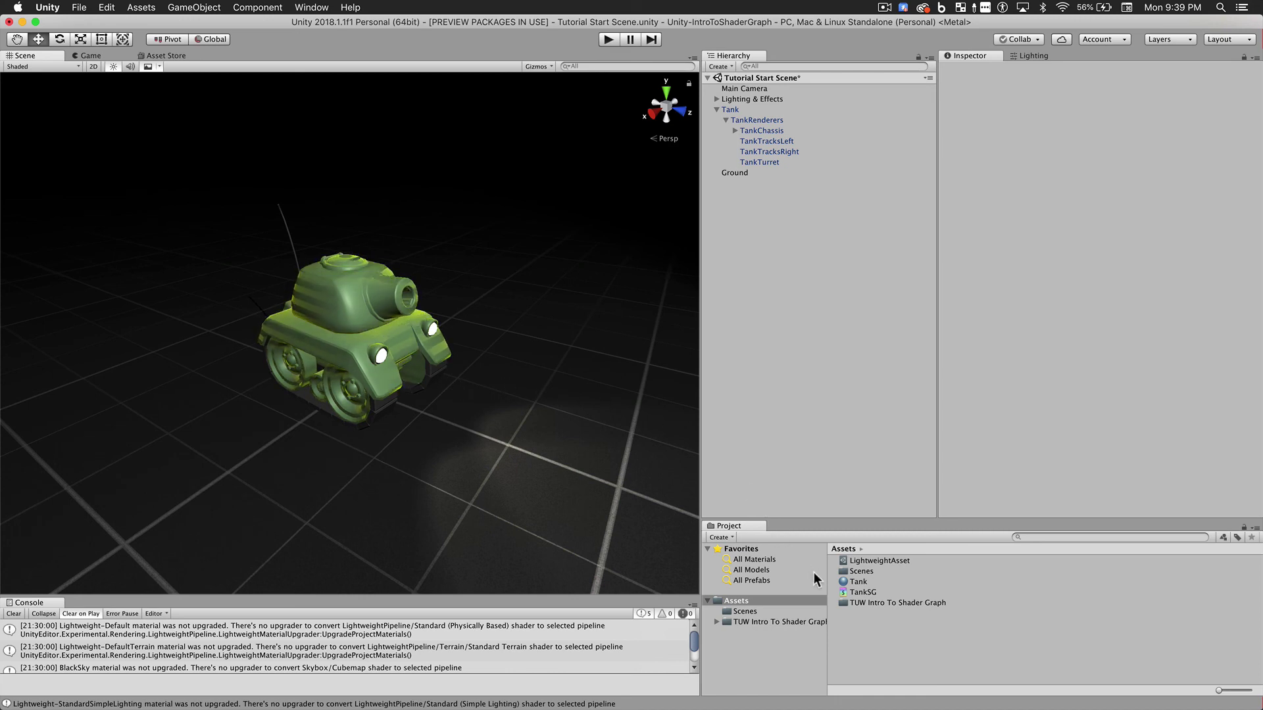
click(843, 582)
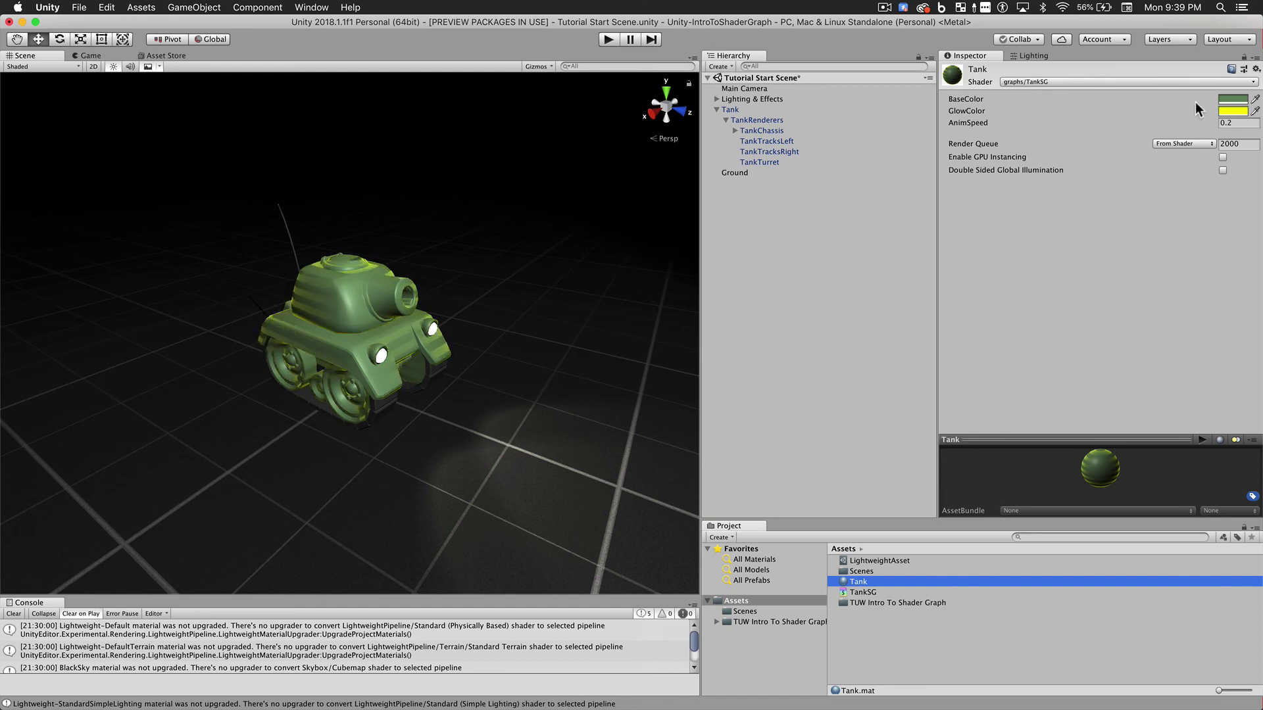
Change the Tank material's GlowColor from yellow to orange-red (FF3300).
click(1232, 111)
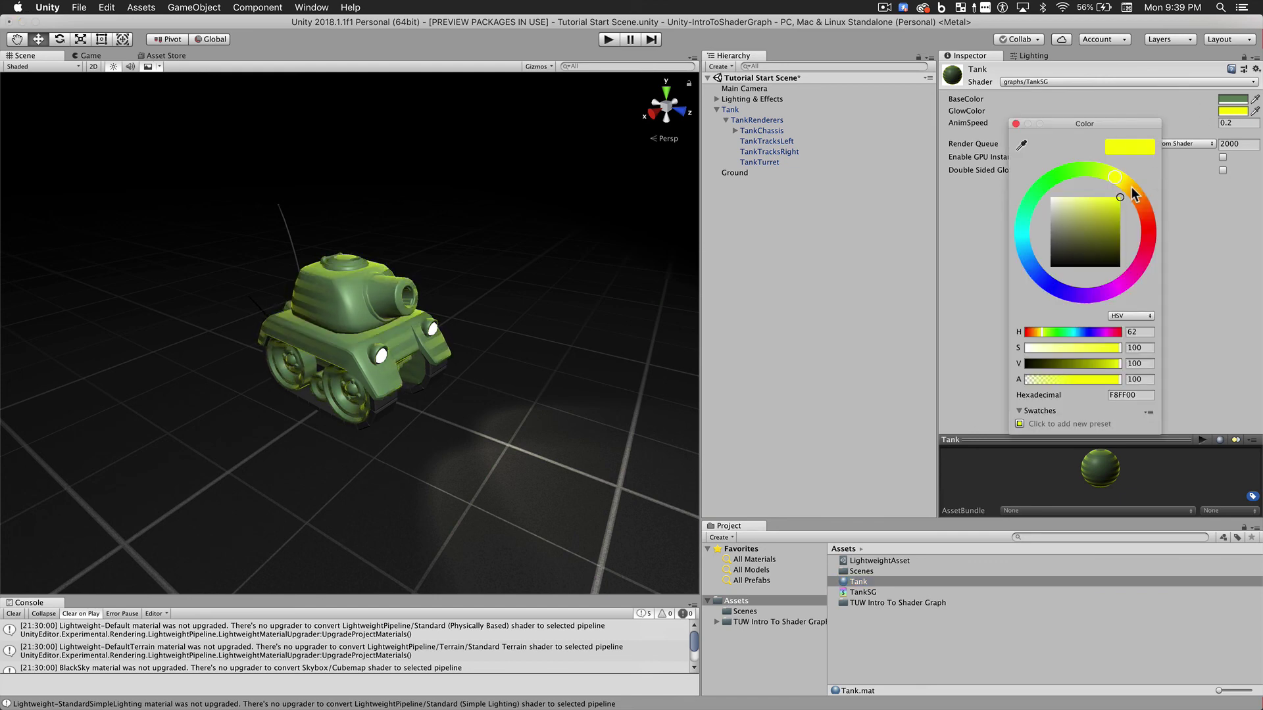
drag(1138, 191, 1147, 224)
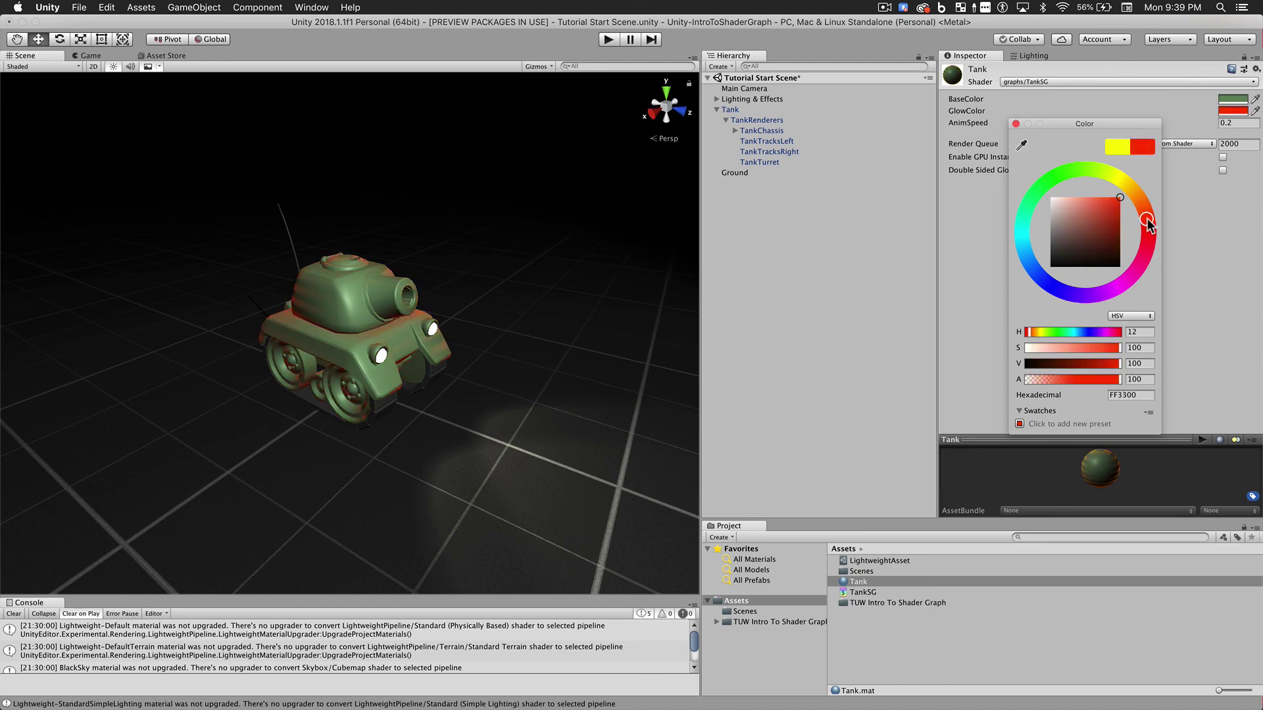